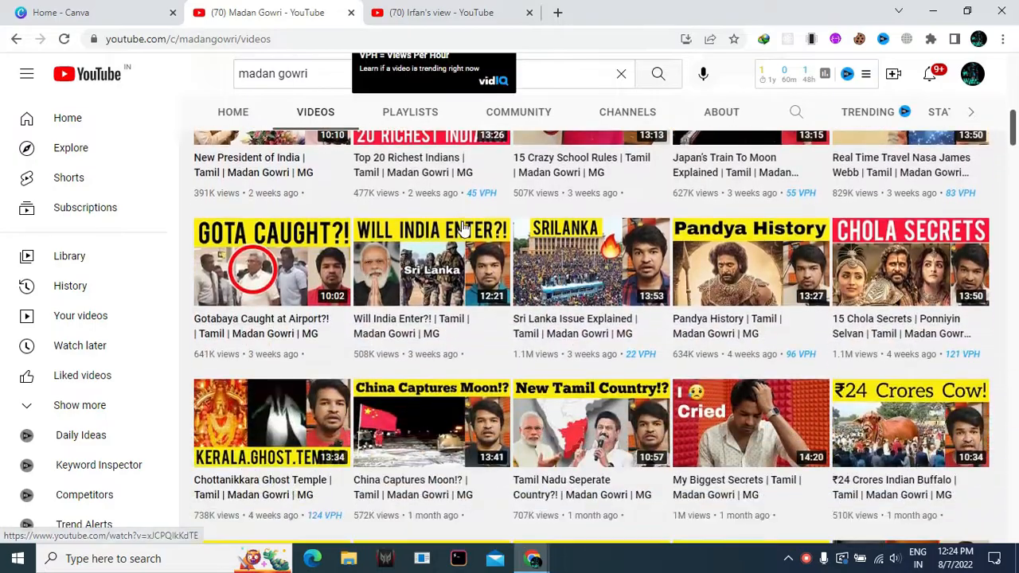
Examine the thumbnail styles across the uploaded videos of the Madan Gowri YouTube channel
{"action": "scroll", "coordinate": [603, 262], "scroll_direction": "down", "scroll_amount": 9}
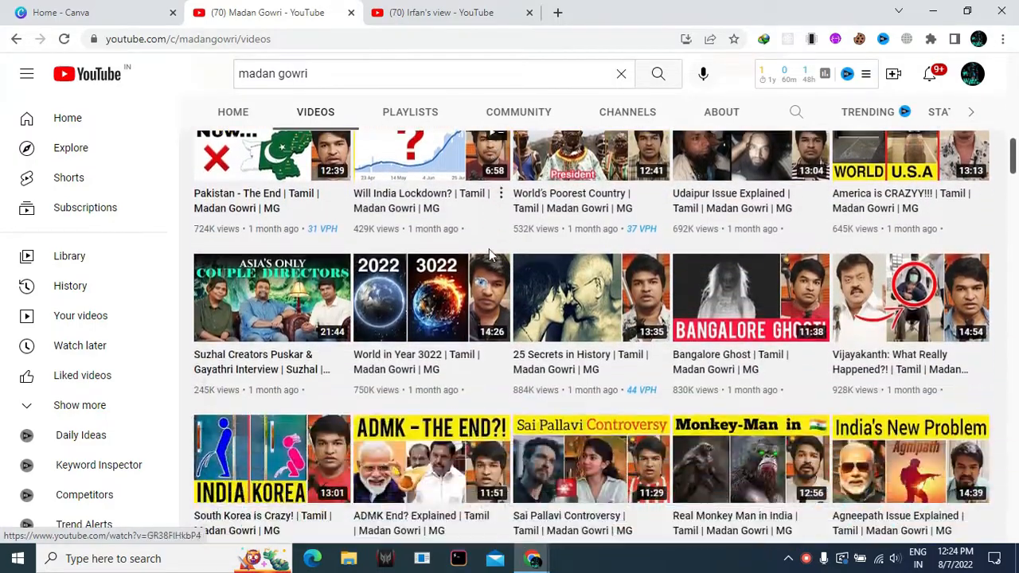
{"action": "scroll", "coordinate": [523, 262], "scroll_direction": "down", "scroll_amount": 7}
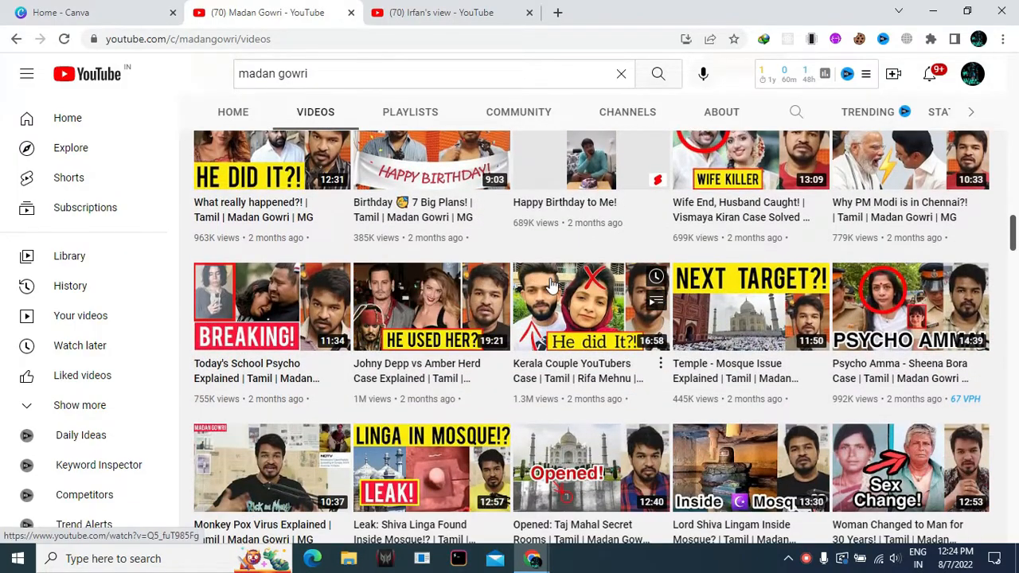
{"action": "scroll", "coordinate": [479, 274], "scroll_direction": "down", "scroll_amount": 10}
{"action": "scroll", "coordinate": [562, 241], "scroll_direction": "down", "scroll_amount": 10}
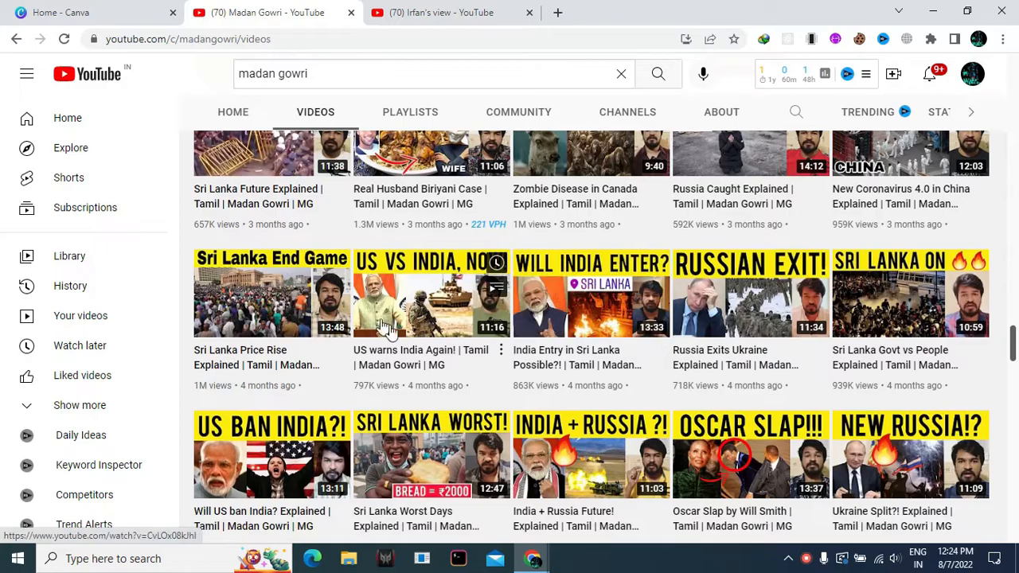
{"action": "scroll", "coordinate": [526, 319], "scroll_direction": "down", "scroll_amount": 5}
{"action": "scroll", "coordinate": [524, 331], "scroll_direction": "down", "scroll_amount": 14}
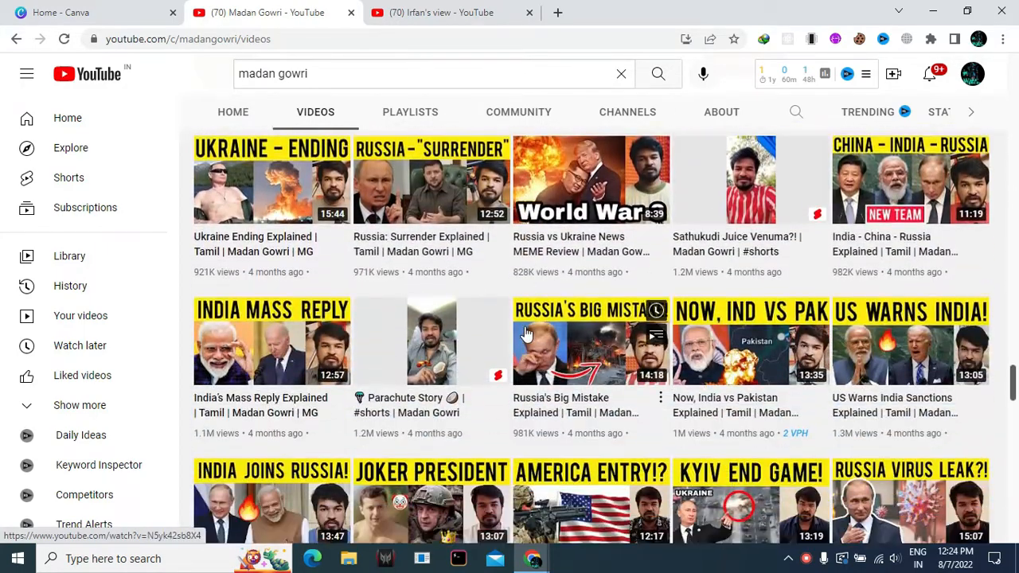
{"action": "scroll", "coordinate": [430, 272], "scroll_direction": "up", "scroll_amount": 8}
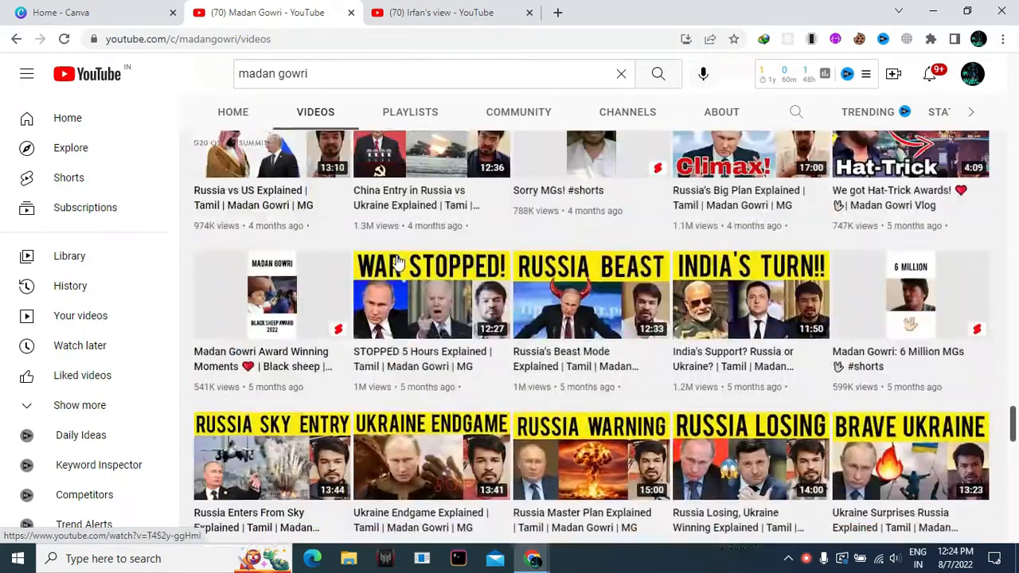
Switch to the Irfan's view channel and examine the thumbnail styles of its uploaded videos
{"action": "left_click", "coordinate": [352, 14]}
{"action": "scroll", "coordinate": [561, 360], "scroll_direction": "down", "scroll_amount": 9}
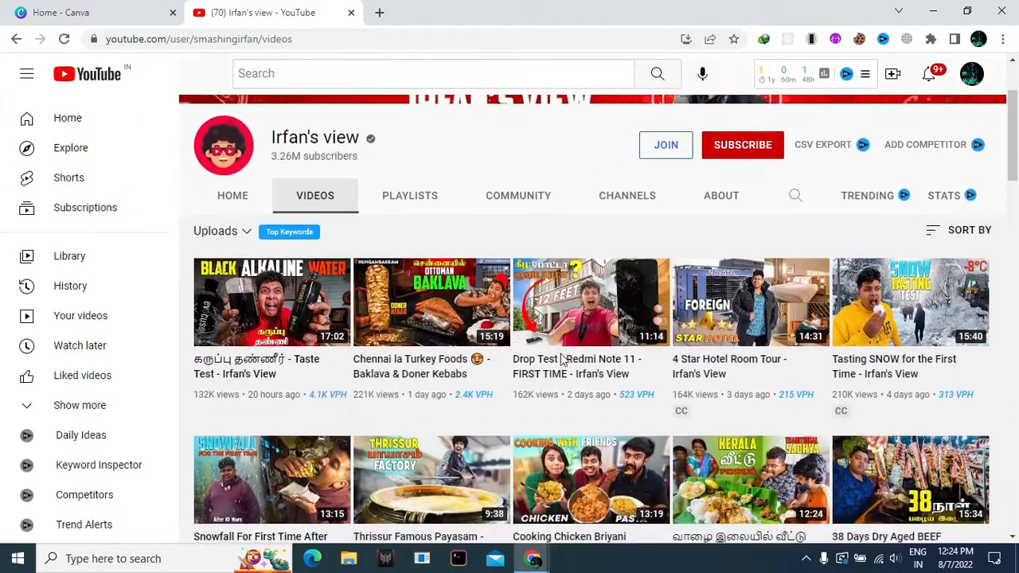
{"action": "scroll", "coordinate": [628, 368], "scroll_direction": "down", "scroll_amount": 3}
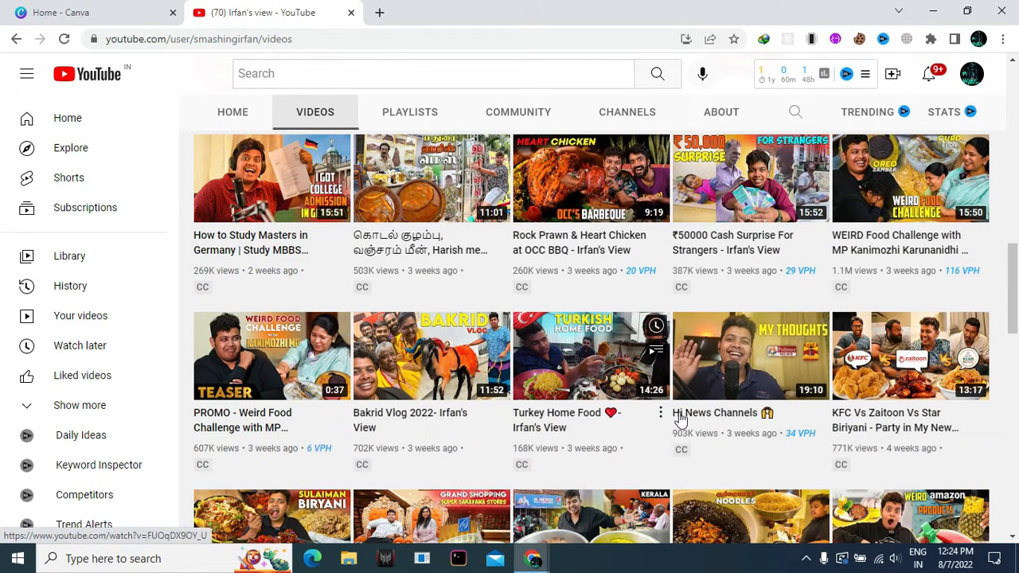
{"action": "scroll", "coordinate": [812, 406], "scroll_direction": "down", "scroll_amount": 3}
{"action": "scroll", "coordinate": [784, 380], "scroll_direction": "down", "scroll_amount": 3}
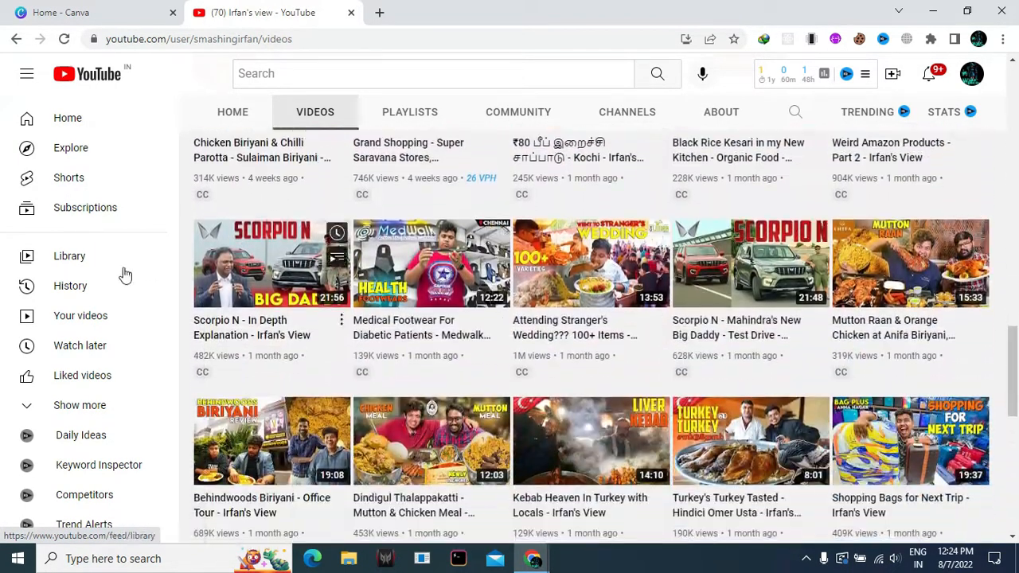
{"action": "scroll", "coordinate": [784, 381], "scroll_direction": "down", "scroll_amount": 5}
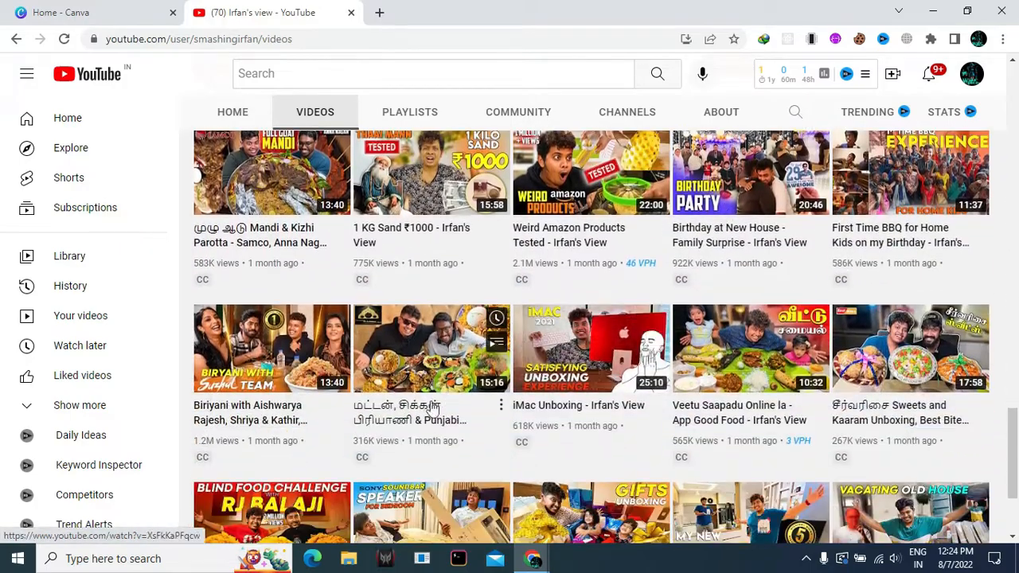
{"action": "scroll", "coordinate": [493, 430], "scroll_direction": "down", "scroll_amount": 5}
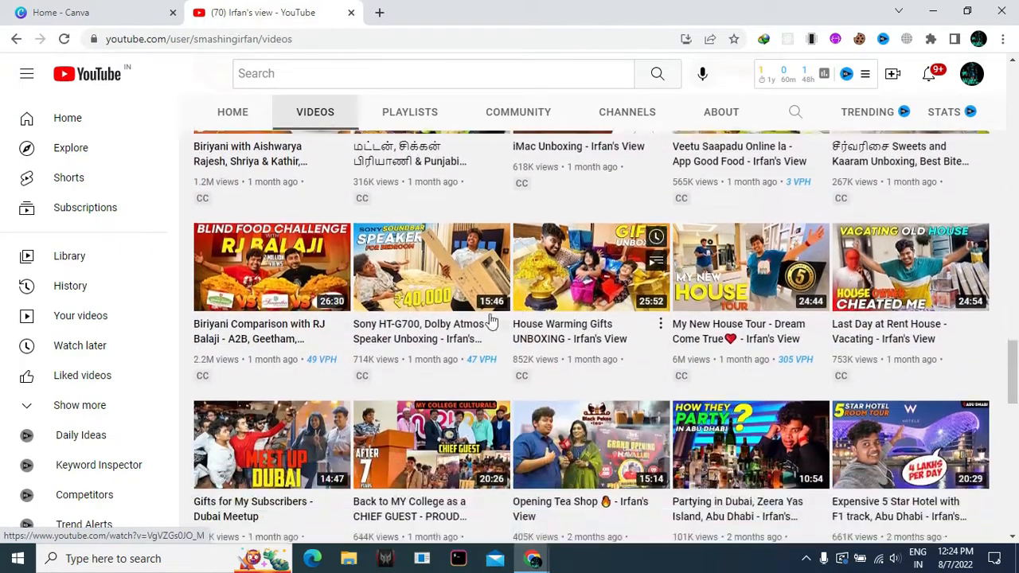
{"action": "scroll", "coordinate": [314, 175], "scroll_direction": "up", "scroll_amount": 15}
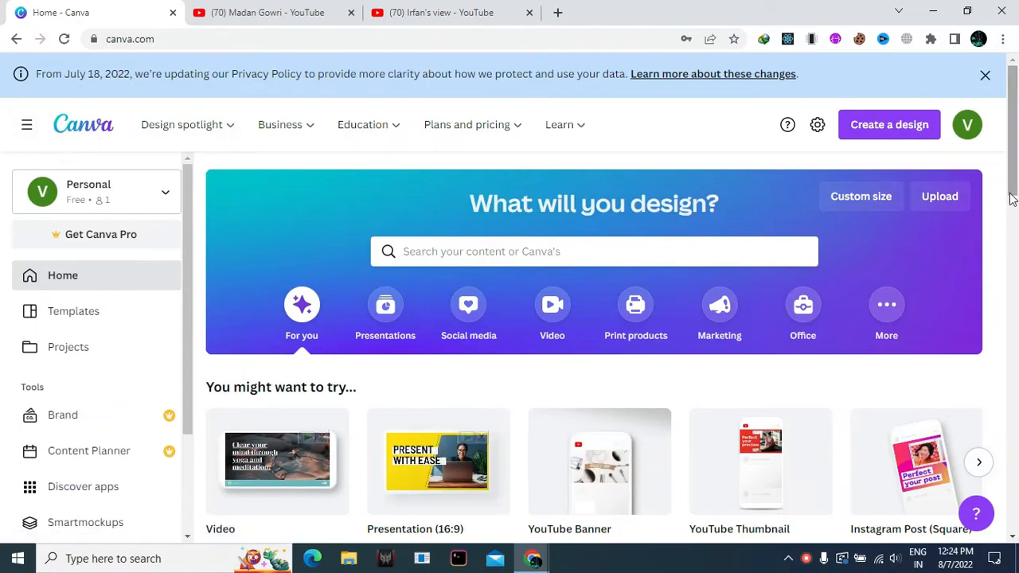
Switch to Canva, look through the recent designs on its home page, and close the two YouTube pages
{"action": "scroll", "coordinate": [270, 230], "scroll_direction": "down", "scroll_amount": 10}
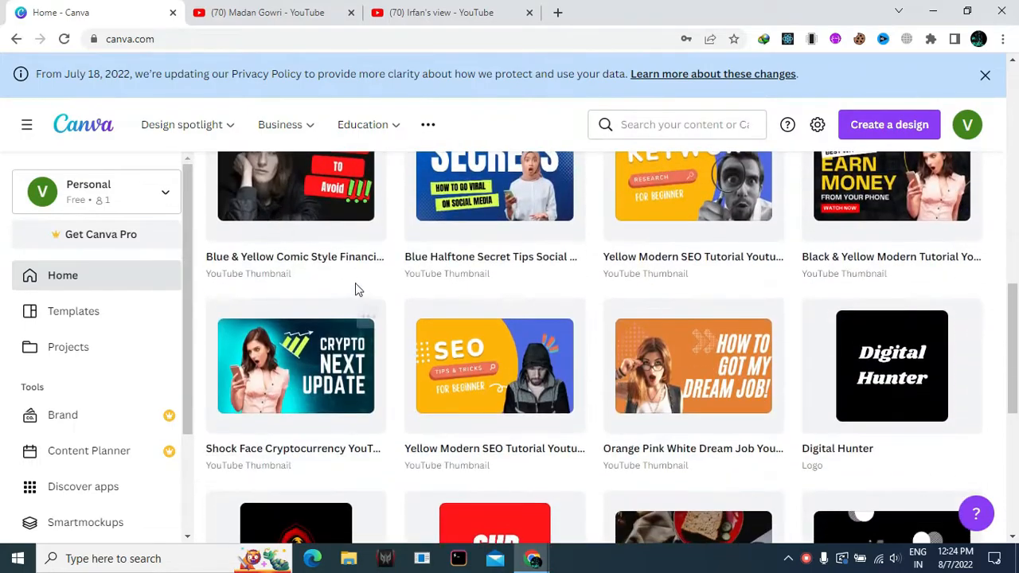
{"action": "scroll", "coordinate": [364, 285], "scroll_direction": "up", "scroll_amount": 10}
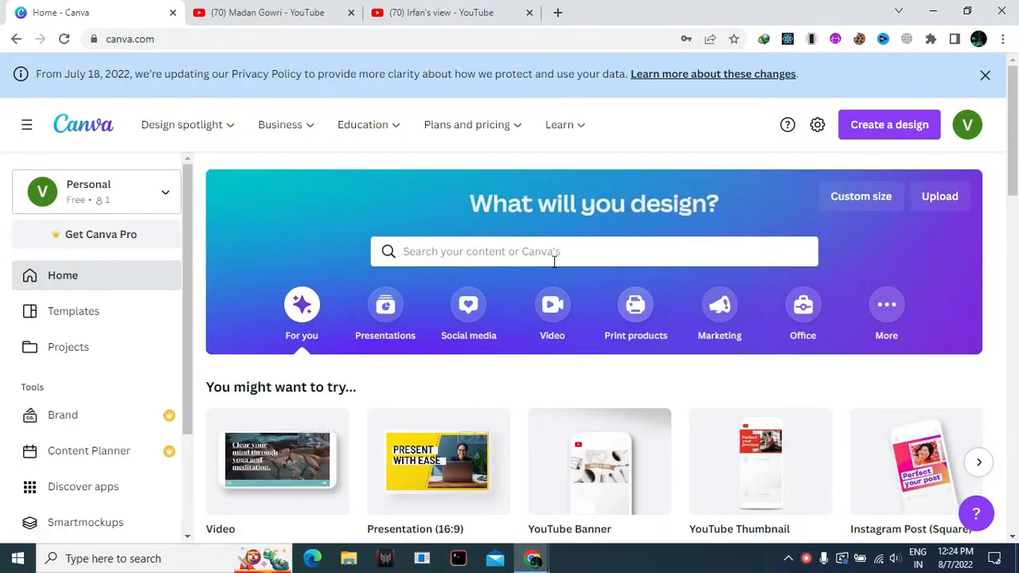
{"action": "left_click", "coordinate": [276, 12]}
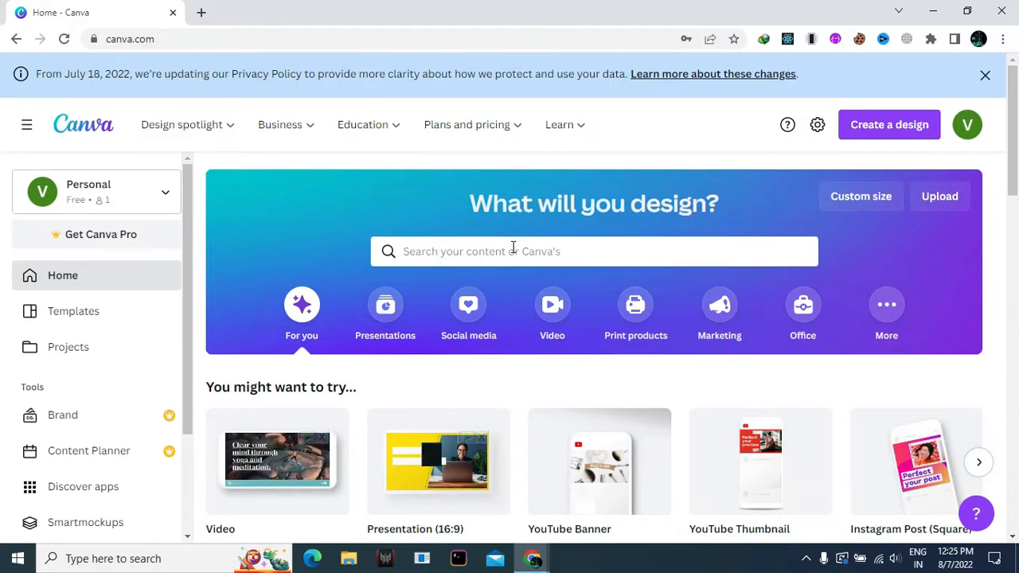
Search the Canva templates for YouTube Thumbnail and create a blank YouTube Thumbnail design
{"action": "left_click", "coordinate": [505, 252]}
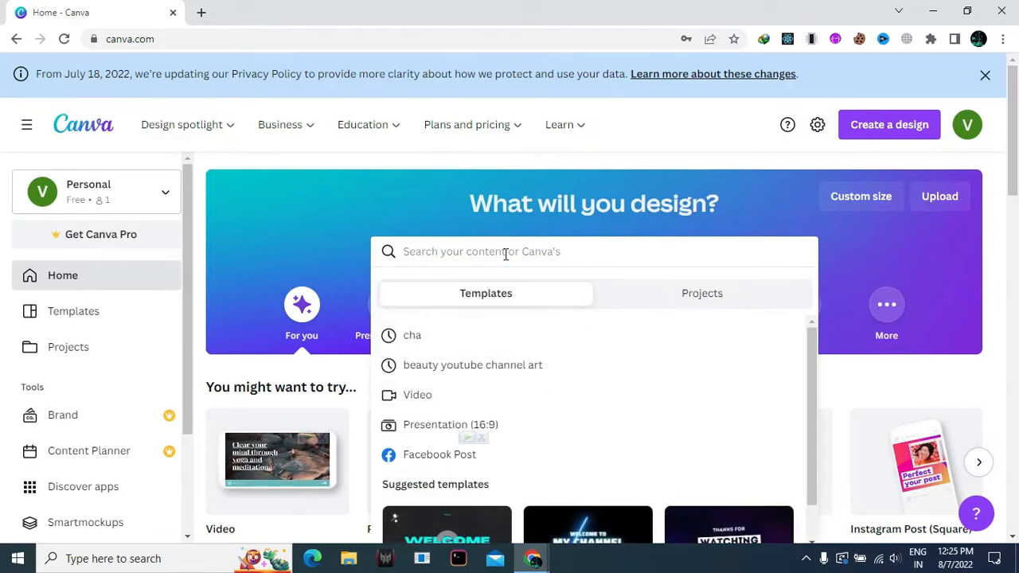
{"action": "type", "text": "thu"}
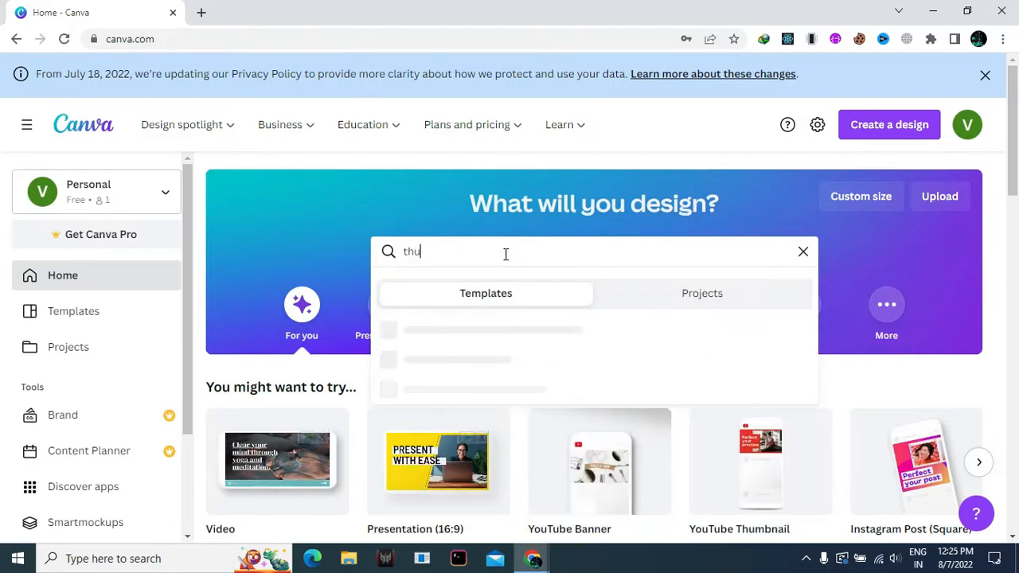
{"action": "type", "text": "mb"}
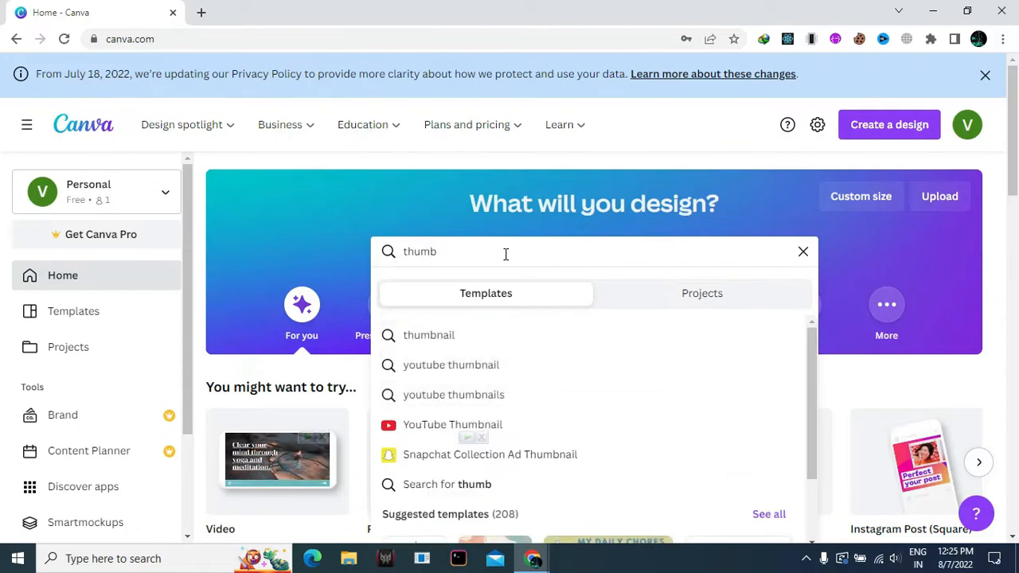
{"action": "left_click", "coordinate": [493, 438]}
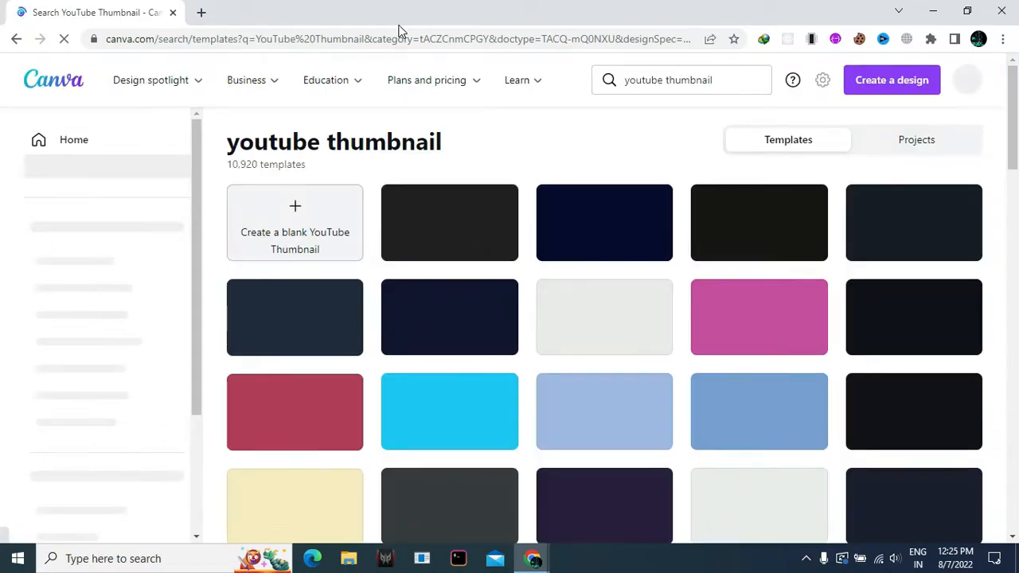
{"action": "left_click", "coordinate": [276, 216]}
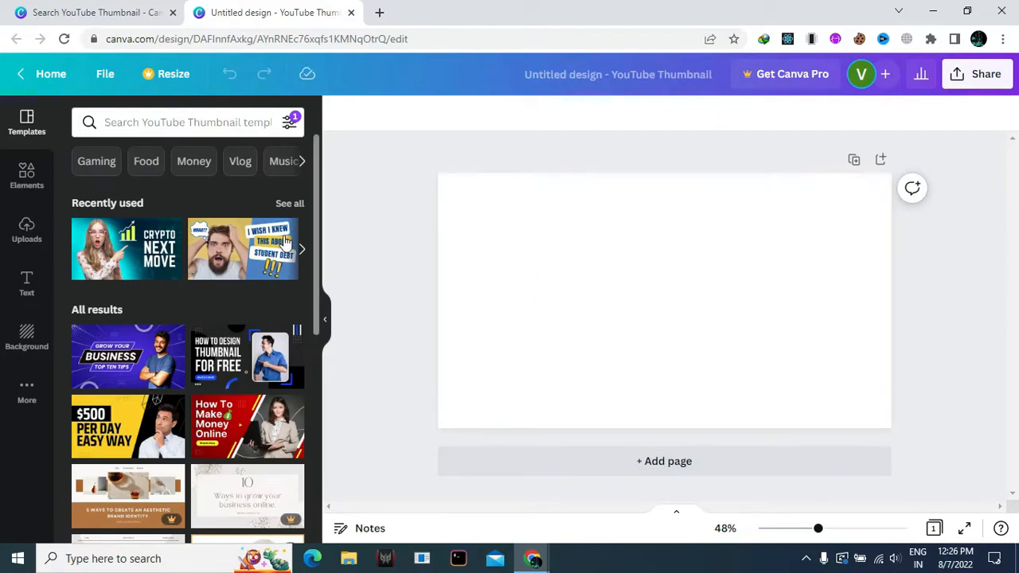
Search Google for pixabay in a new browser tab and open the pixabay.com site
{"action": "left_click", "coordinate": [380, 13]}
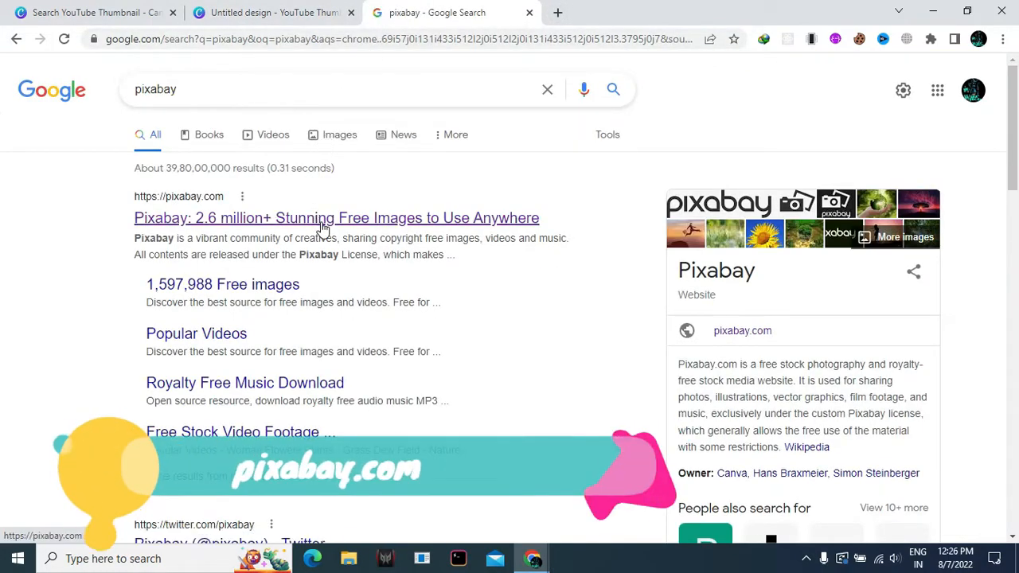
{"action": "left_click", "coordinate": [323, 226]}
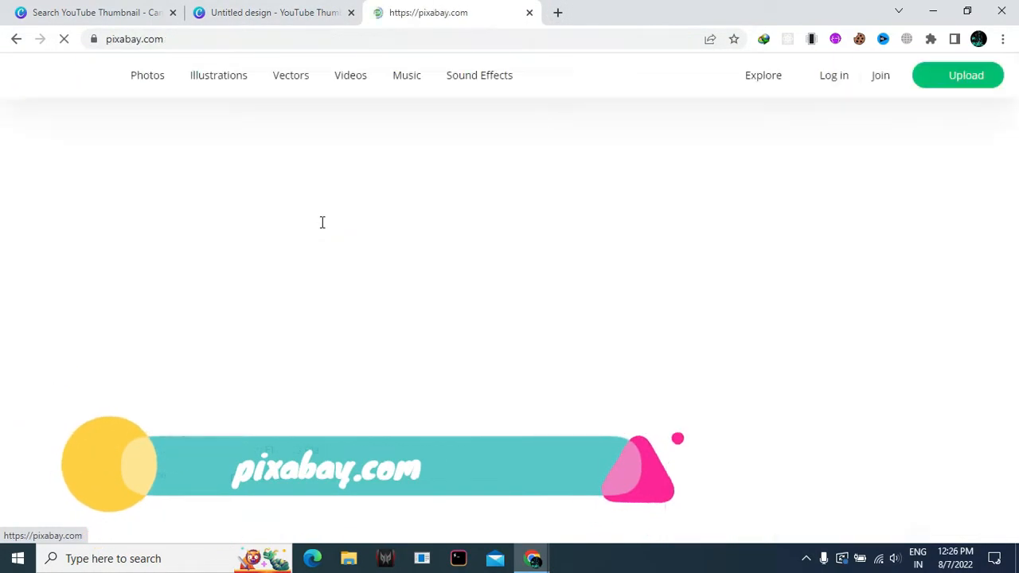
{"action": "scroll", "coordinate": [539, 351], "scroll_direction": "down", "scroll_amount": 1}
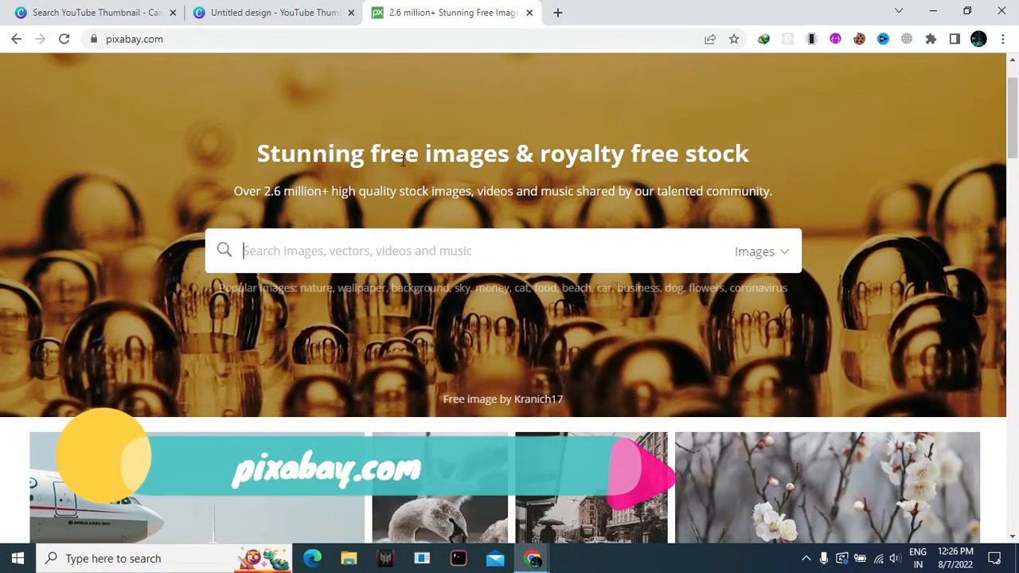
Examine the free stock images and videos in the gallery on the Pixabay home page
{"action": "scroll", "coordinate": [602, 214], "scroll_direction": "down", "scroll_amount": 3}
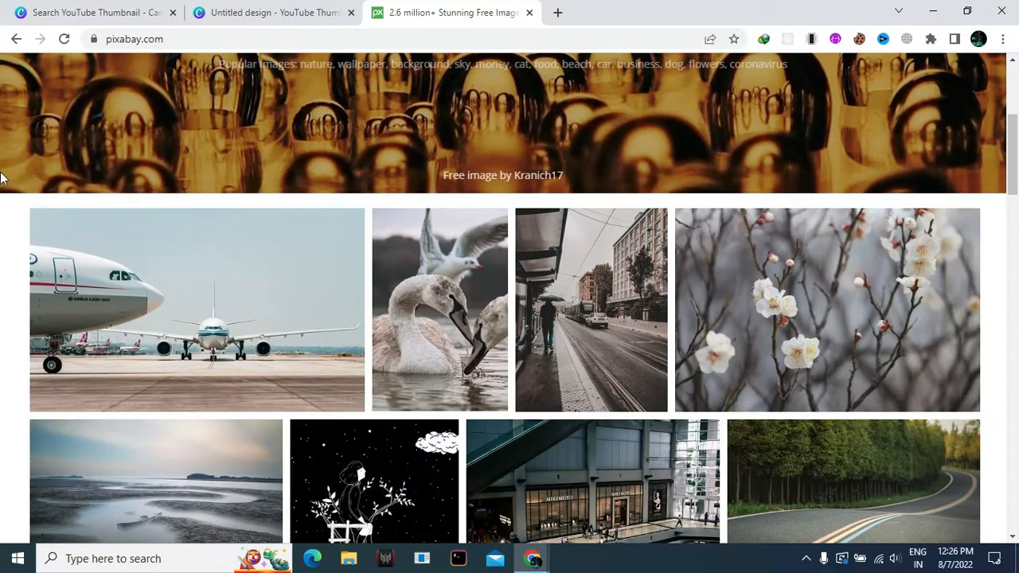
{"action": "scroll", "coordinate": [627, 167], "scroll_direction": "down", "scroll_amount": 1}
{"action": "scroll", "coordinate": [628, 167], "scroll_direction": "down", "scroll_amount": 3}
{"action": "scroll", "coordinate": [757, 186], "scroll_direction": "up", "scroll_amount": 3}
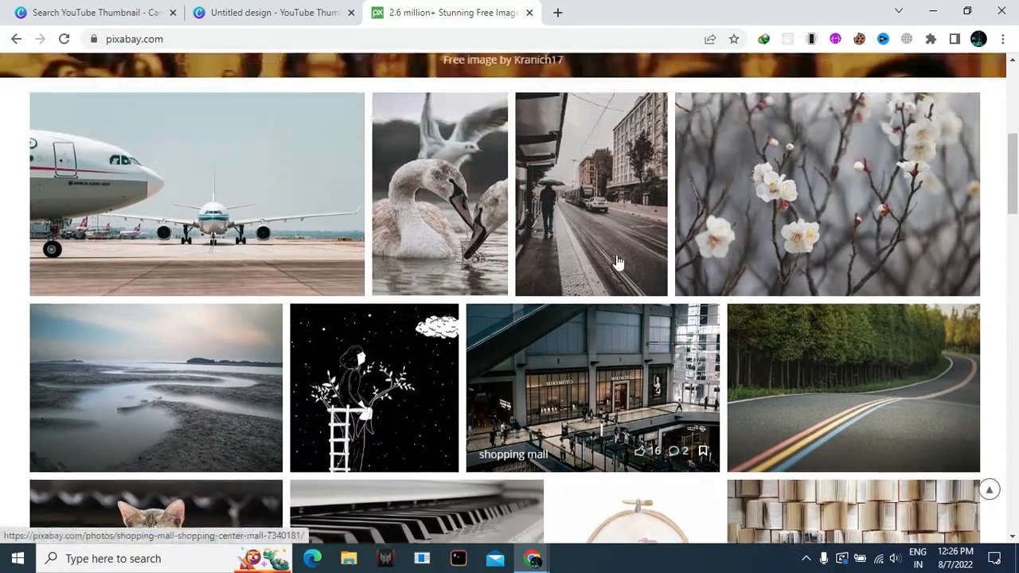
{"action": "scroll", "coordinate": [805, 238], "scroll_direction": "down", "scroll_amount": 7}
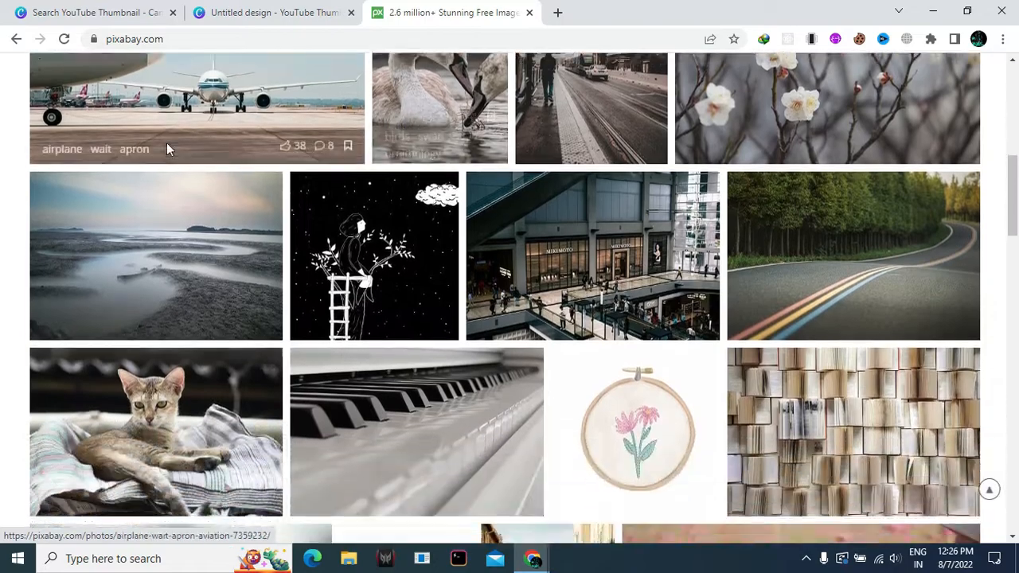
{"action": "scroll", "coordinate": [339, 182], "scroll_direction": "down", "scroll_amount": 3}
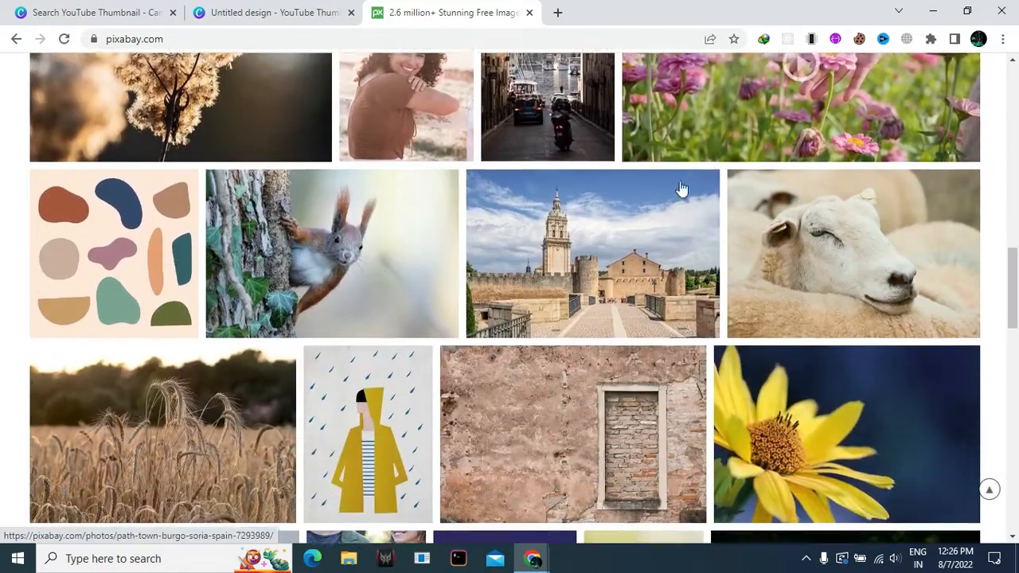
{"action": "scroll", "coordinate": [353, 205], "scroll_direction": "up", "scroll_amount": 1}
{"action": "scroll", "coordinate": [342, 215], "scroll_direction": "down", "scroll_amount": 4}
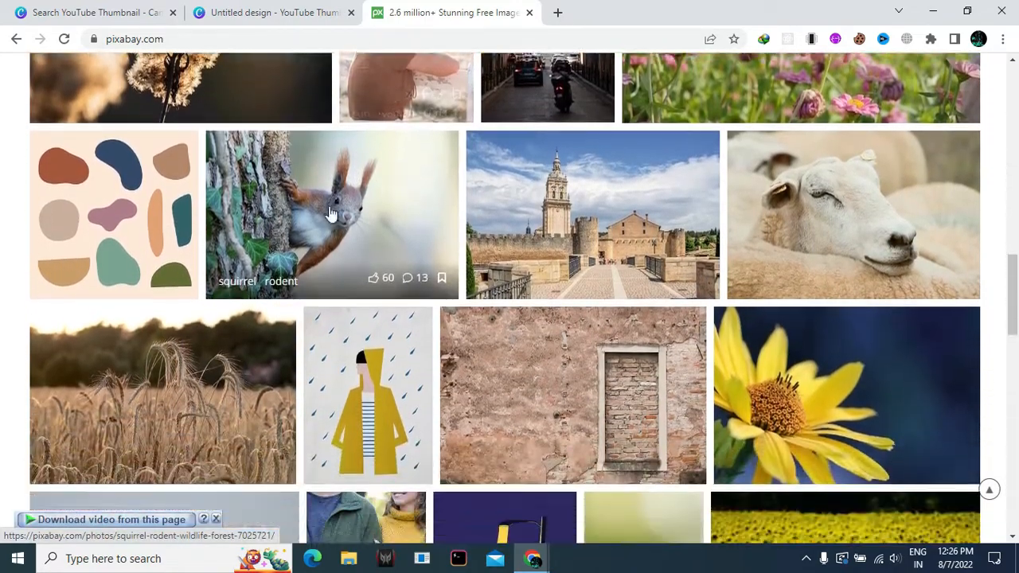
{"action": "scroll", "coordinate": [437, 293], "scroll_direction": "down", "scroll_amount": 5}
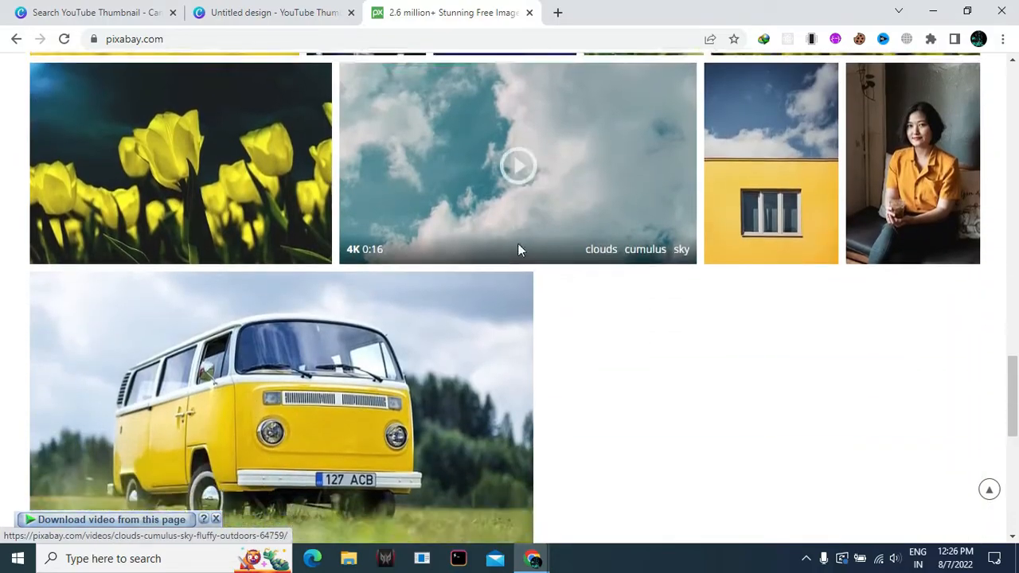
{"action": "scroll", "coordinate": [435, 209], "scroll_direction": "up", "scroll_amount": 5}
{"action": "scroll", "coordinate": [434, 207], "scroll_direction": "up", "scroll_amount": 15}
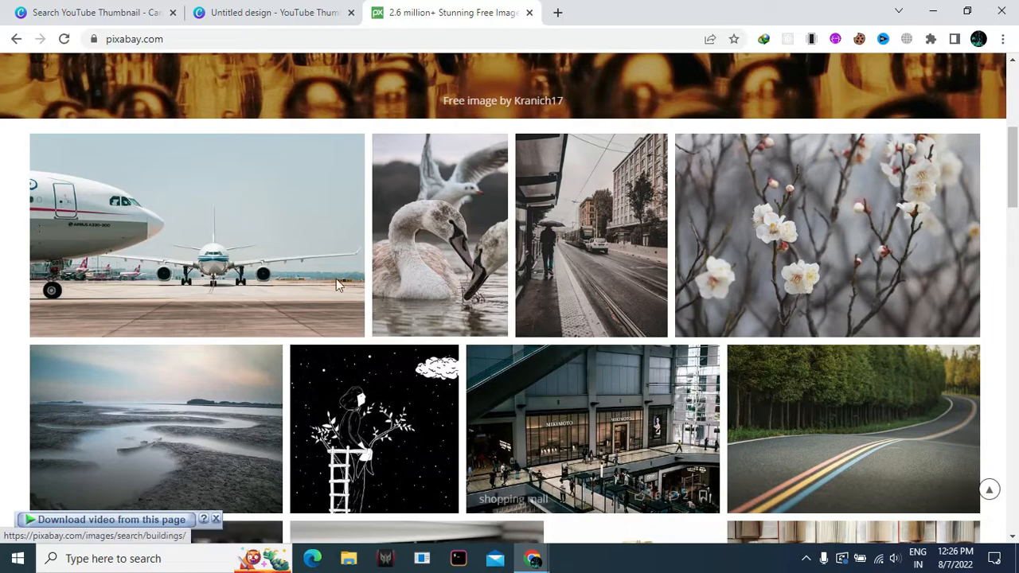
Search Pixabay images for "car", look through the results and view the size filter options
{"action": "scroll", "coordinate": [493, 301], "scroll_direction": "up", "scroll_amount": 5}
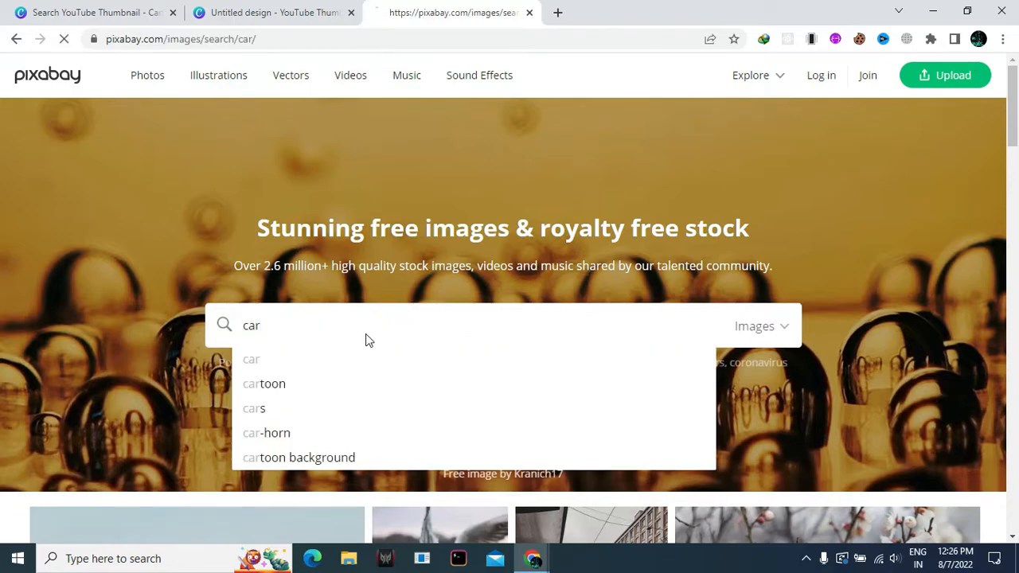
{"action": "key", "text": "Return"}
{"action": "scroll", "coordinate": [367, 340], "scroll_direction": "down", "scroll_amount": 2}
{"action": "scroll", "coordinate": [367, 341], "scroll_direction": "down", "scroll_amount": 8}
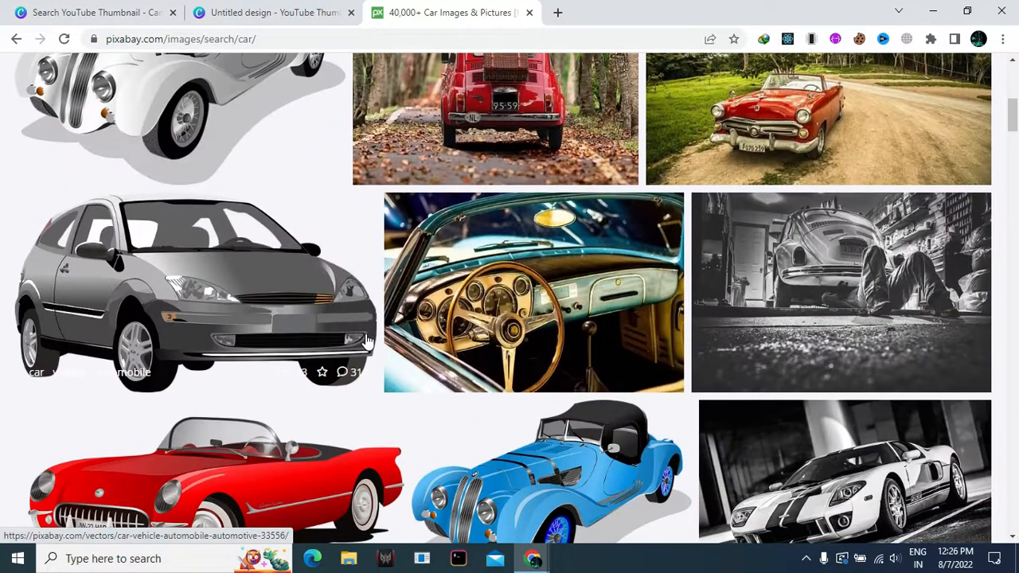
{"action": "scroll", "coordinate": [367, 340], "scroll_direction": "up", "scroll_amount": 10}
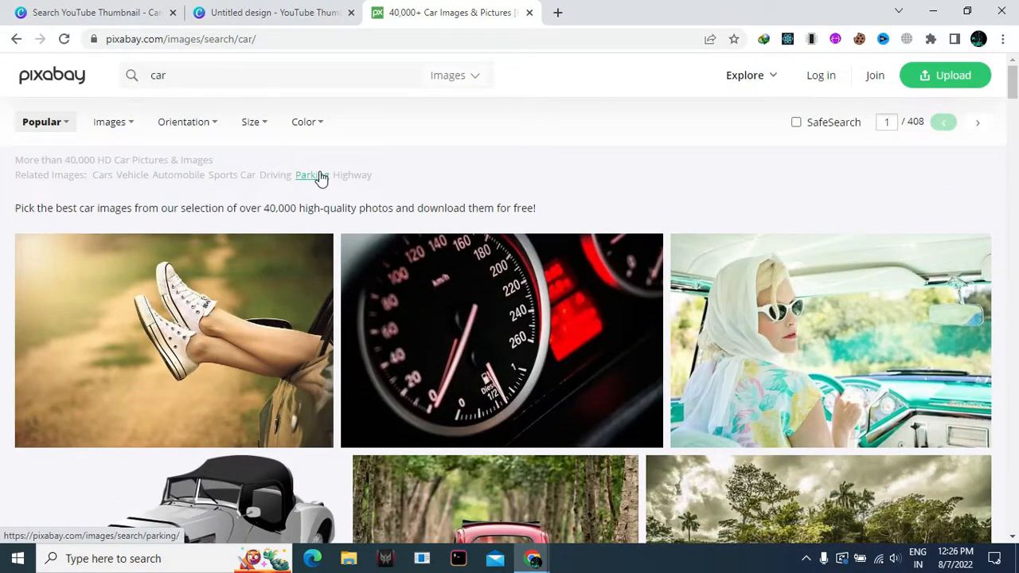
{"action": "mouse_move", "coordinate": [270, 133]}
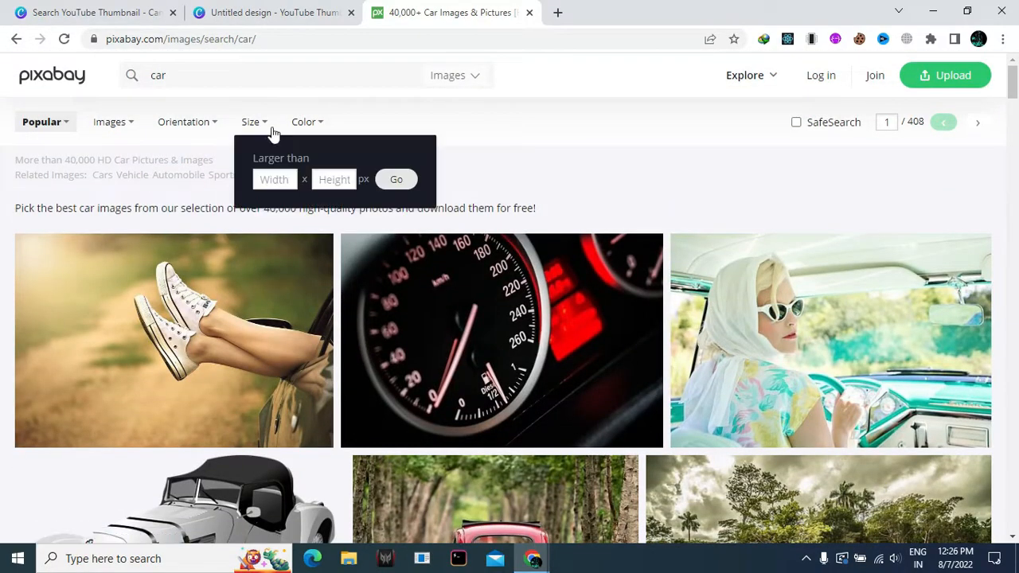
Search Pixabay images for "wow" and look through the resulting pictures
{"action": "left_click", "coordinate": [305, 73]}
{"action": "type", "text": "wow"}
{"action": "key", "text": "Return"}
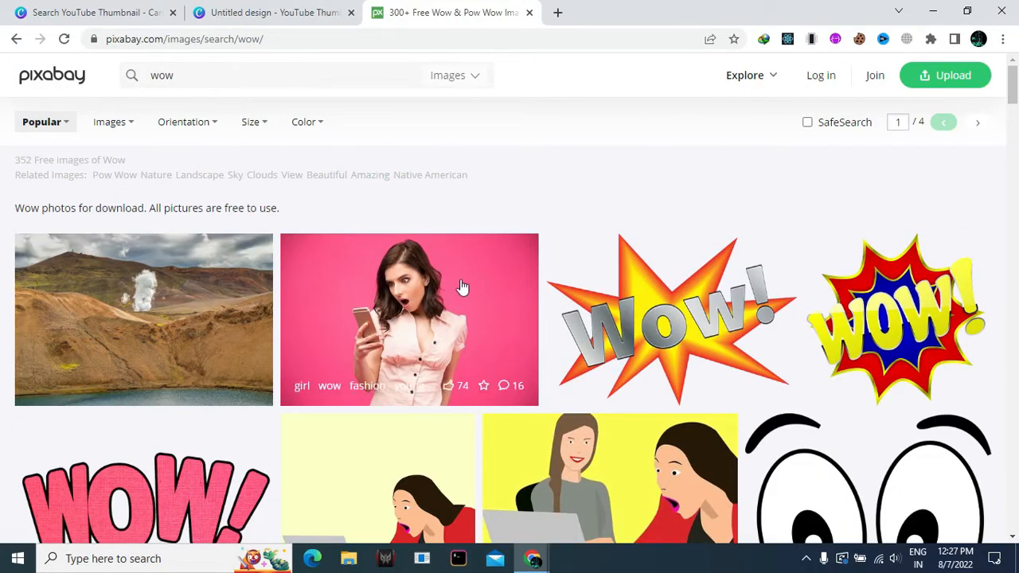
{"action": "scroll", "coordinate": [269, 385], "scroll_direction": "down", "scroll_amount": 10}
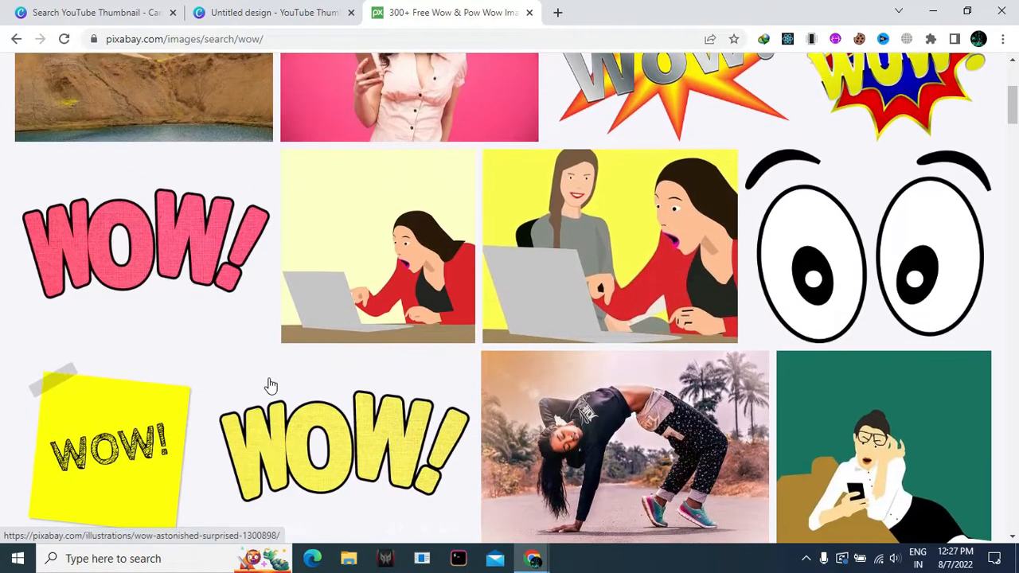
Examine the remaining "wow" image results on Pixabay for a picture that suits the thumbnail
{"action": "scroll", "coordinate": [269, 385], "scroll_direction": "down", "scroll_amount": 10}
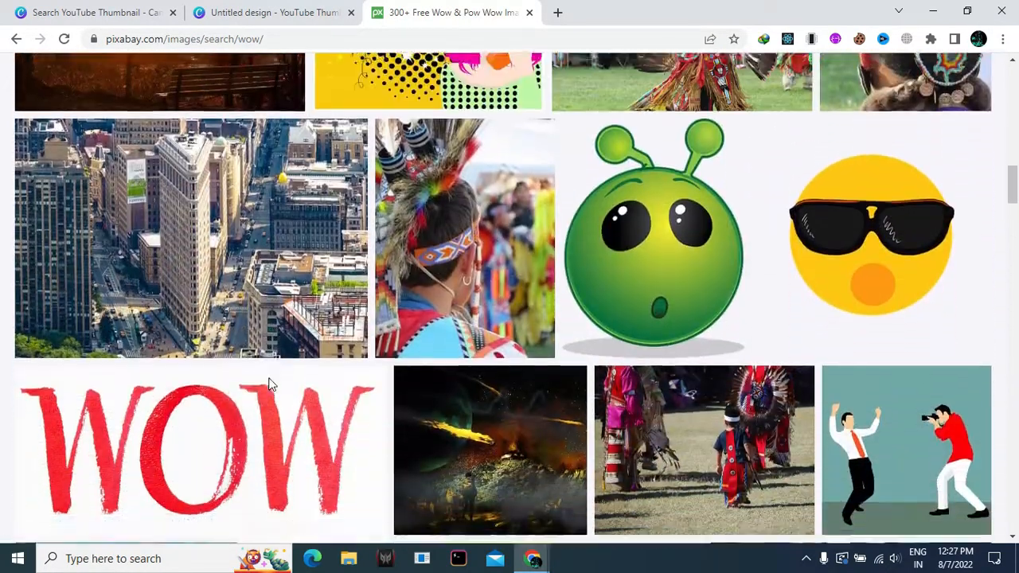
{"action": "scroll", "coordinate": [269, 385], "scroll_direction": "down", "scroll_amount": 6}
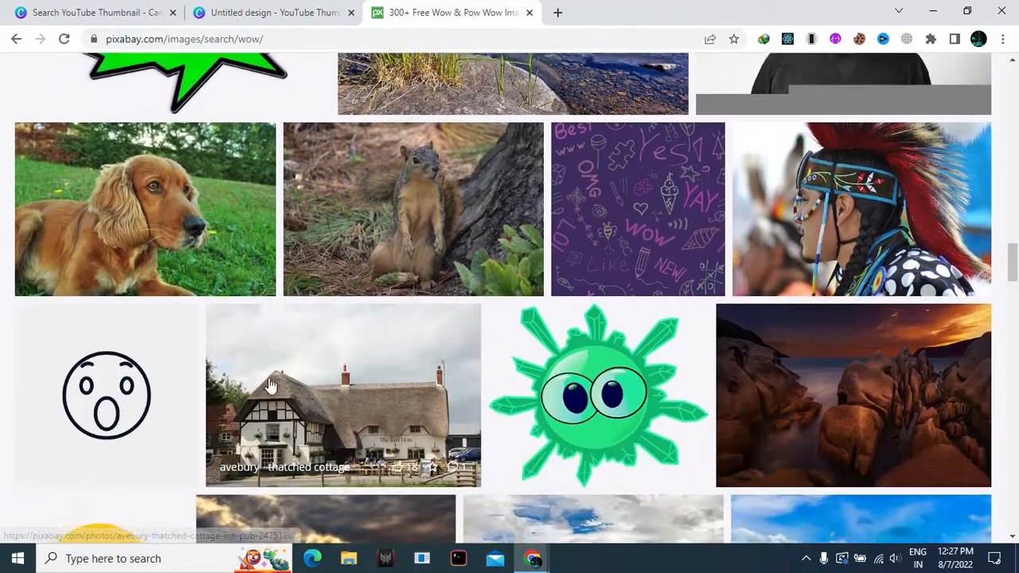
{"action": "scroll", "coordinate": [269, 385], "scroll_direction": "down", "scroll_amount": 6}
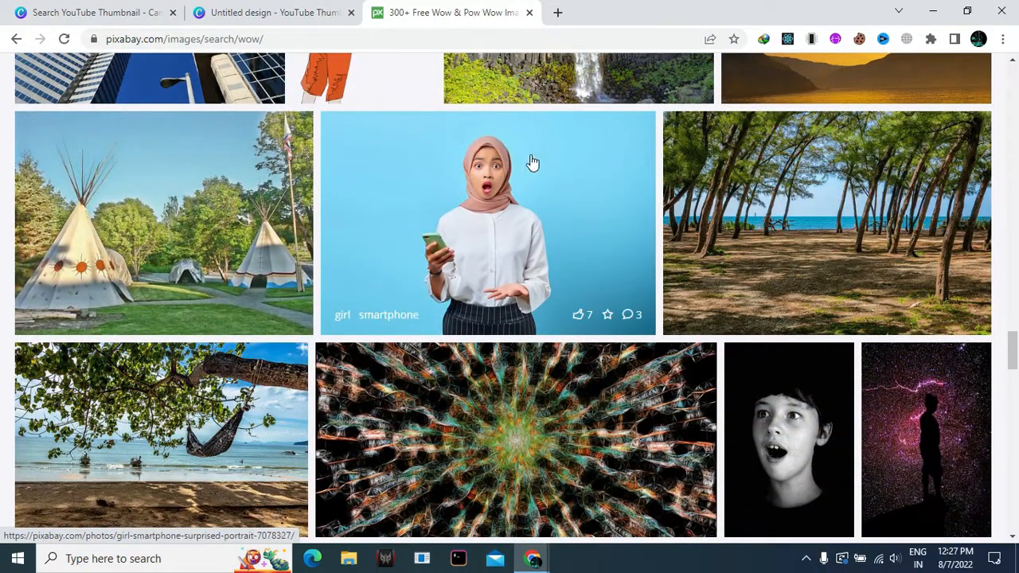
{"action": "scroll", "coordinate": [290, 429], "scroll_direction": "down", "scroll_amount": 10}
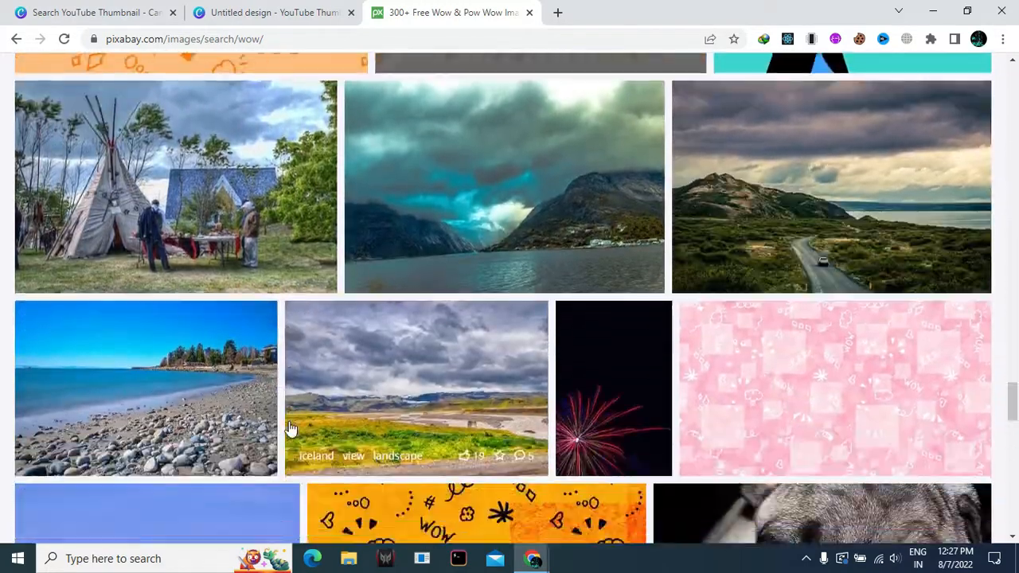
{"action": "scroll", "coordinate": [291, 430], "scroll_direction": "up", "scroll_amount": 10}
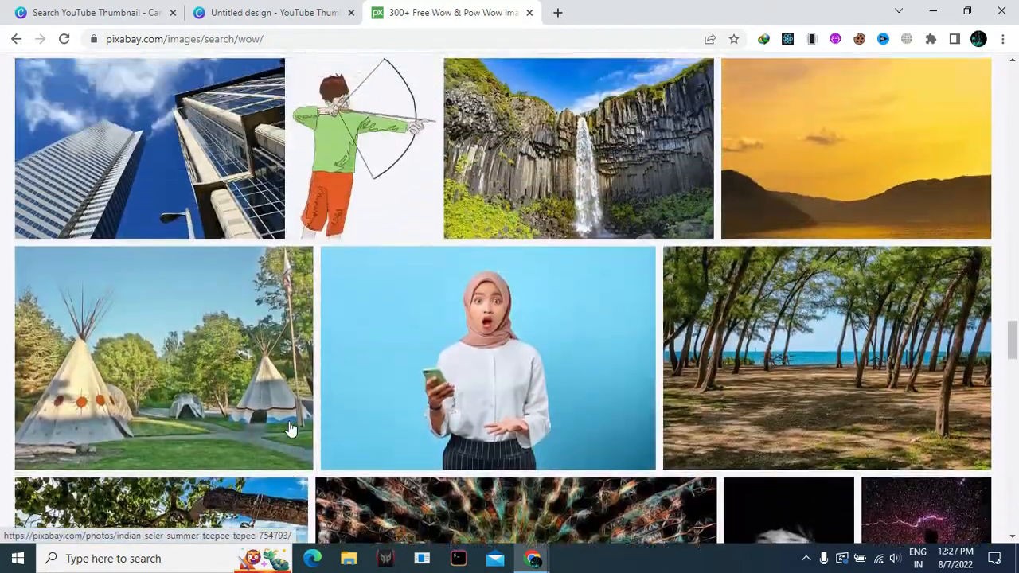
{"action": "scroll", "coordinate": [290, 429], "scroll_direction": "up", "scroll_amount": 10}
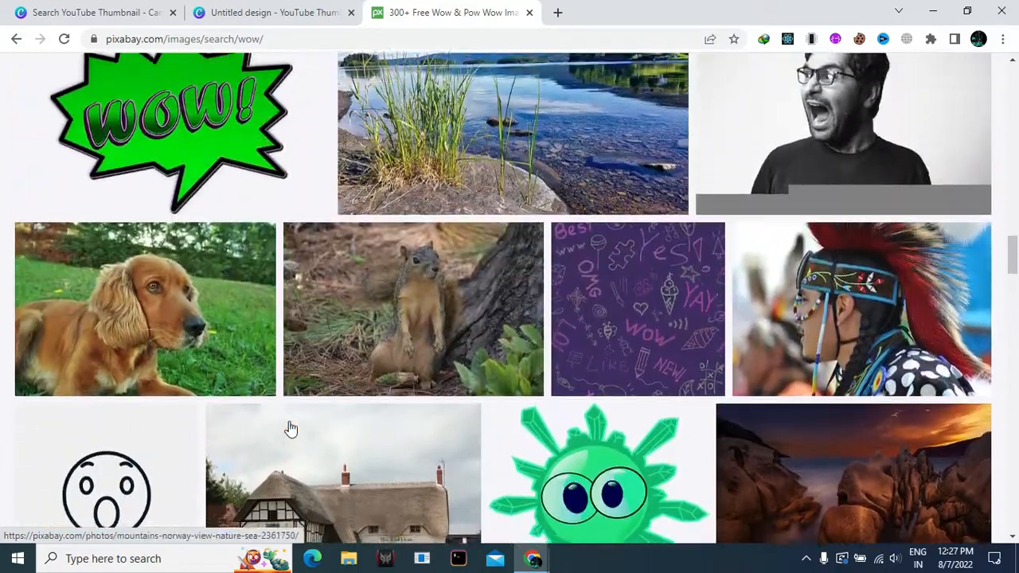
{"action": "scroll", "coordinate": [289, 427], "scroll_direction": "up", "scroll_amount": 10}
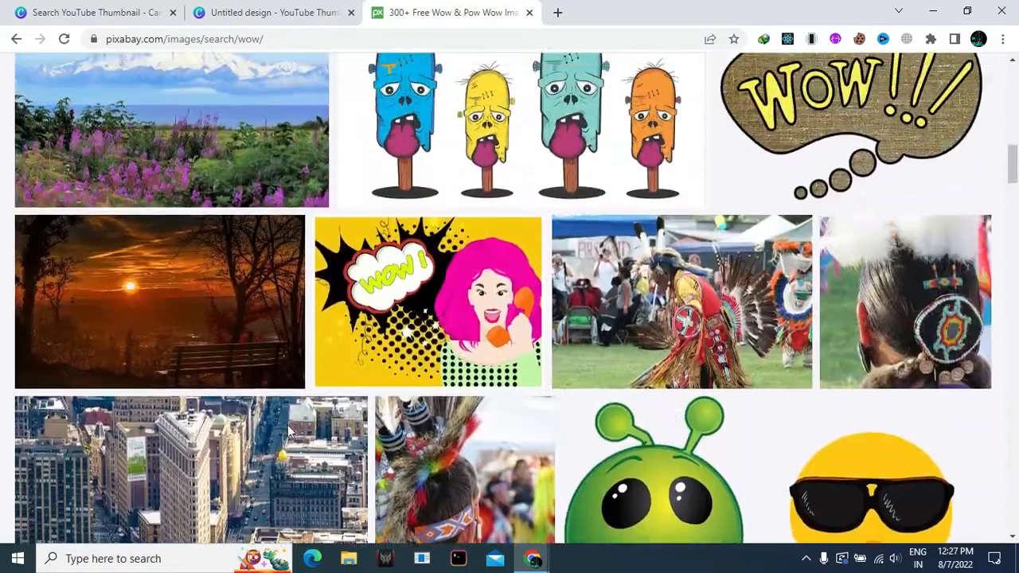
{"action": "scroll", "coordinate": [402, 194], "scroll_direction": "up", "scroll_amount": 10}
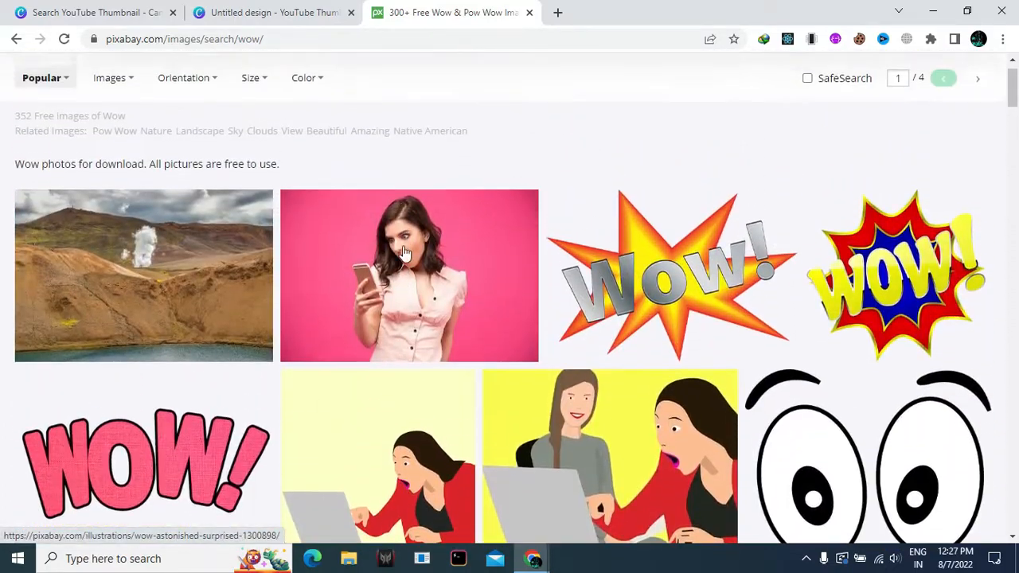
Open the photo of the surprised woman holding a phone on a pink background and check its licence terms
{"action": "left_click", "coordinate": [426, 285]}
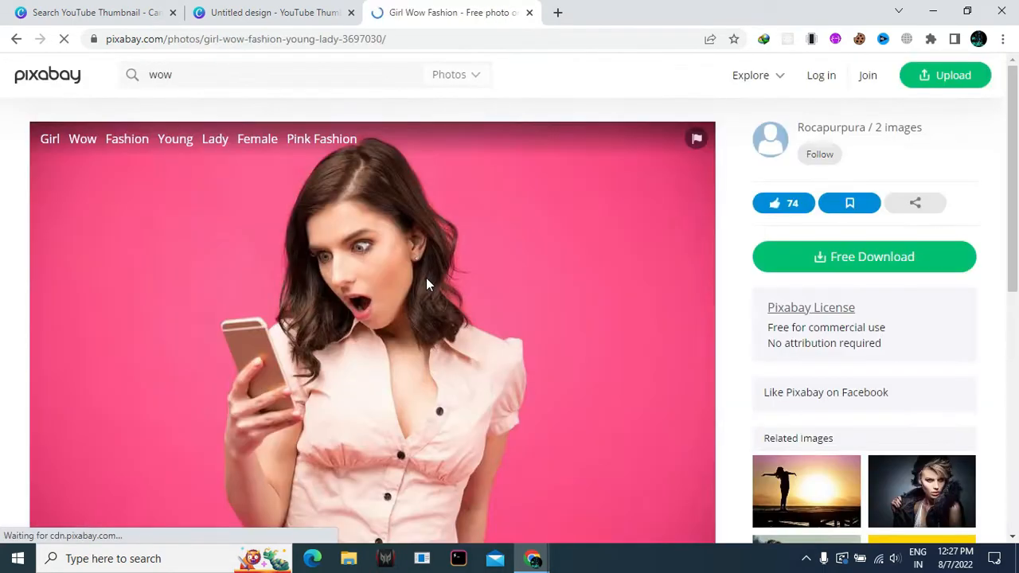
{"action": "scroll", "coordinate": [649, 221], "scroll_direction": "down", "scroll_amount": 2}
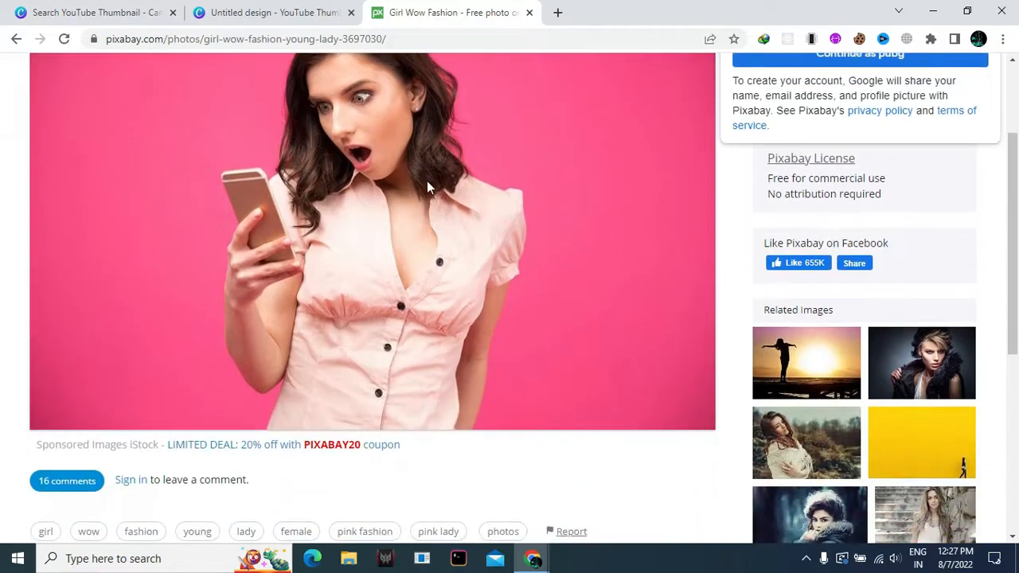
{"action": "scroll", "coordinate": [858, 246], "scroll_direction": "up", "scroll_amount": 2}
{"action": "left_click_drag", "start_coordinate": [819, 328], "coordinate": [765, 334]}
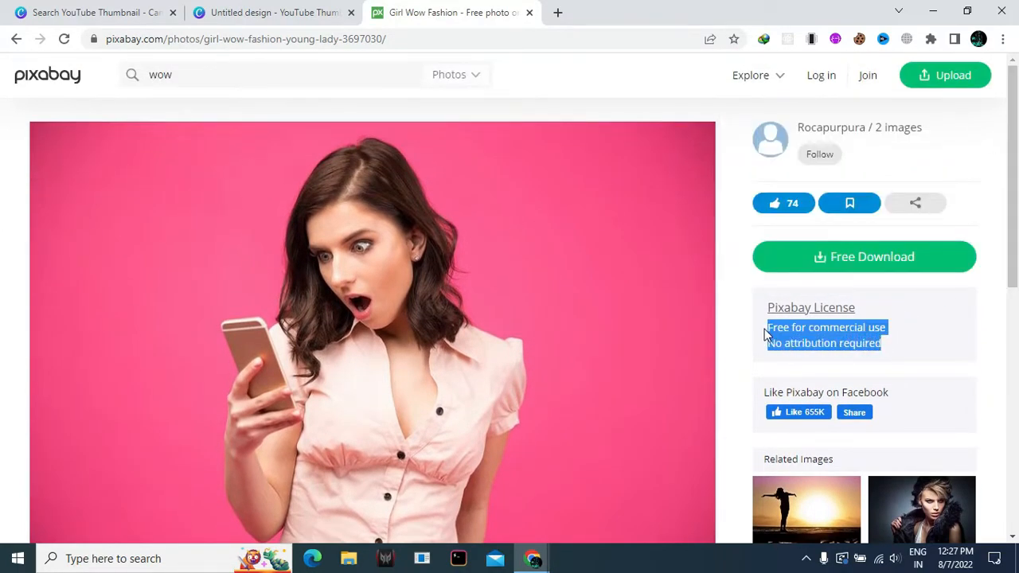
{"action": "left_click", "coordinate": [898, 344]}
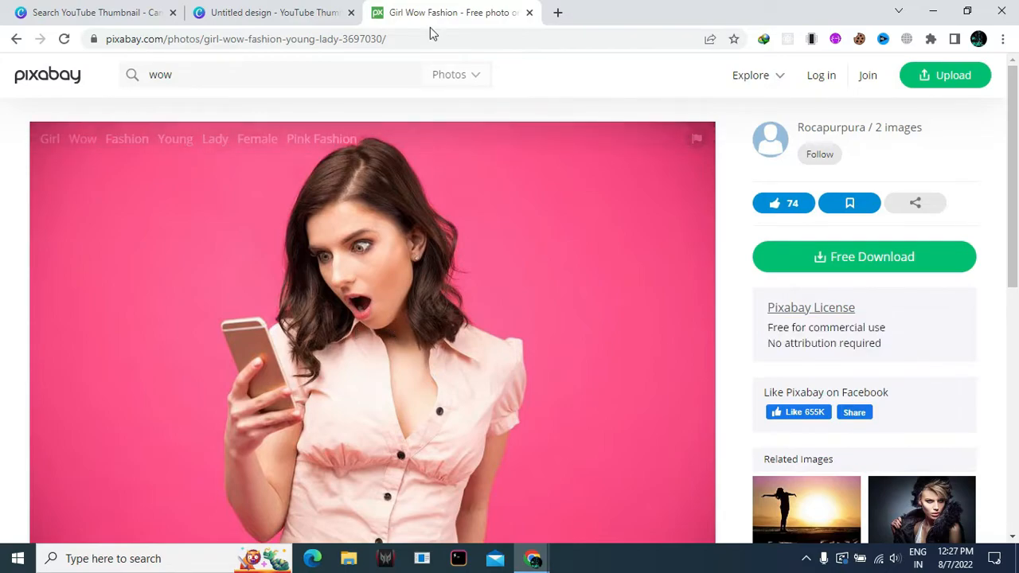
Download the surprised woman photo as a 1920×1280 JPG and complete the captcha check
{"action": "left_click", "coordinate": [836, 253]}
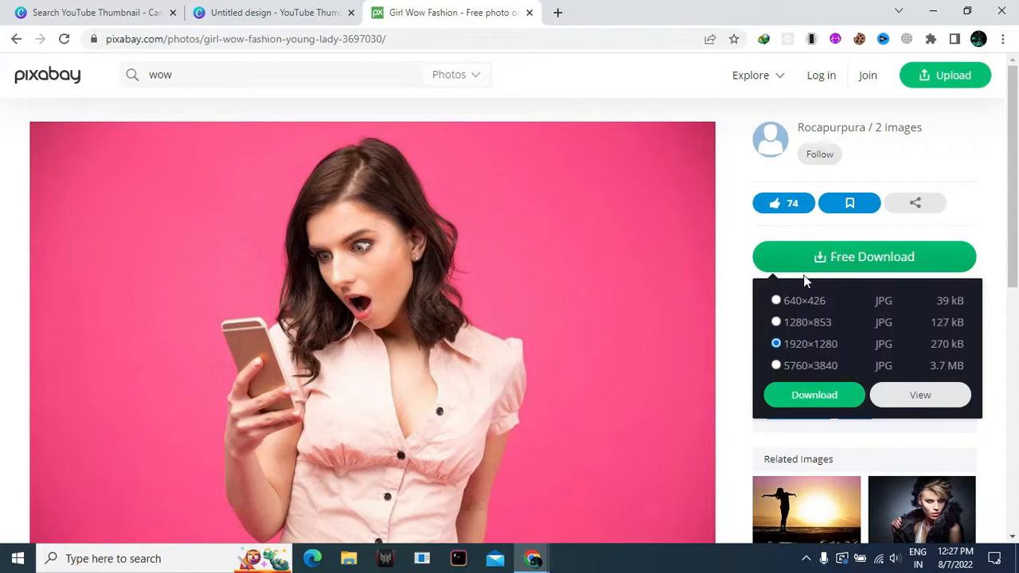
{"action": "left_click", "coordinate": [806, 396]}
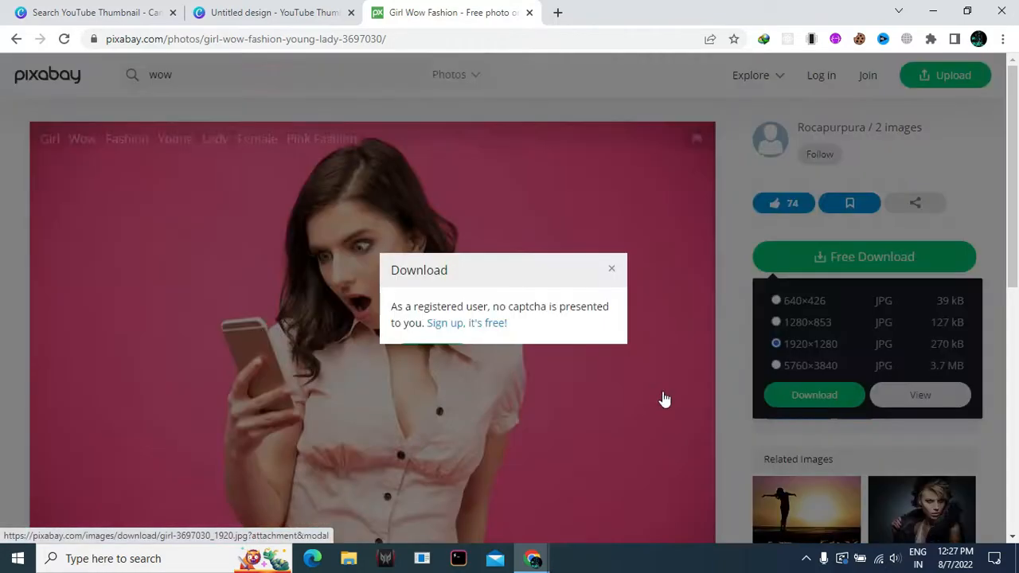
{"action": "left_click", "coordinate": [419, 319]}
{"action": "left_click", "coordinate": [422, 381]}
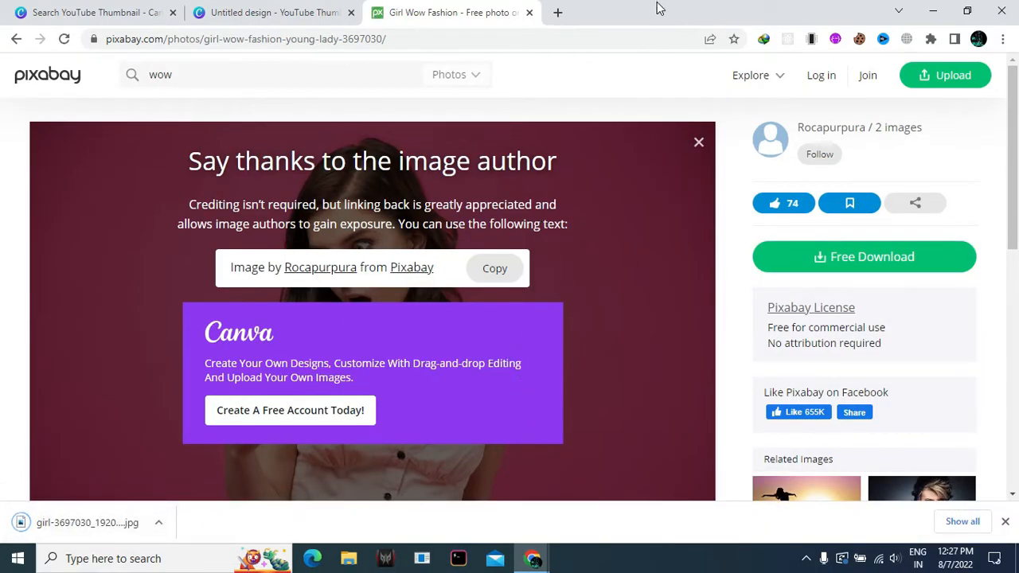
Open remove.bg in a new tab, upload girl-3697030_1920 (2).jpg for background removal and download the cutout at preview size
{"action": "left_click", "coordinate": [556, 12]}
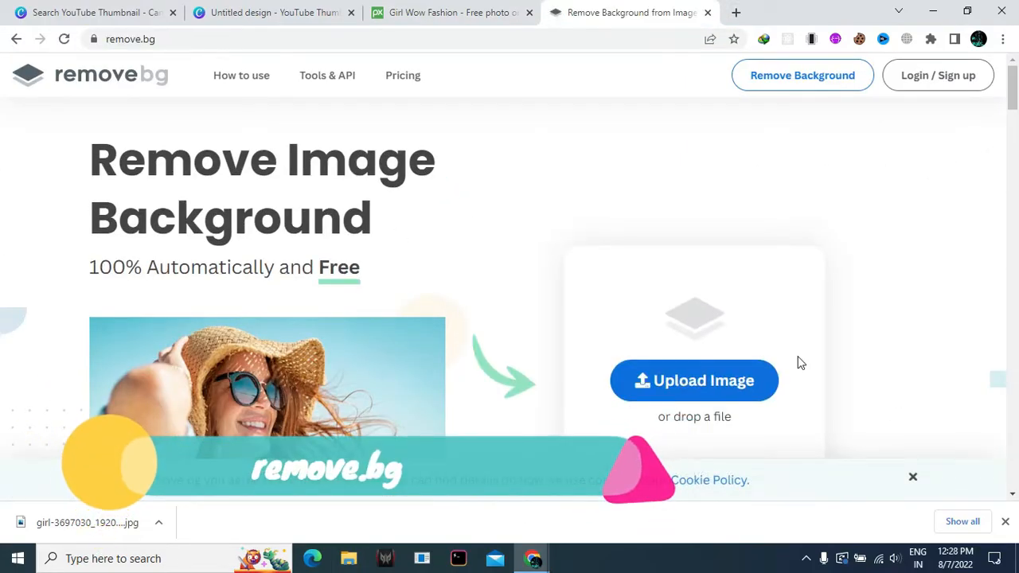
{"action": "left_click", "coordinate": [721, 390]}
{"action": "left_click", "coordinate": [396, 285]}
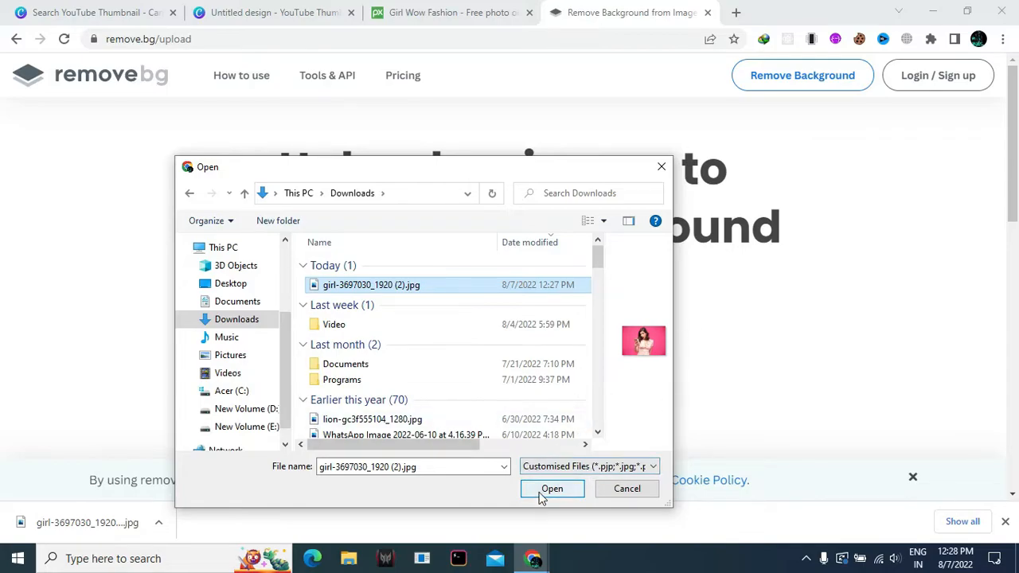
{"action": "left_click", "coordinate": [541, 492]}
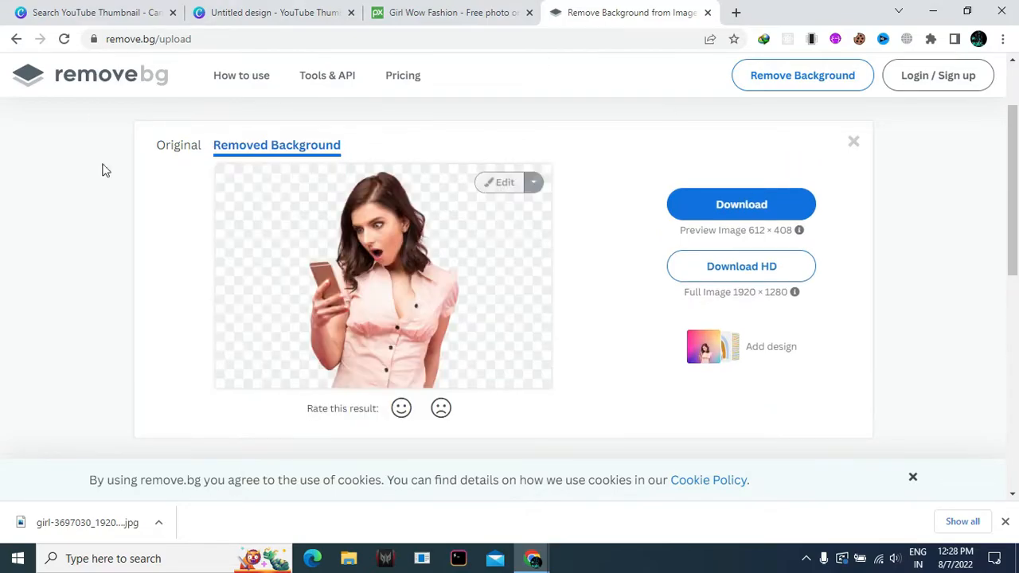
{"action": "left_click", "coordinate": [771, 210]}
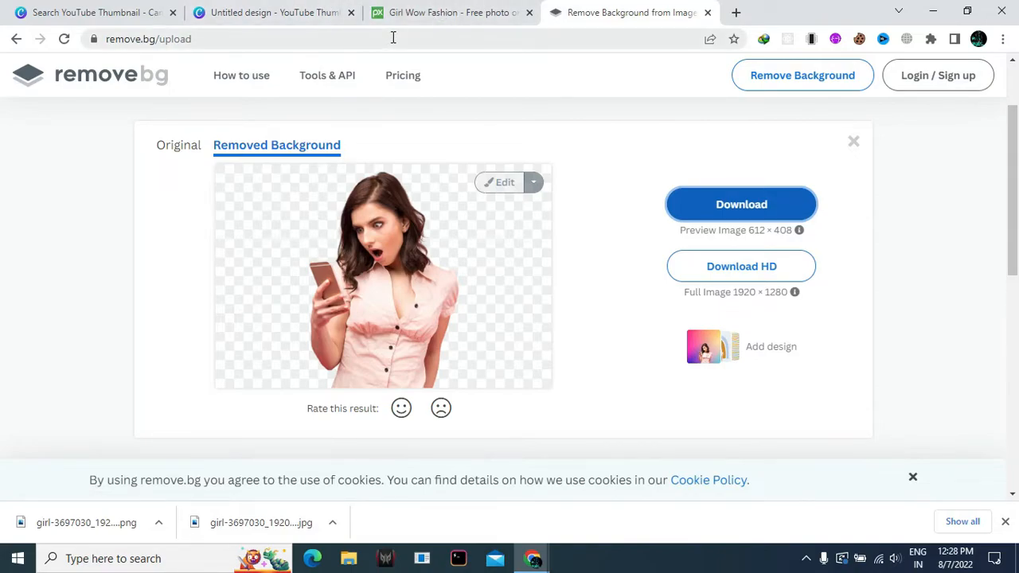
Return to the blank Canva thumbnail design and look through the YouTube thumbnail templates
{"action": "left_click", "coordinate": [435, 17]}
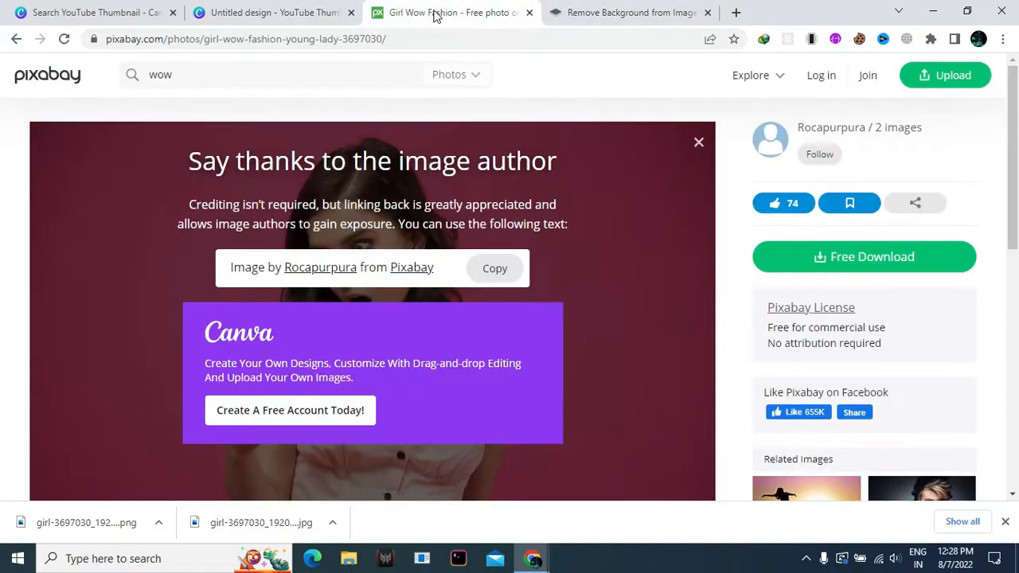
{"action": "left_click", "coordinate": [318, 7]}
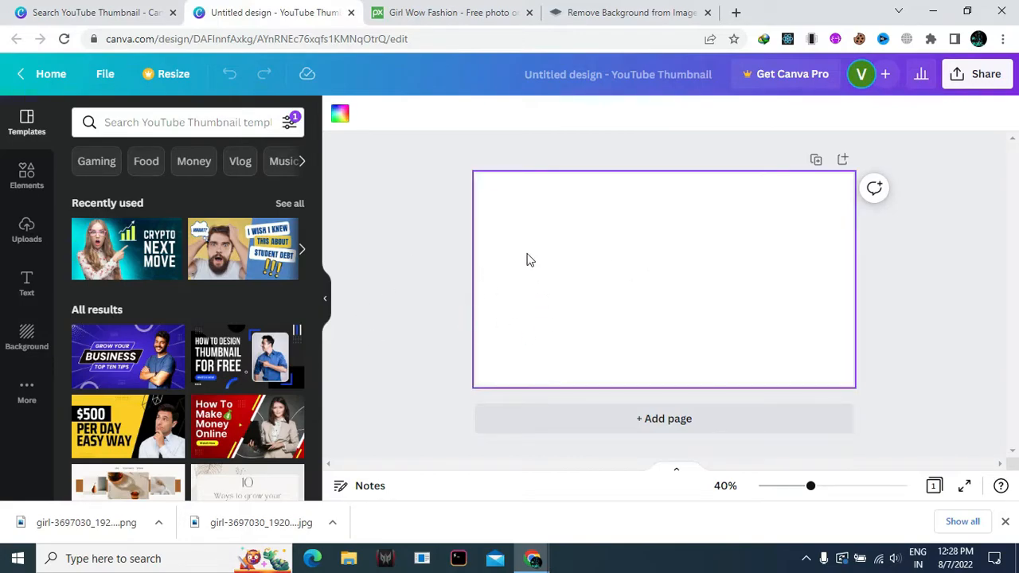
{"action": "scroll", "coordinate": [268, 302], "scroll_direction": "down", "scroll_amount": 5}
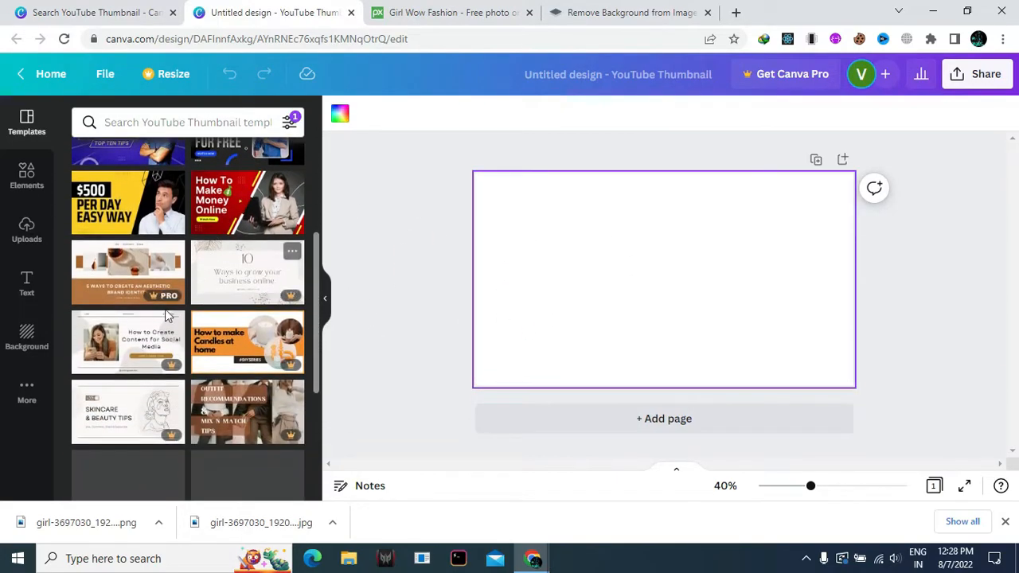
{"action": "scroll", "coordinate": [199, 243], "scroll_direction": "up", "scroll_amount": 5}
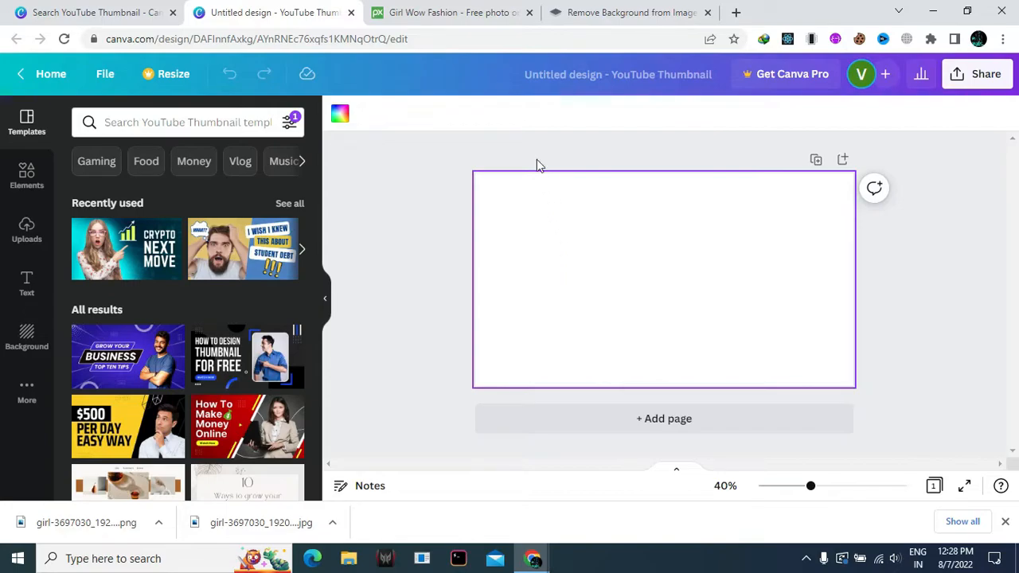
Switch to Pixabay, go to its home page and look through the free image gallery
{"action": "left_click", "coordinate": [475, 8]}
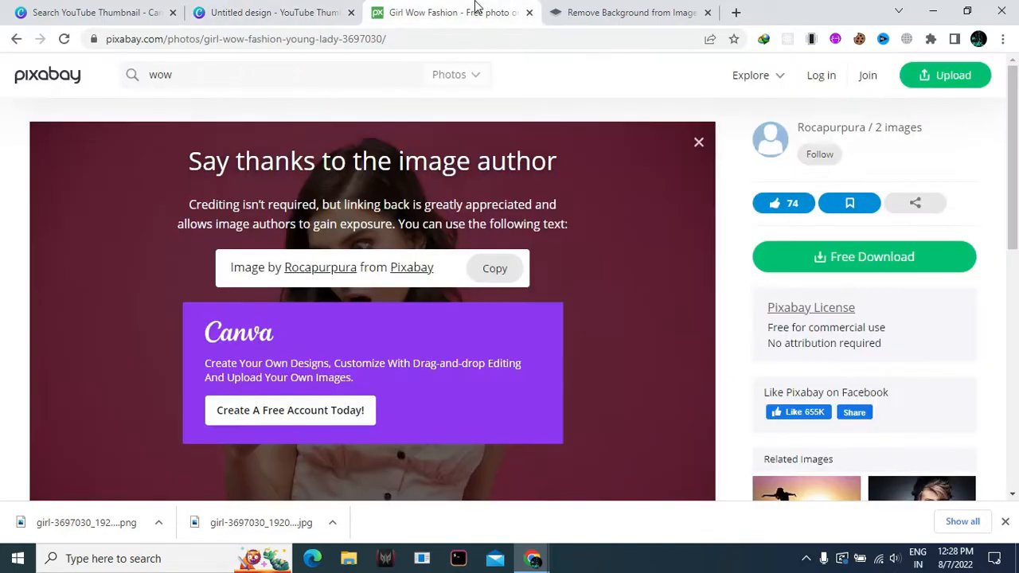
{"action": "left_click", "coordinate": [13, 39]}
{"action": "left_click", "coordinate": [16, 38]}
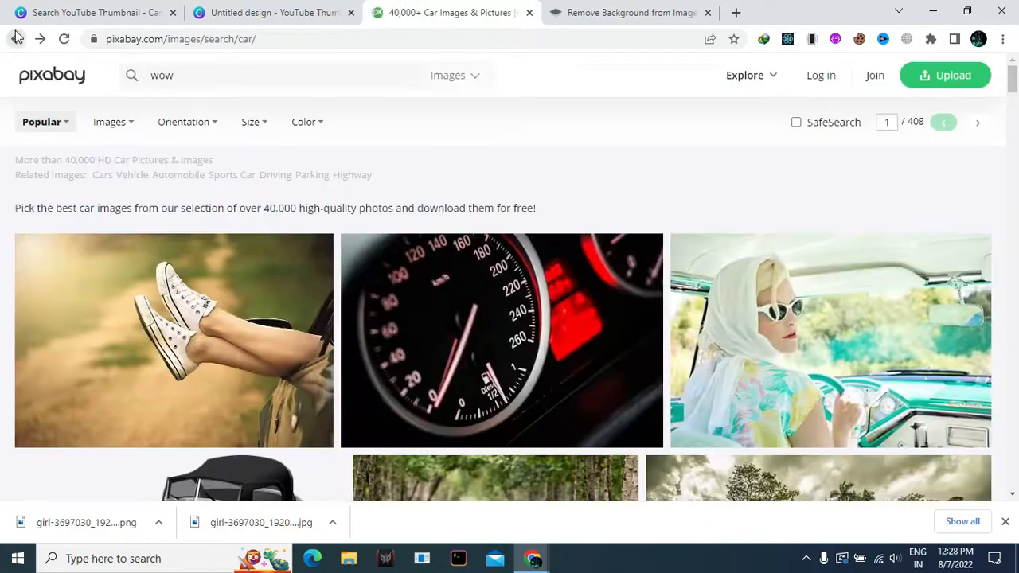
{"action": "left_click", "coordinate": [48, 86]}
{"action": "scroll", "coordinate": [287, 326], "scroll_direction": "down", "scroll_amount": 6}
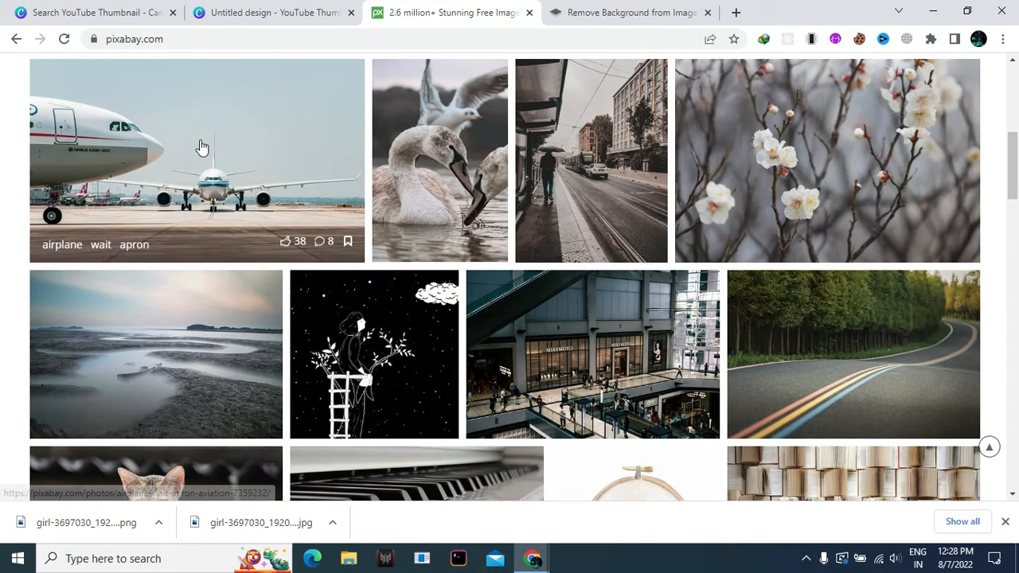
{"action": "scroll", "coordinate": [183, 165], "scroll_direction": "down", "scroll_amount": 5}
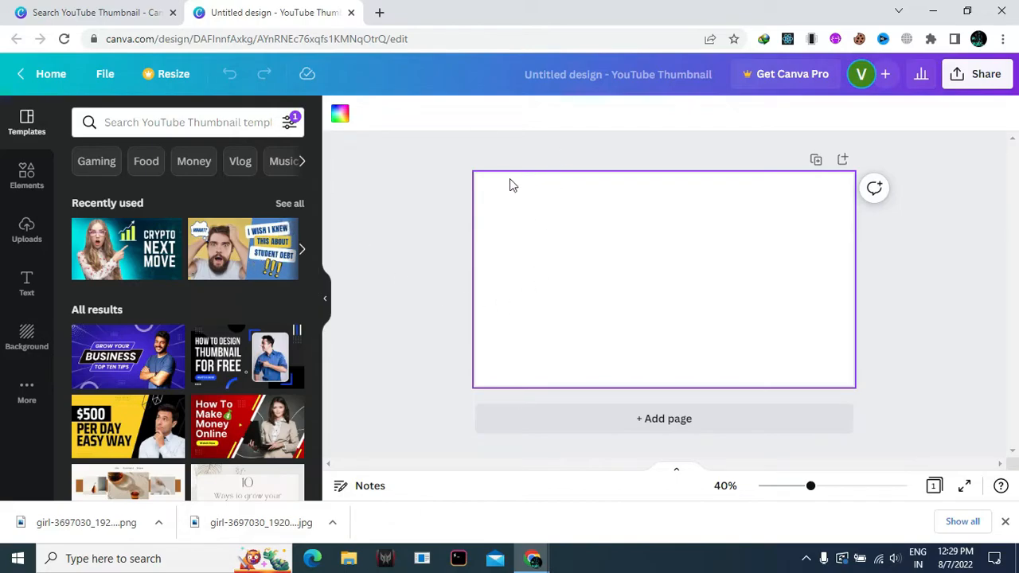
Add a square shape to the Canva design, stretch it taller than the page and tilt it clockwise over the page's left part
{"action": "scroll", "coordinate": [231, 414], "scroll_direction": "down", "scroll_amount": 2}
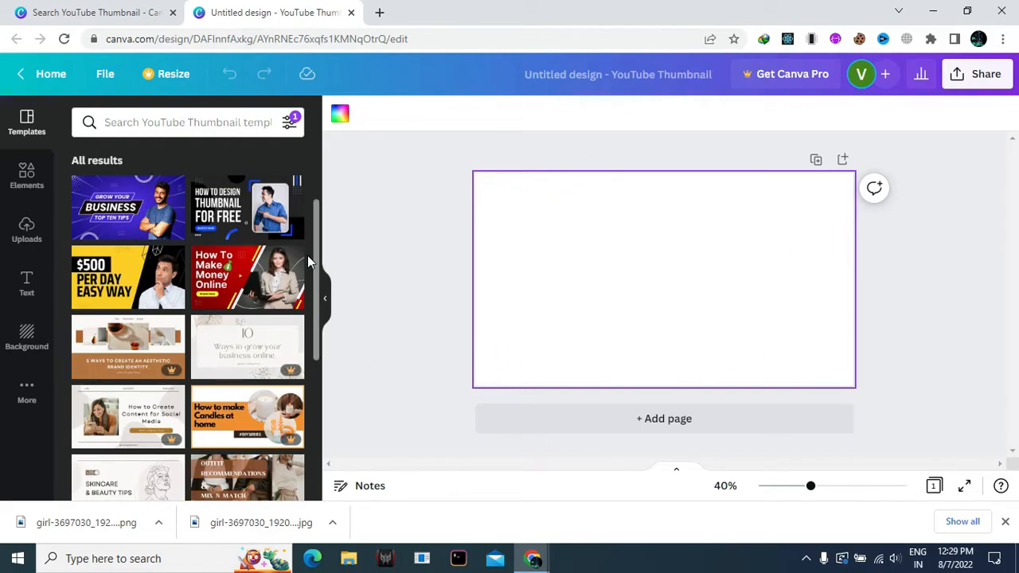
{"action": "scroll", "coordinate": [307, 256], "scroll_direction": "up", "scroll_amount": 1}
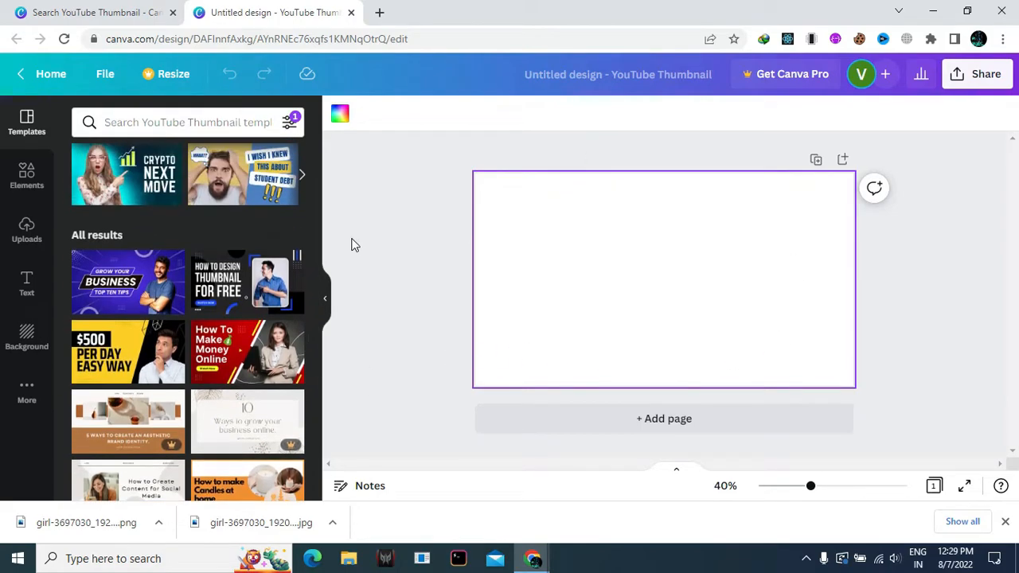
{"action": "left_click", "coordinate": [26, 179]}
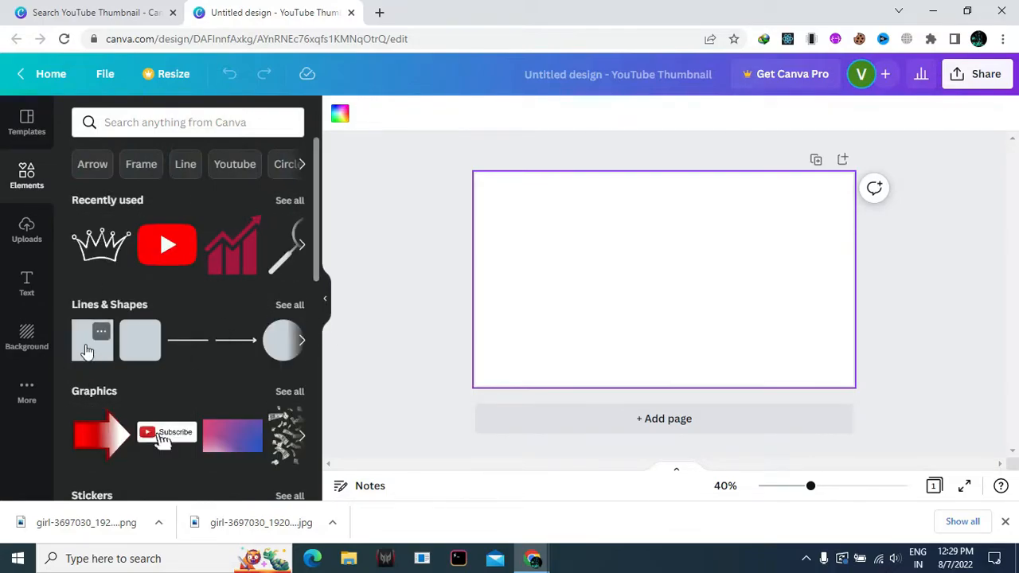
{"action": "left_click", "coordinate": [87, 351]}
{"action": "left_click_drag", "start_coordinate": [659, 313], "coordinate": [629, 360]}
{"action": "left_click_drag", "start_coordinate": [664, 394], "coordinate": [657, 477]}
{"action": "left_click_drag", "start_coordinate": [648, 369], "coordinate": [608, 263]}
{"action": "left_click_drag", "start_coordinate": [615, 369], "coordinate": [603, 478]}
{"action": "left_click_drag", "start_coordinate": [610, 327], "coordinate": [516, 293]}
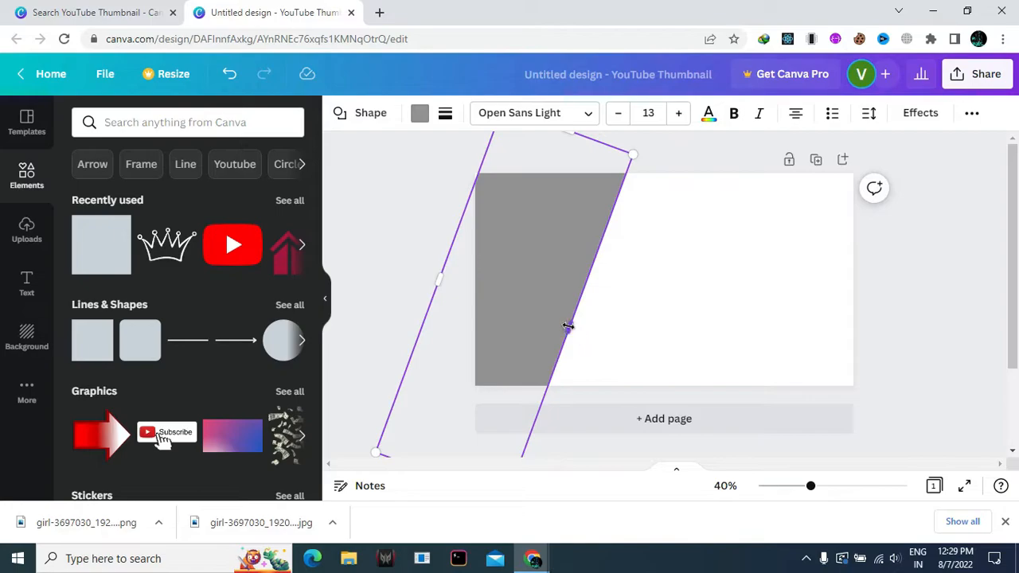
Widen and reposition the tilted grey shape so it covers slightly more than the left half of the page, and select the page background
{"action": "left_click_drag", "start_coordinate": [572, 326], "coordinate": [694, 371]}
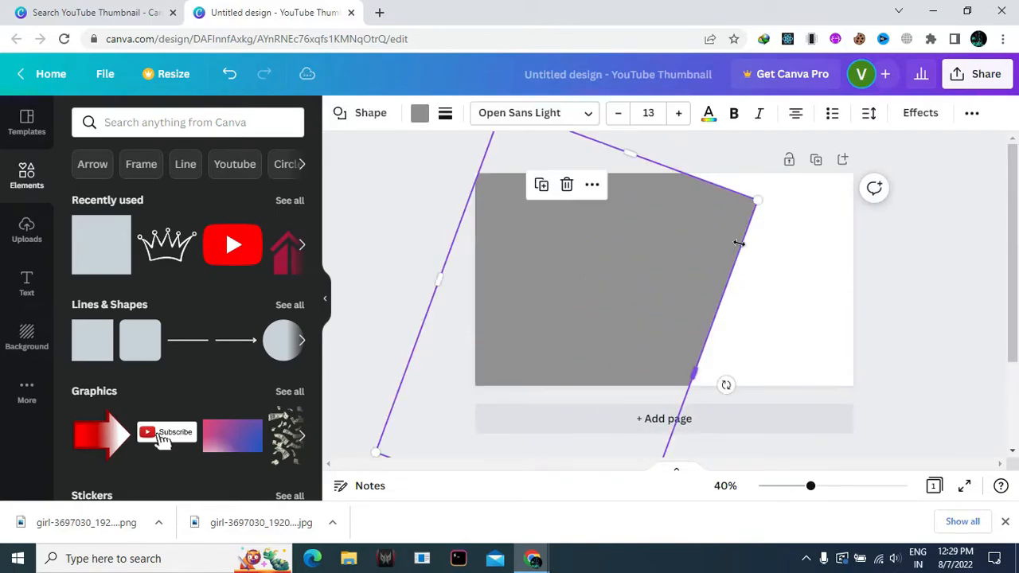
{"action": "left_click_drag", "start_coordinate": [637, 269], "coordinate": [641, 249]}
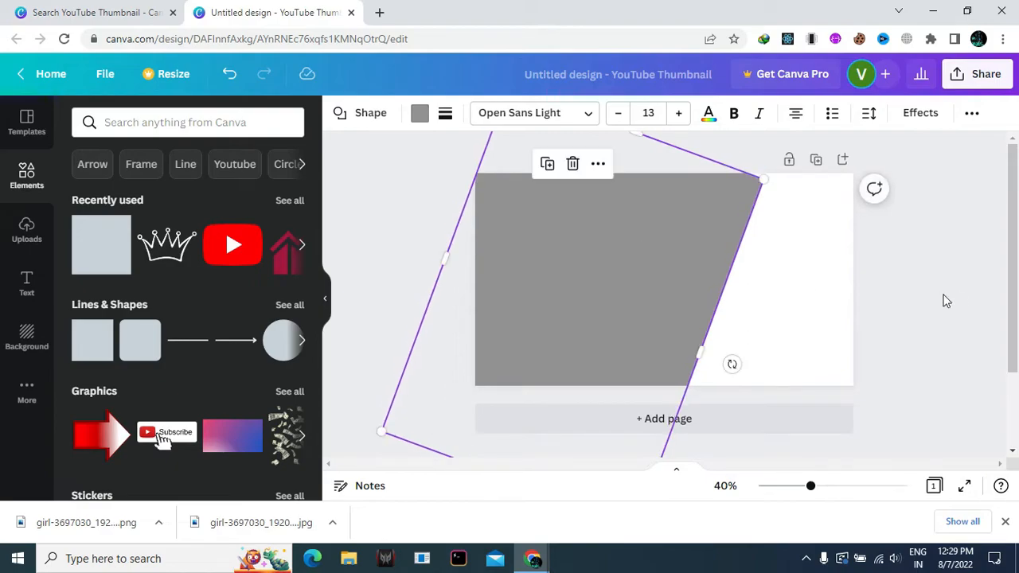
{"action": "left_click", "coordinate": [577, 322]}
{"action": "left_click_drag", "start_coordinate": [698, 352], "coordinate": [651, 341]}
{"action": "left_click", "coordinate": [903, 278]}
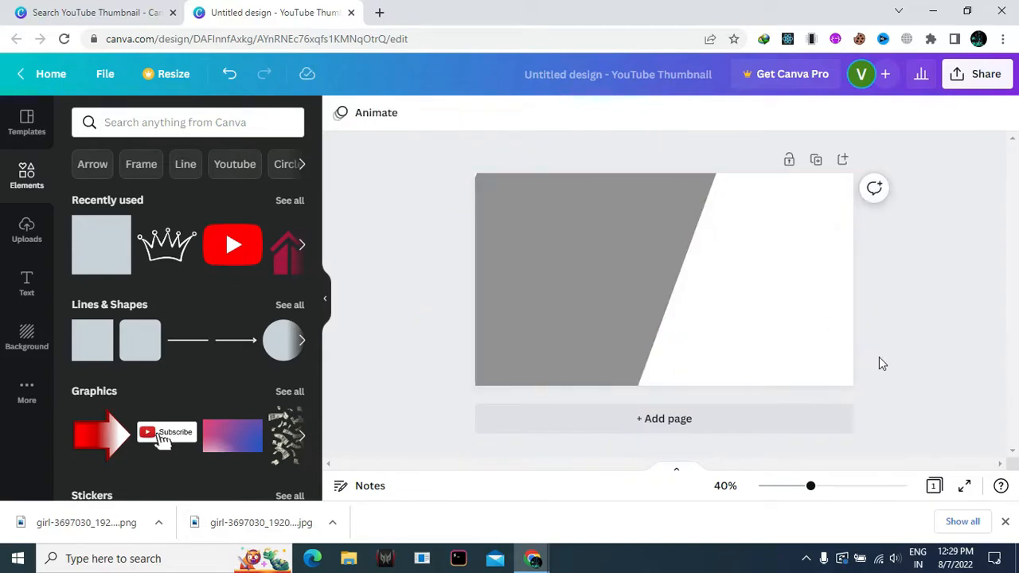
{"action": "left_click", "coordinate": [788, 355]}
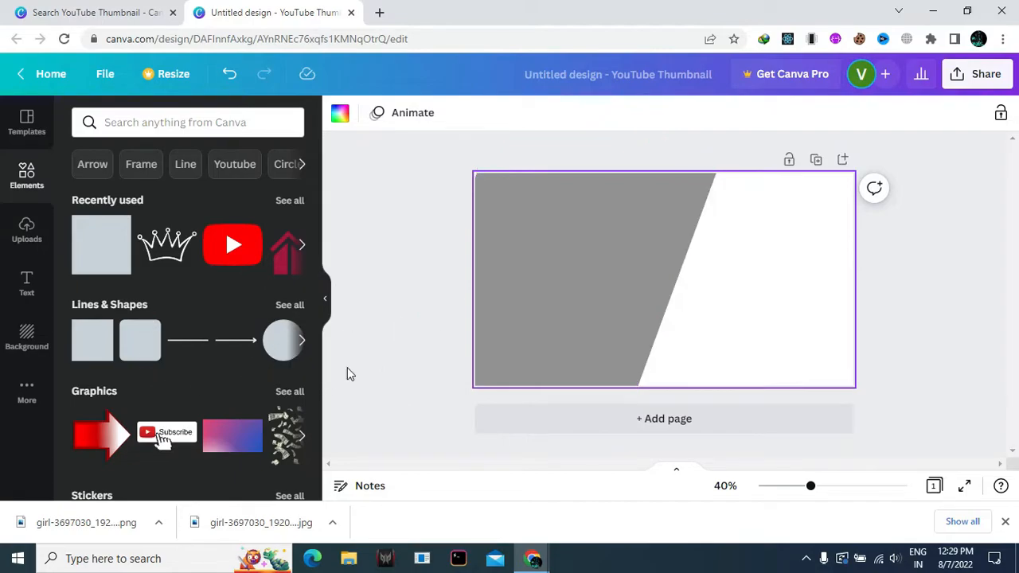
Add a heading text box and move it onto the tilted grey shape
{"action": "left_click", "coordinate": [28, 285]}
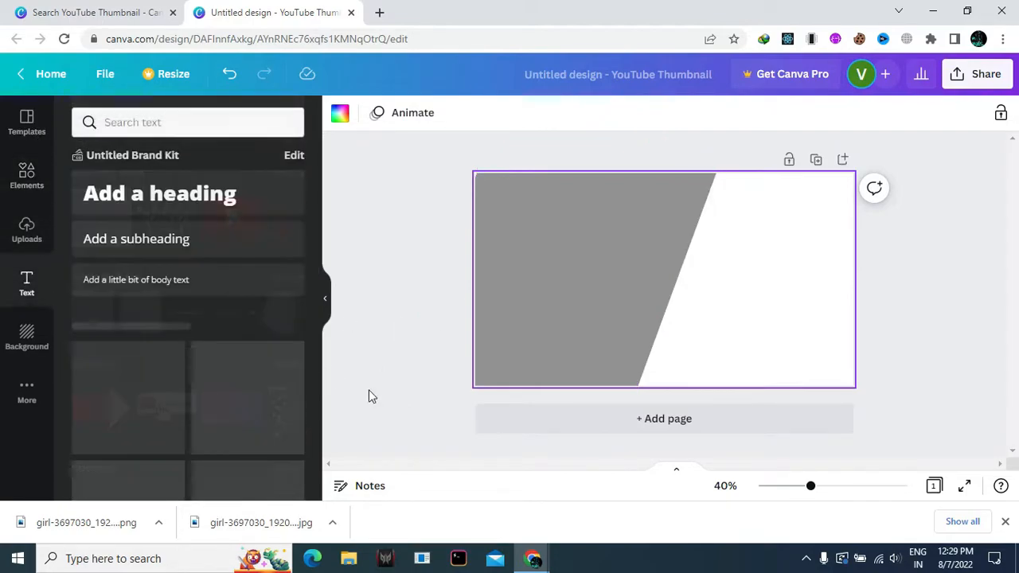
{"action": "left_click", "coordinate": [215, 216]}
{"action": "left_click", "coordinate": [640, 275]}
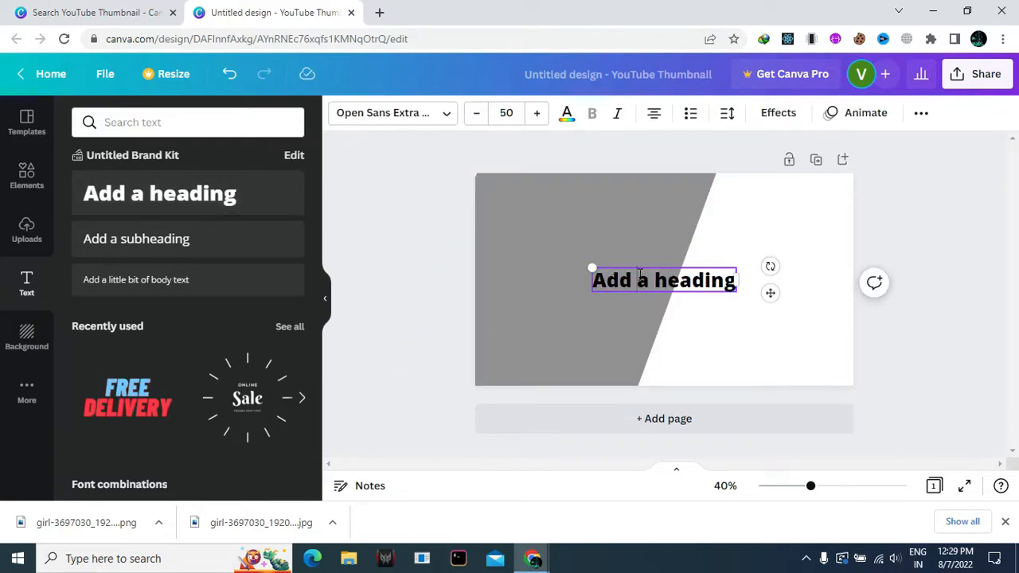
{"action": "left_click_drag", "start_coordinate": [773, 293], "coordinate": [676, 255]}
Replace the heading's placeholder text with "Earn 100$", "by" and "doing this" on three separate lines
{"action": "left_click", "coordinate": [574, 257]}
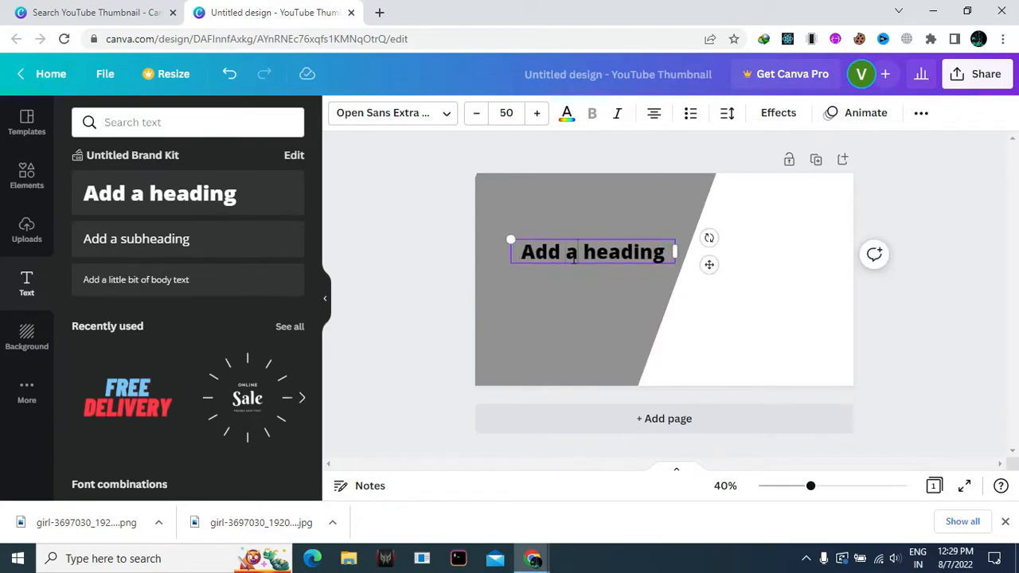
{"action": "key", "text": "ctrl+a"}
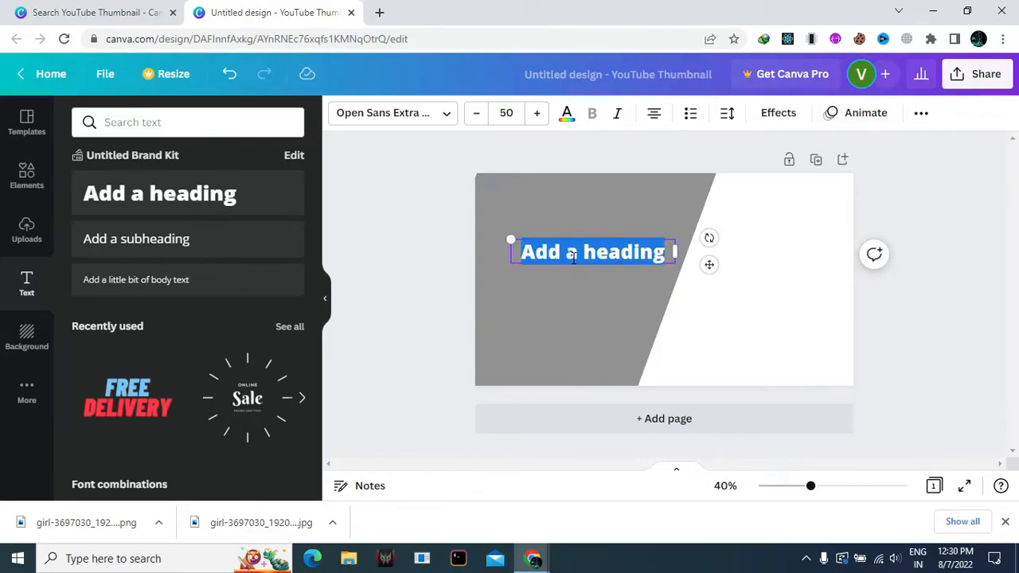
{"action": "key", "text": "BackSpace"}
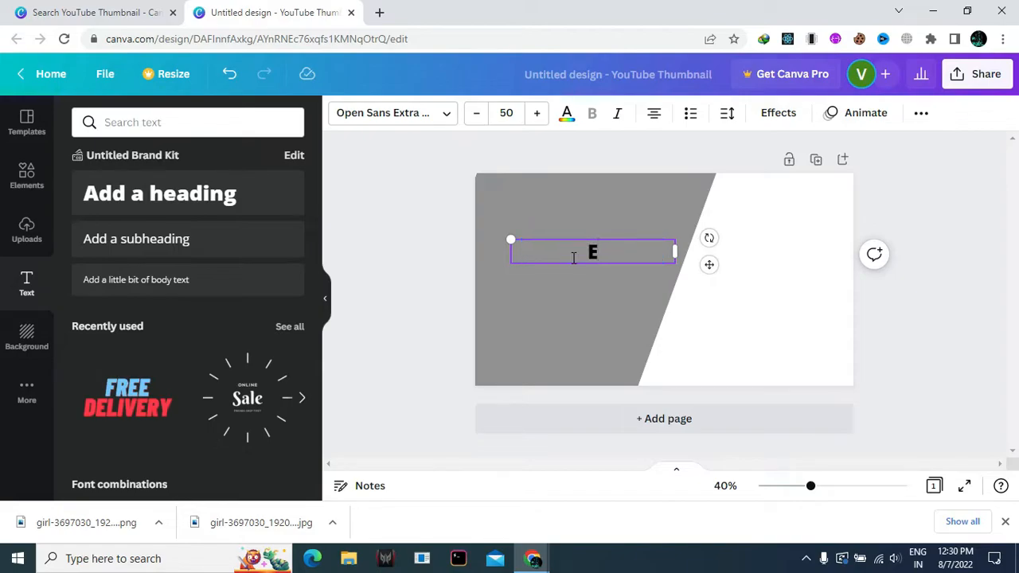
{"action": "type", "text": "Earn 100$"}
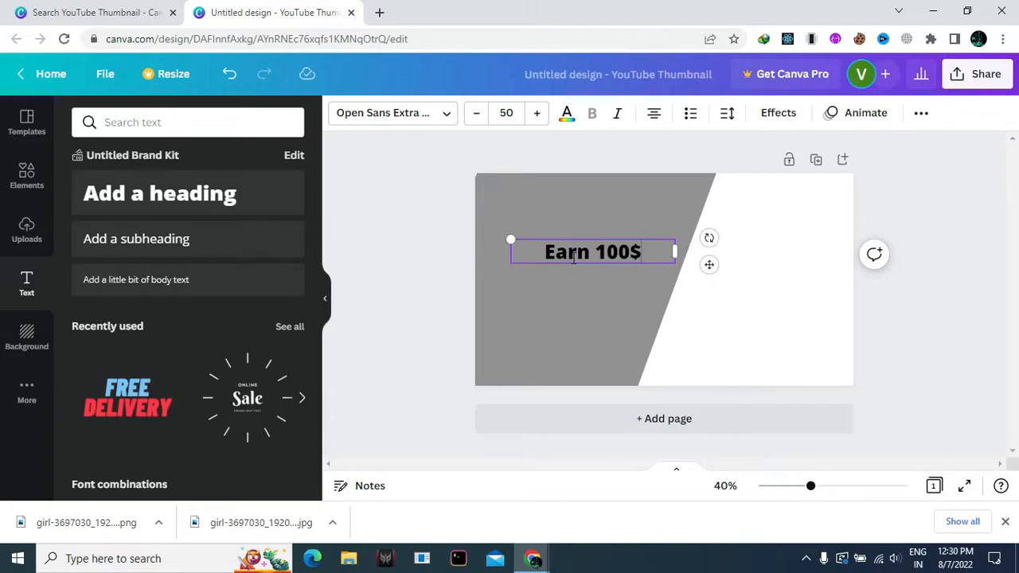
{"action": "key", "text": "Return"}
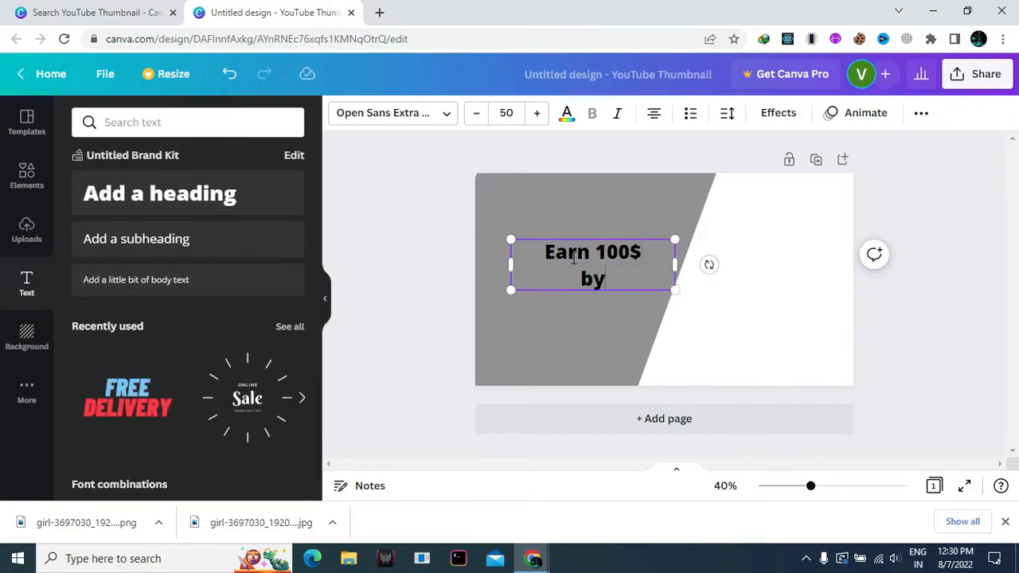
{"action": "type", "text": "by"}
{"action": "key", "text": "Return"}
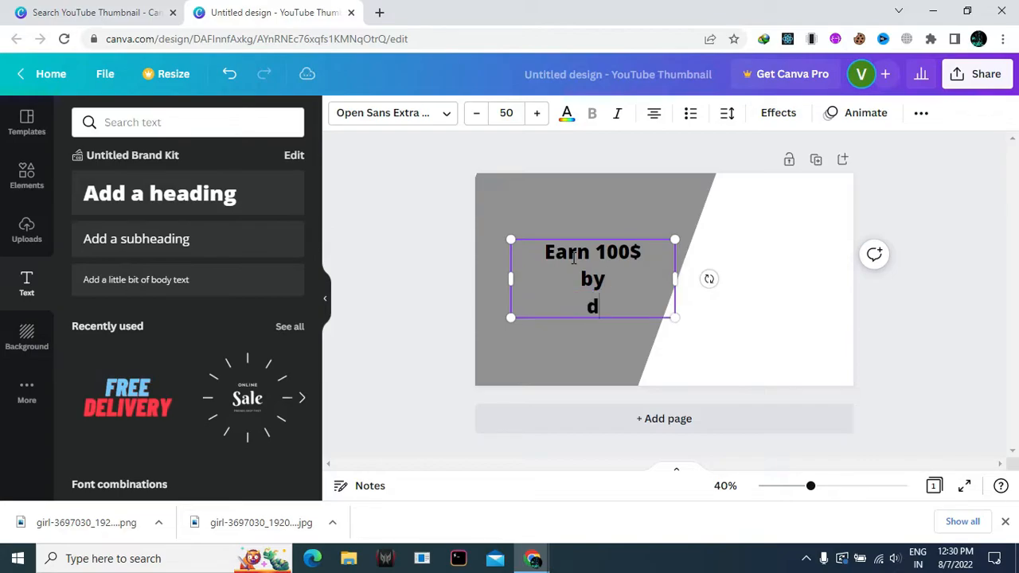
{"action": "type", "text": "doing this"}
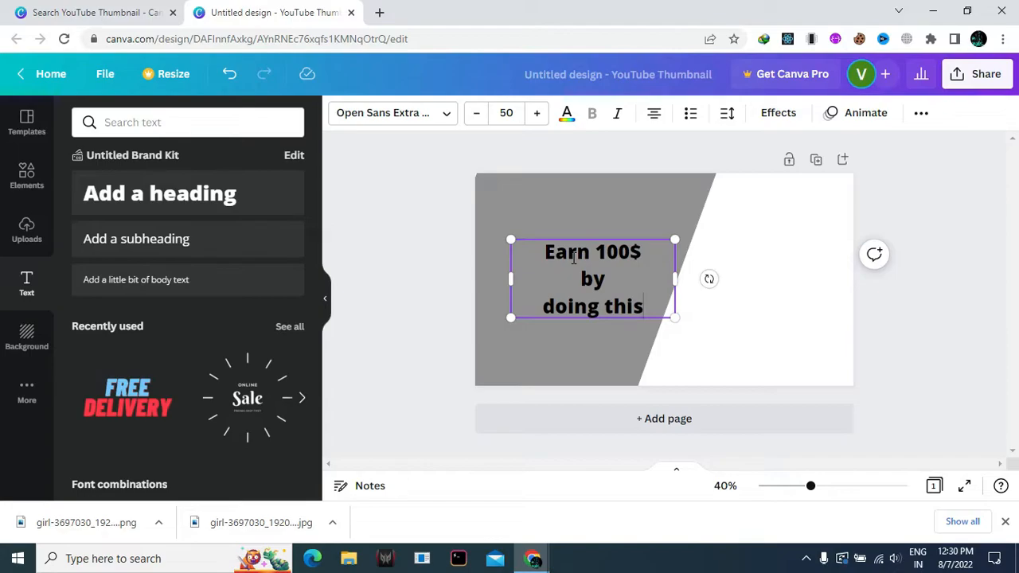
Set the font size of all three heading lines to 60
{"action": "left_click_drag", "start_coordinate": [643, 308], "coordinate": [532, 252]}
{"action": "double_click", "coordinate": [540, 116]}
{"action": "double_click", "coordinate": [540, 115]}
{"action": "double_click", "coordinate": [540, 116]}
{"action": "double_click", "coordinate": [540, 115]}
{"action": "left_click", "coordinate": [540, 116]}
{"action": "left_click", "coordinate": [539, 115]}
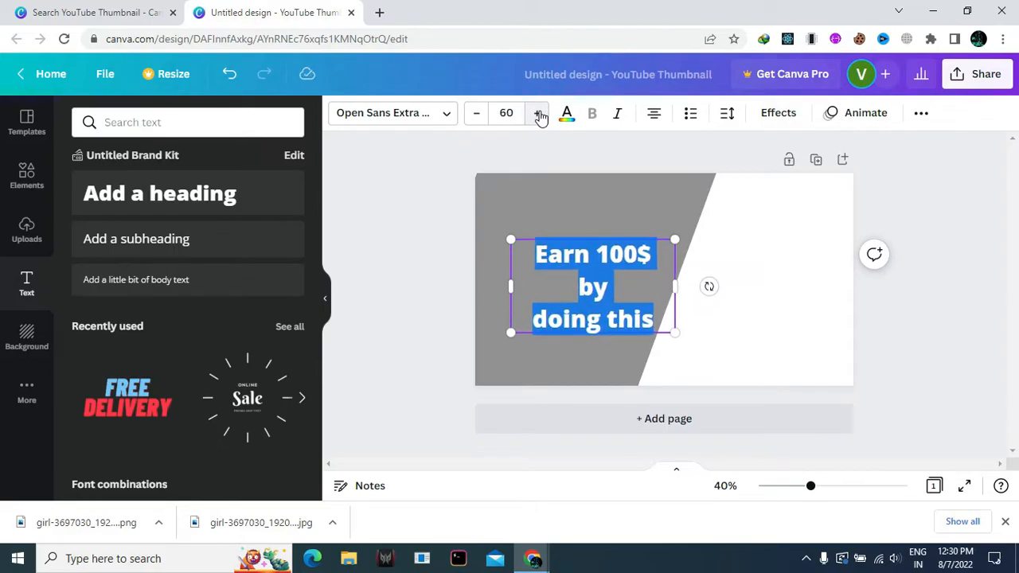
{"action": "left_click", "coordinate": [728, 225]}
Shift the heading slightly up and to the left within the grey shape and colour all its text white
{"action": "left_click", "coordinate": [600, 267]}
{"action": "left_click_drag", "start_coordinate": [599, 267], "coordinate": [580, 253]}
{"action": "triple_click", "coordinate": [573, 234]}
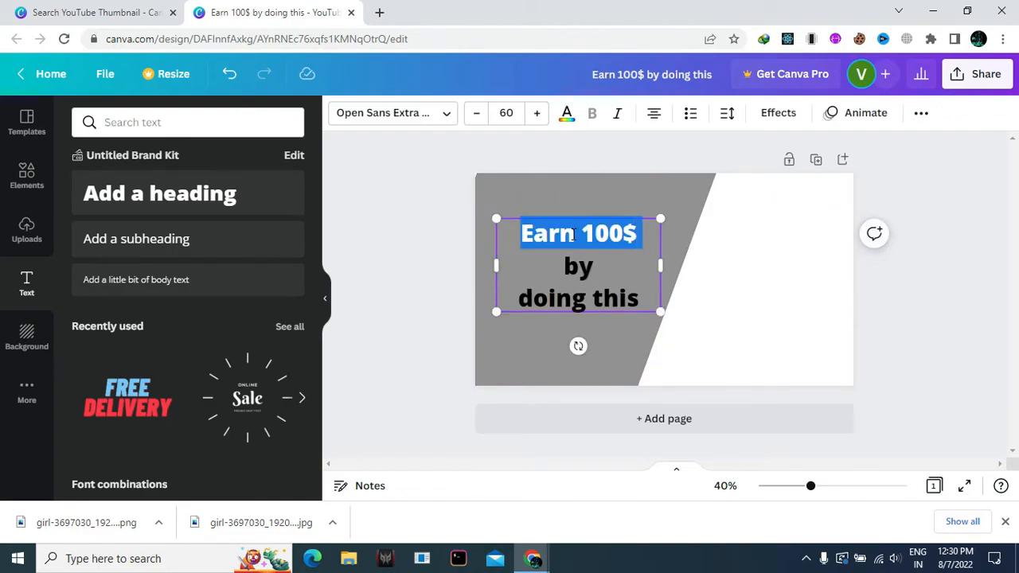
{"action": "left_click", "coordinate": [584, 294]}
{"action": "left_click_drag", "start_coordinate": [646, 300], "coordinate": [493, 222]}
{"action": "left_click", "coordinate": [566, 113]}
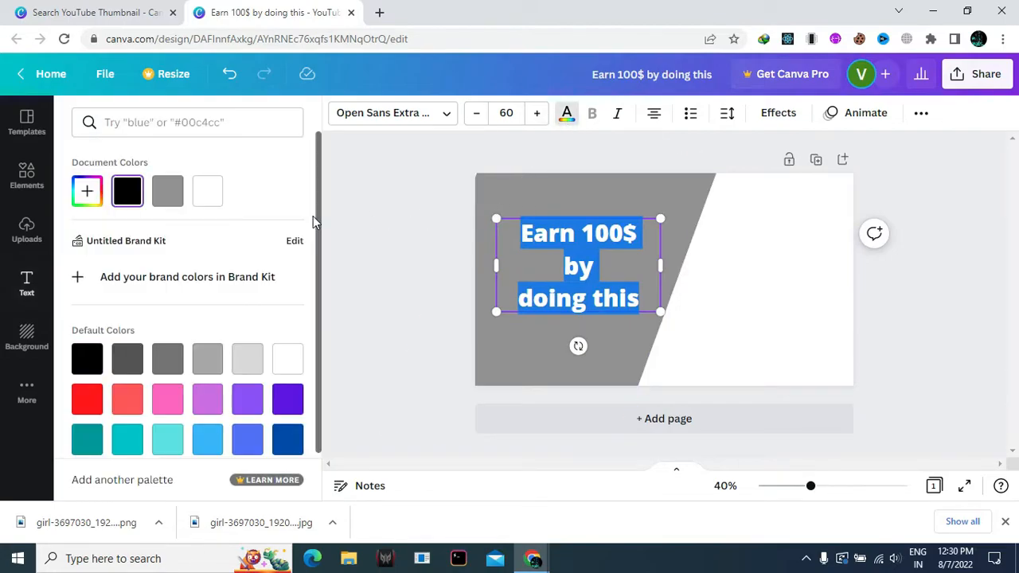
{"action": "left_click", "coordinate": [289, 362]}
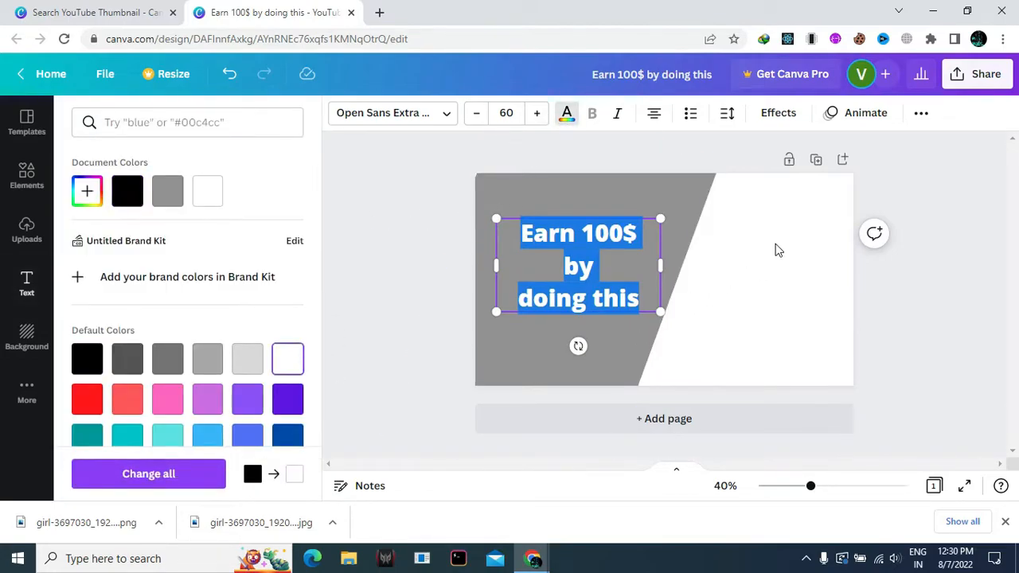
{"action": "key", "text": "Escape"}
Recolour the tilted grey shape behind the heading, trying yellow before settling on black
{"action": "left_click", "coordinate": [633, 186]}
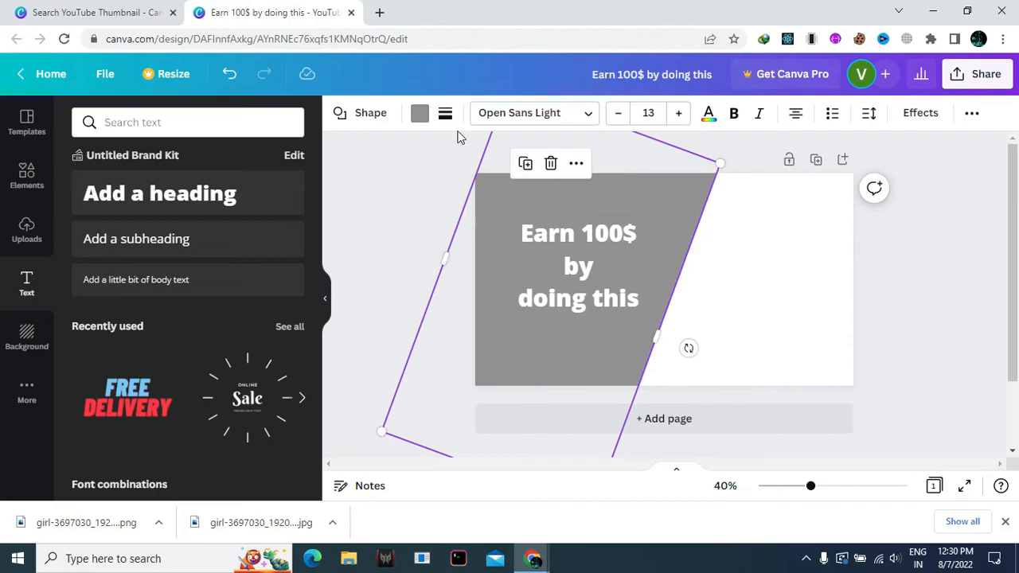
{"action": "left_click", "coordinate": [422, 118]}
{"action": "scroll", "coordinate": [128, 366], "scroll_direction": "down", "scroll_amount": 1}
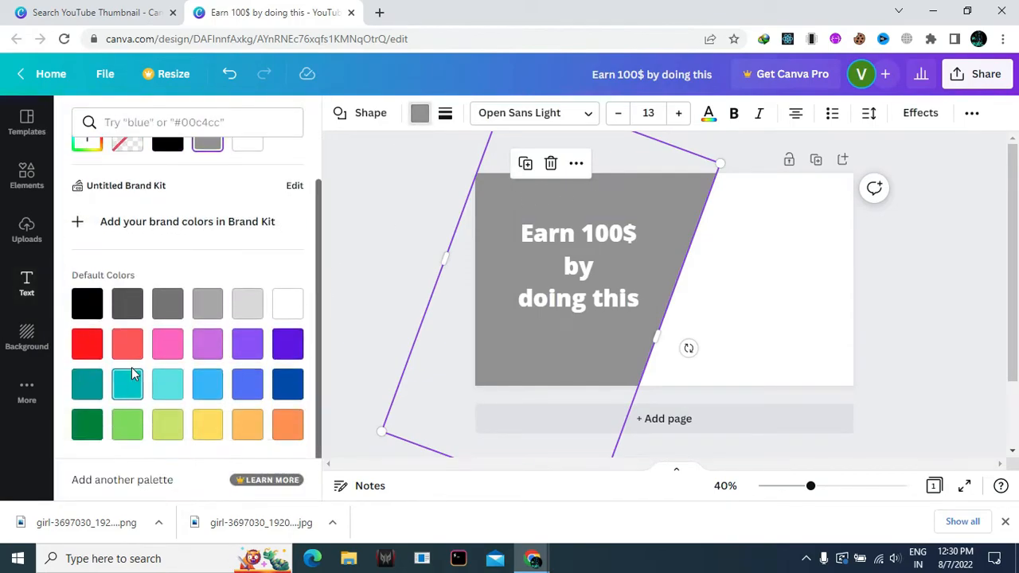
{"action": "left_click", "coordinate": [207, 428]}
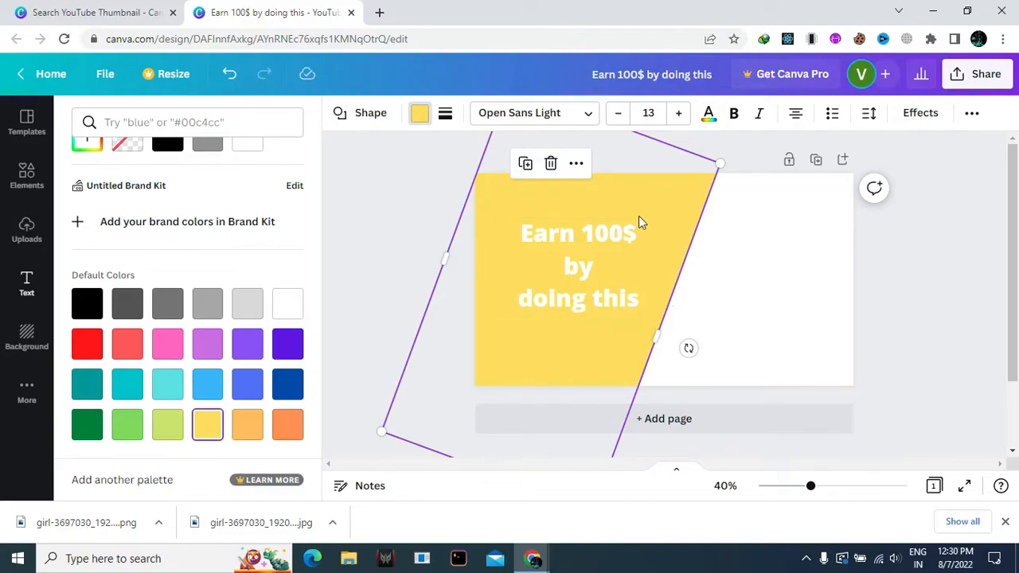
{"action": "left_click", "coordinate": [86, 307]}
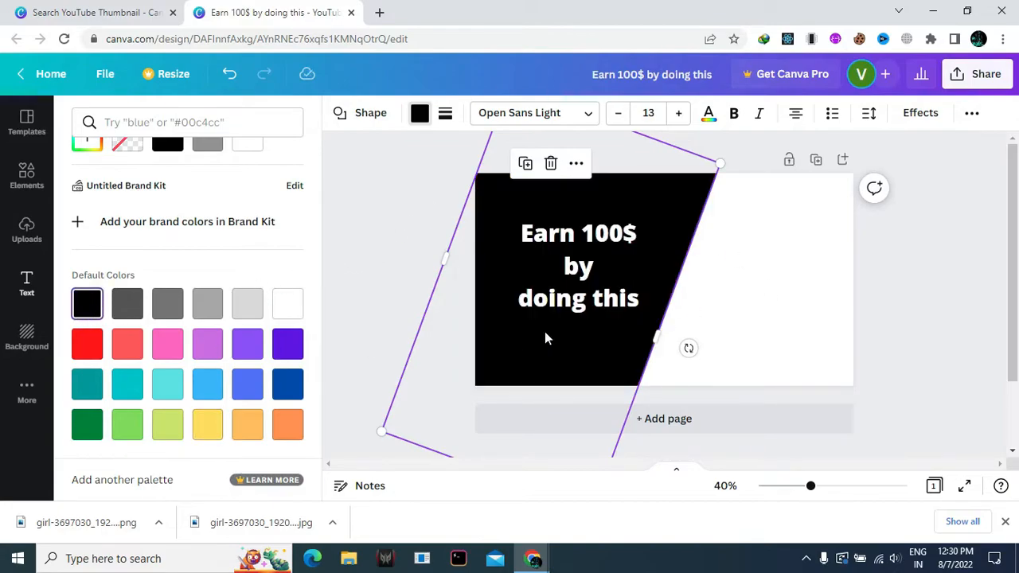
{"action": "left_click", "coordinate": [802, 229]}
Scale the heading text box up slightly, to a font size of about 61.3
{"action": "left_click", "coordinate": [612, 274]}
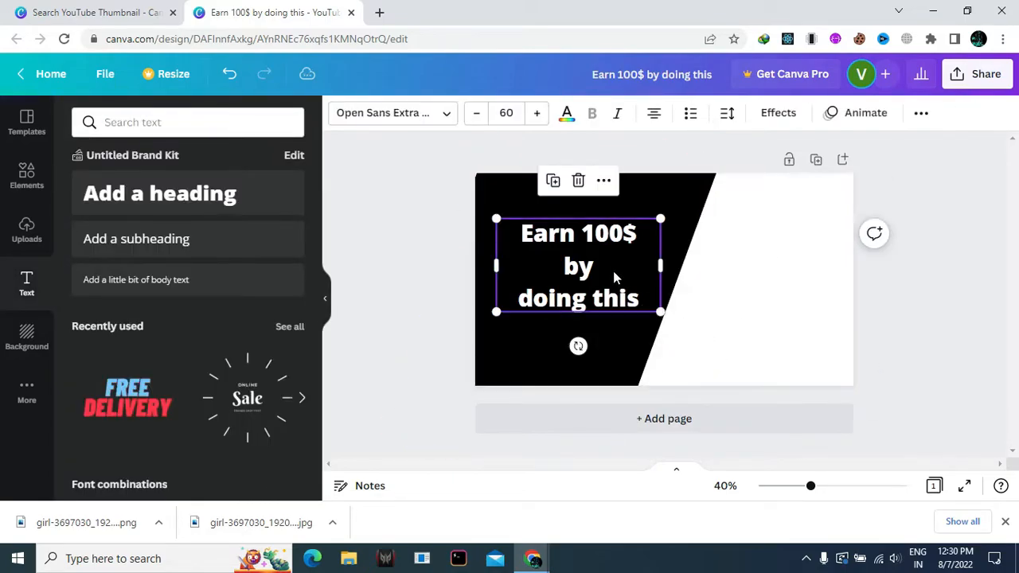
{"action": "mouse_move", "coordinate": [660, 311]}
{"action": "left_mouse_down"}
{"action": "mouse_move", "coordinate": [671, 314]}
{"action": "mouse_move", "coordinate": [663, 317]}
{"action": "left_mouse_up"}
{"action": "left_click", "coordinate": [709, 284]}
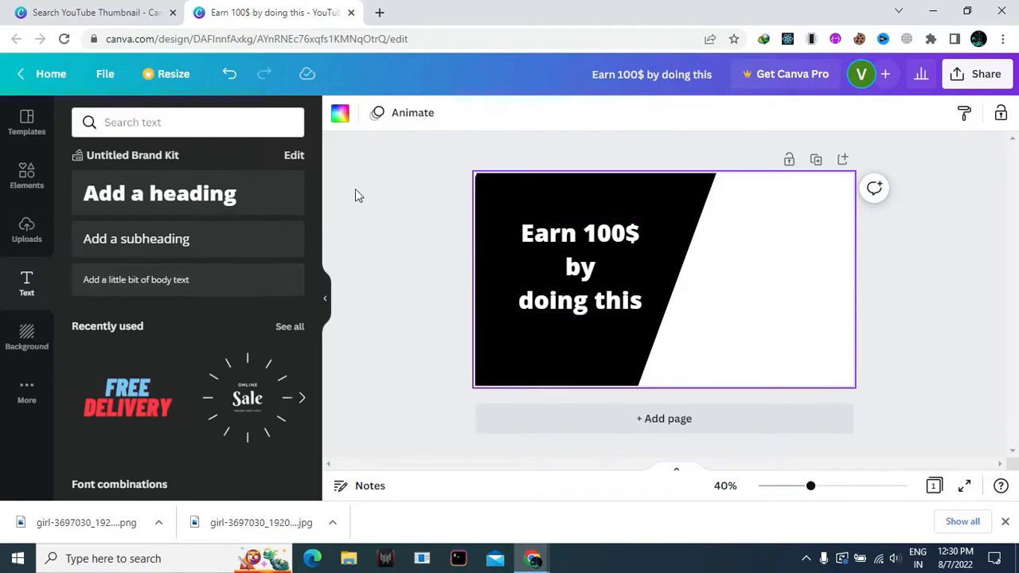
Search the elements for "money" and place the yellow dollar sign icon over the upper end of the black shape
{"action": "left_click", "coordinate": [27, 171]}
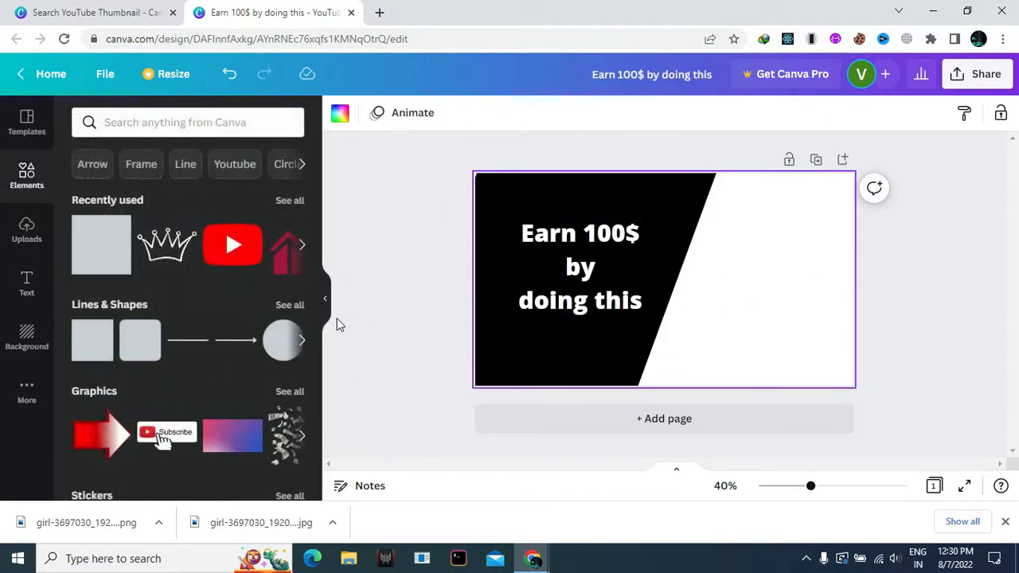
{"action": "left_click", "coordinate": [143, 112]}
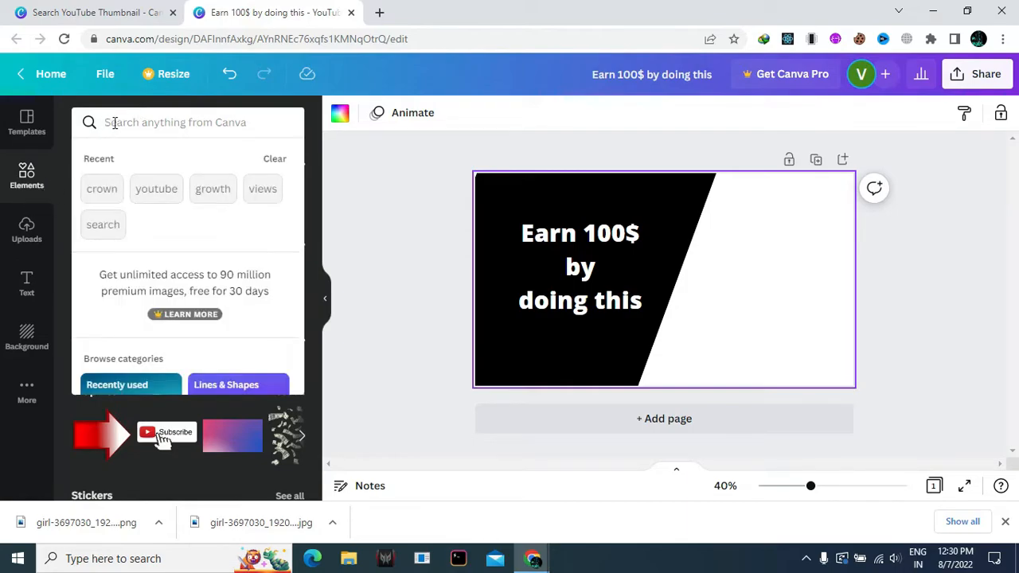
{"action": "type", "text": "money"}
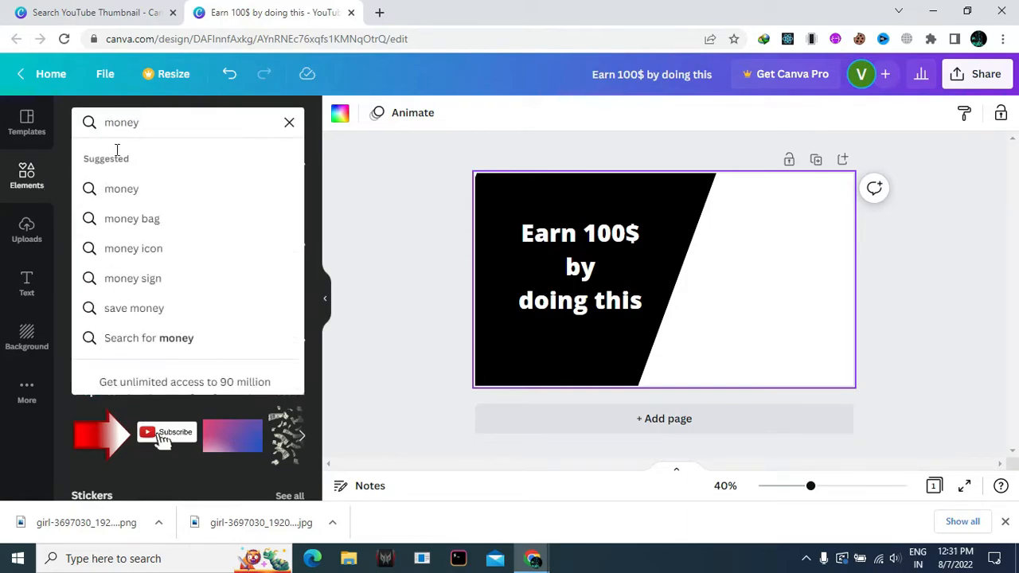
{"action": "left_click", "coordinate": [127, 180]}
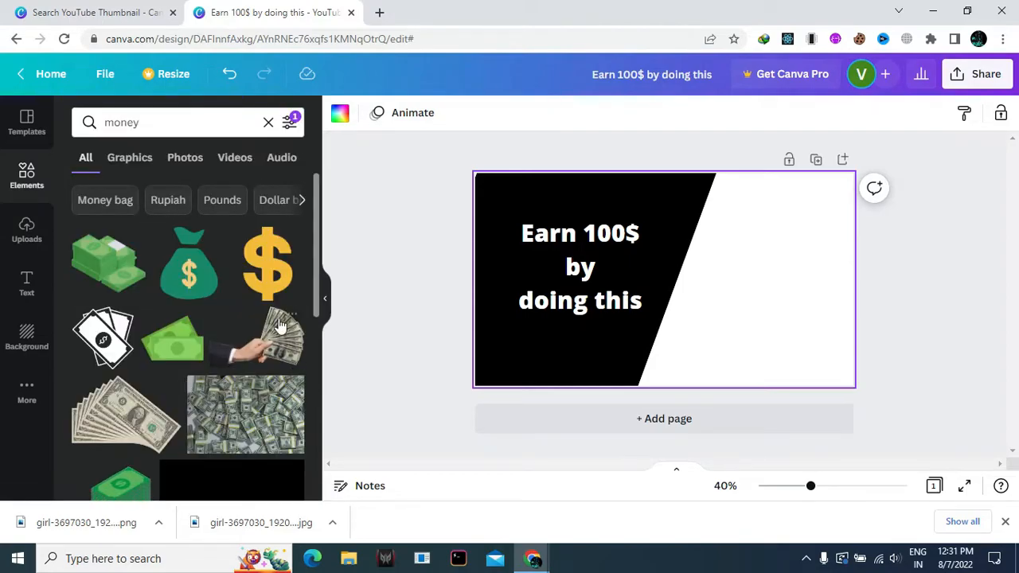
{"action": "scroll", "coordinate": [193, 314], "scroll_direction": "down", "scroll_amount": 2}
{"action": "scroll", "coordinate": [152, 386], "scroll_direction": "down", "scroll_amount": 2}
{"action": "scroll", "coordinate": [155, 384], "scroll_direction": "up", "scroll_amount": 4}
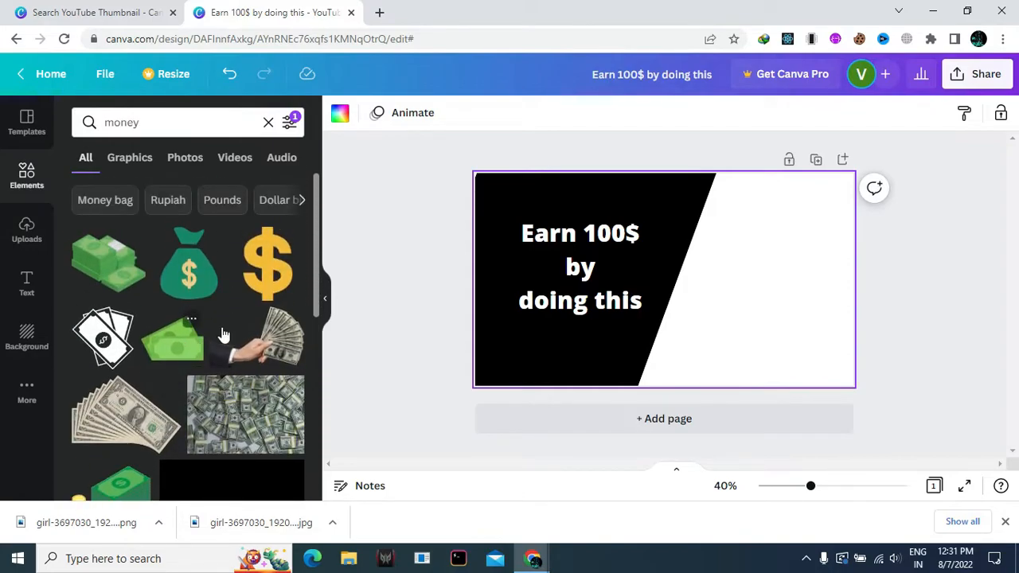
{"action": "left_click", "coordinate": [292, 238]}
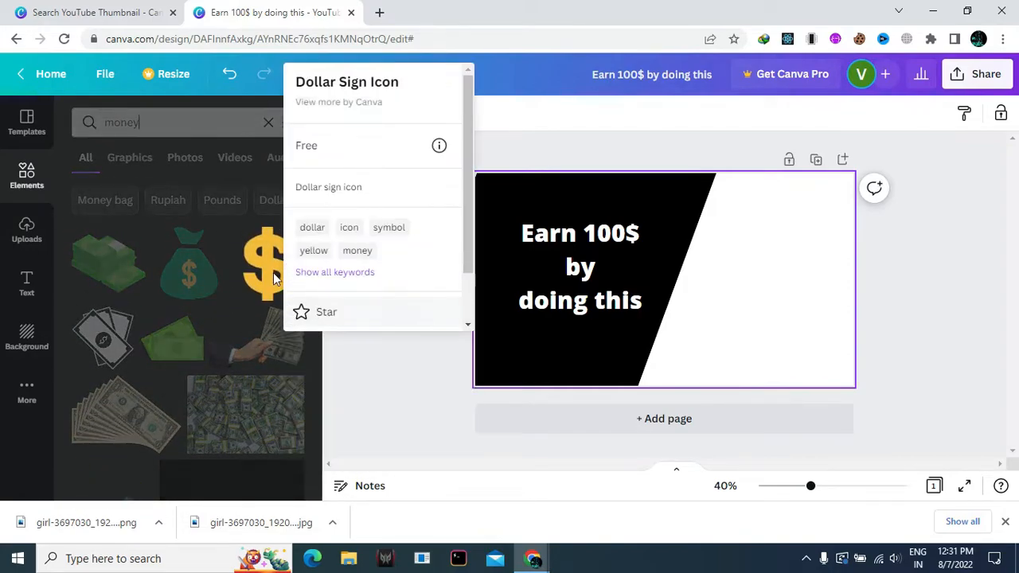
{"action": "left_click", "coordinate": [259, 265]}
{"action": "left_click_drag", "start_coordinate": [259, 264], "coordinate": [660, 218]}
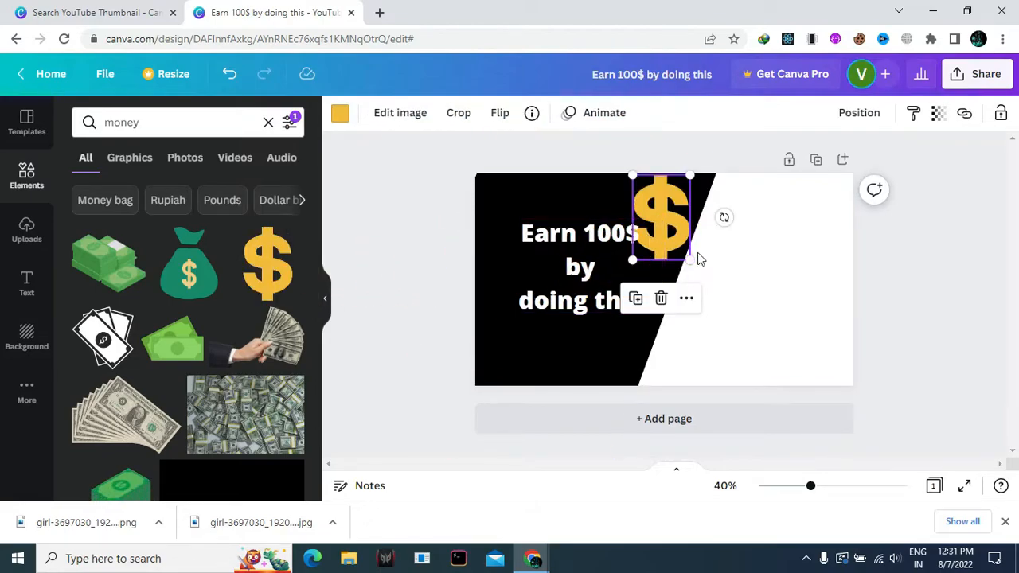
Shrink and tilt the dollar sign icon and position it beside the heading's "Earn 100$" line
{"action": "left_click_drag", "start_coordinate": [686, 259], "coordinate": [666, 236]}
{"action": "left_click_drag", "start_coordinate": [652, 201], "coordinate": [670, 215]}
{"action": "left_click", "coordinate": [796, 242]}
{"action": "left_click", "coordinate": [669, 223]}
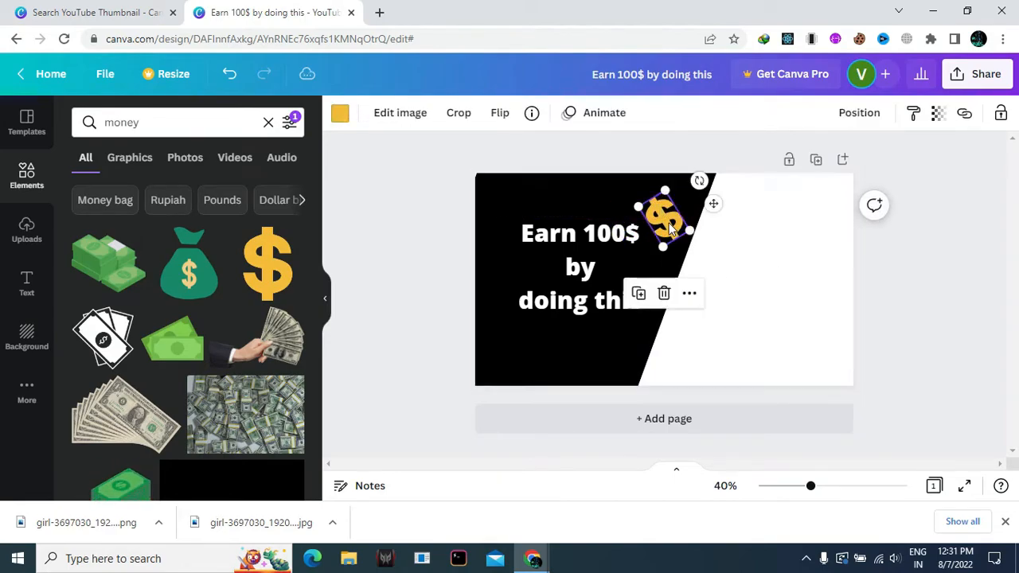
Delete the typed $ character from the heading's first line so that it reads "Earn 100"
{"action": "left_click", "coordinate": [629, 239]}
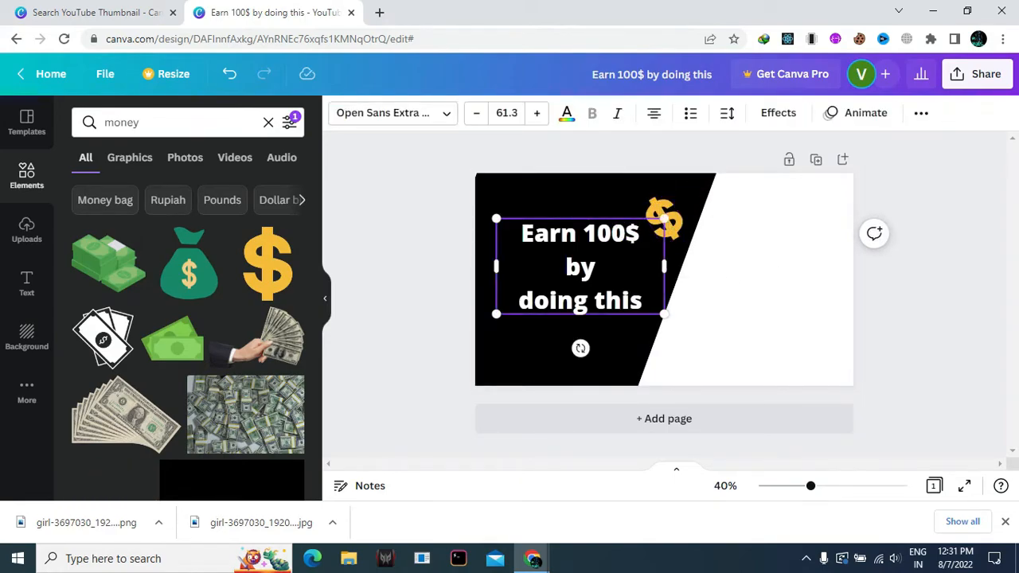
{"action": "key", "text": "BackSpace"}
{"action": "key", "text": "BackSpace"}
{"action": "left_click", "coordinate": [807, 271]}
Straighten and shrink the dollar sign icon to text height and align it directly after "Earn 100"
{"action": "left_click", "coordinate": [659, 225]}
{"action": "left_click", "coordinate": [684, 229]}
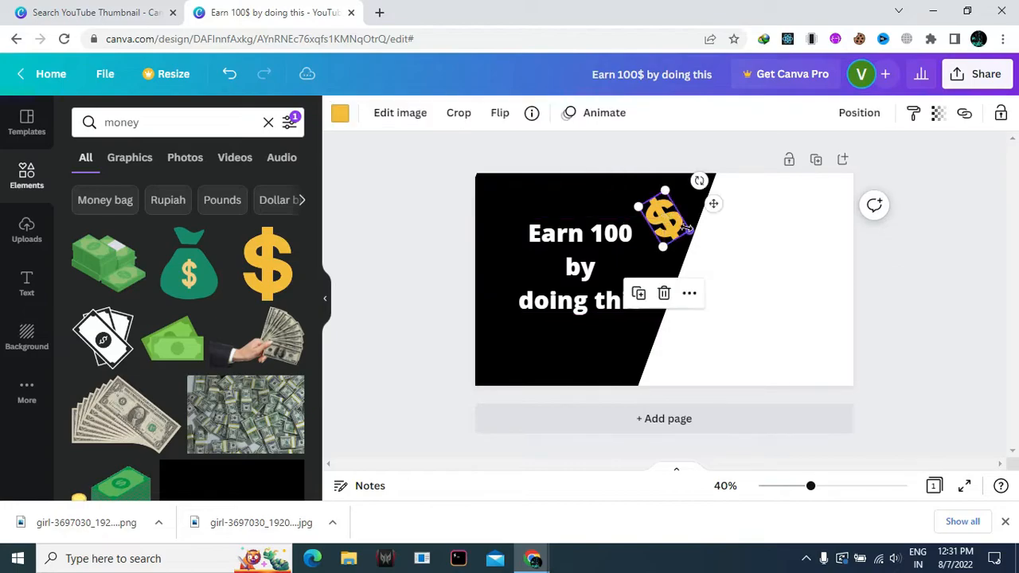
{"action": "left_click_drag", "start_coordinate": [700, 180], "coordinate": [660, 238]}
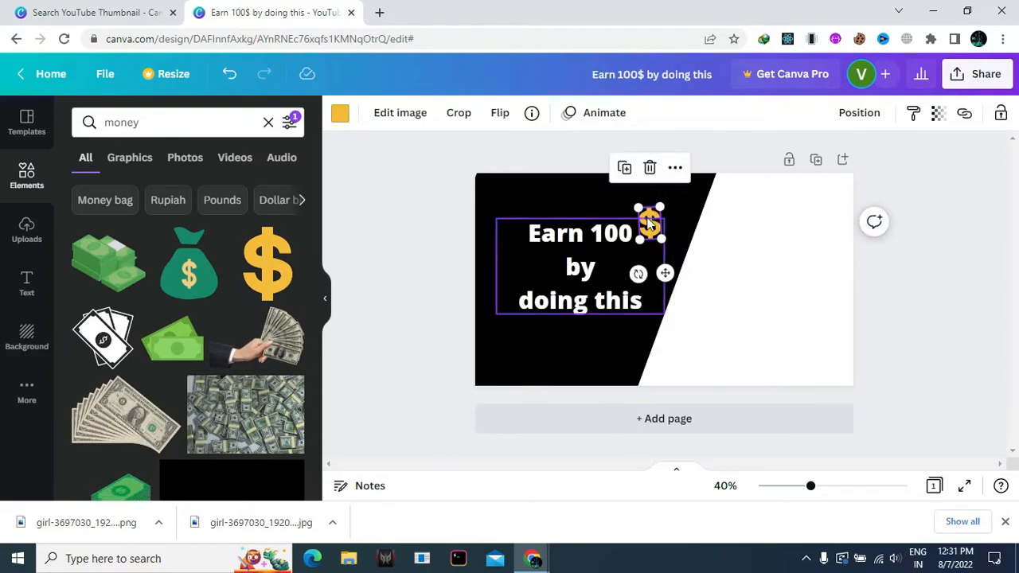
{"action": "left_click", "coordinate": [648, 253]}
{"action": "left_click", "coordinate": [806, 228]}
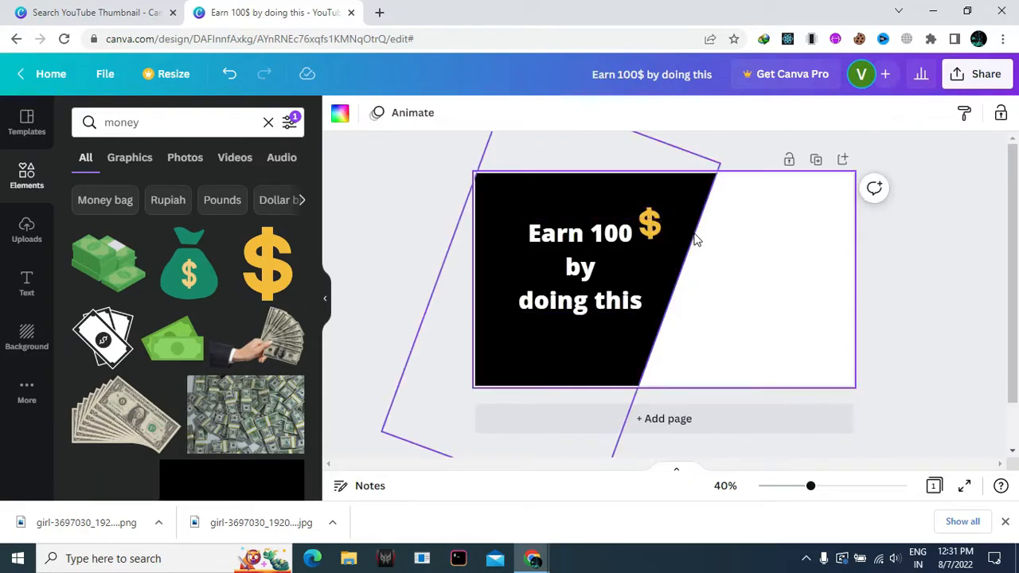
{"action": "left_click", "coordinate": [651, 223]}
{"action": "mouse_move", "coordinate": [650, 223]}
{"action": "left_mouse_down"}
{"action": "mouse_move", "coordinate": [655, 231]}
{"action": "mouse_move", "coordinate": [647, 227]}
{"action": "left_mouse_up"}
{"action": "left_click", "coordinate": [814, 366]}
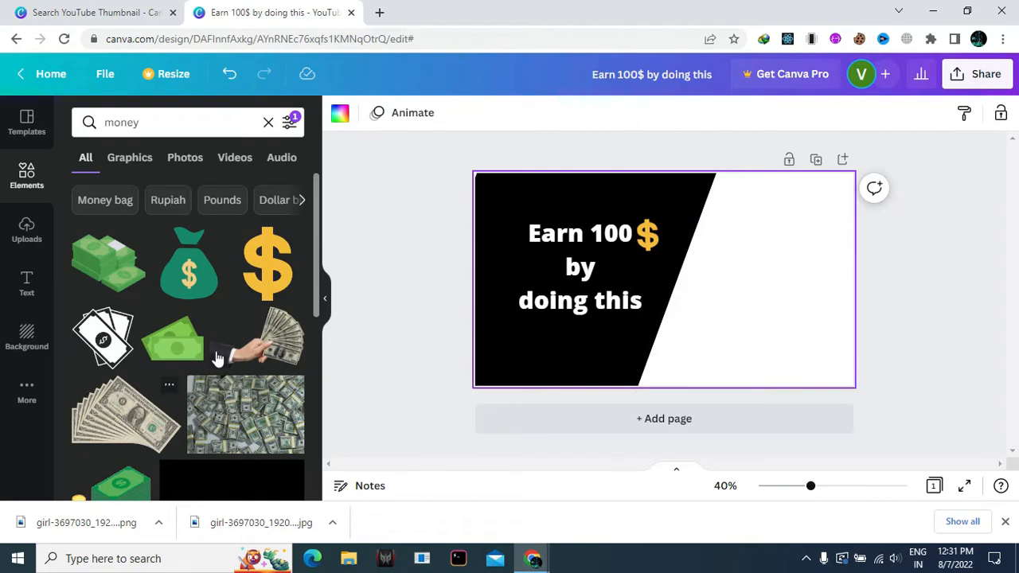
Add the green cash stack graphic from the money results and place it in the thumbnail's lower-left corner, below the heading
{"action": "scroll", "coordinate": [127, 366], "scroll_direction": "down", "scroll_amount": 2}
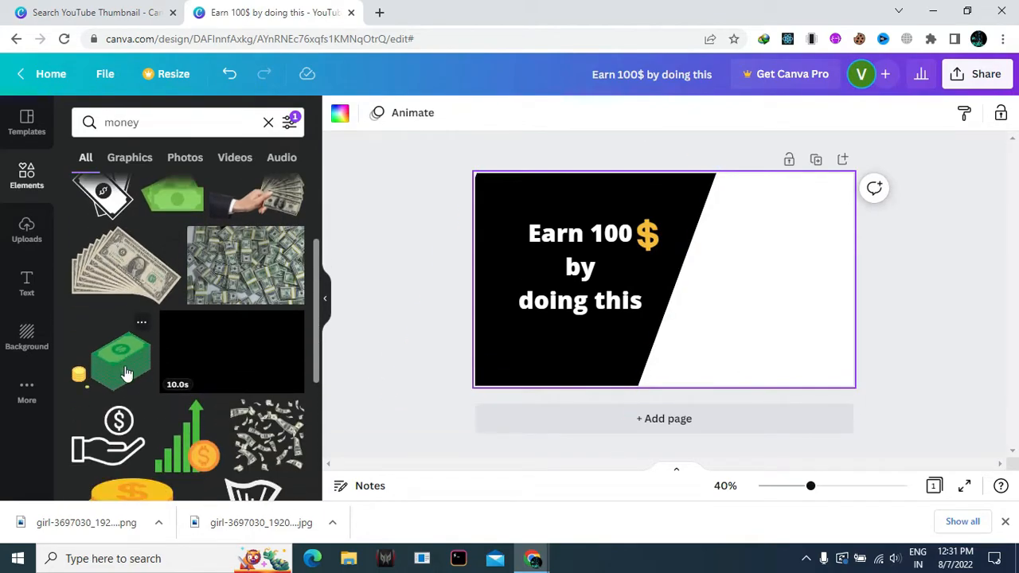
{"action": "scroll", "coordinate": [127, 370], "scroll_direction": "down", "scroll_amount": 3}
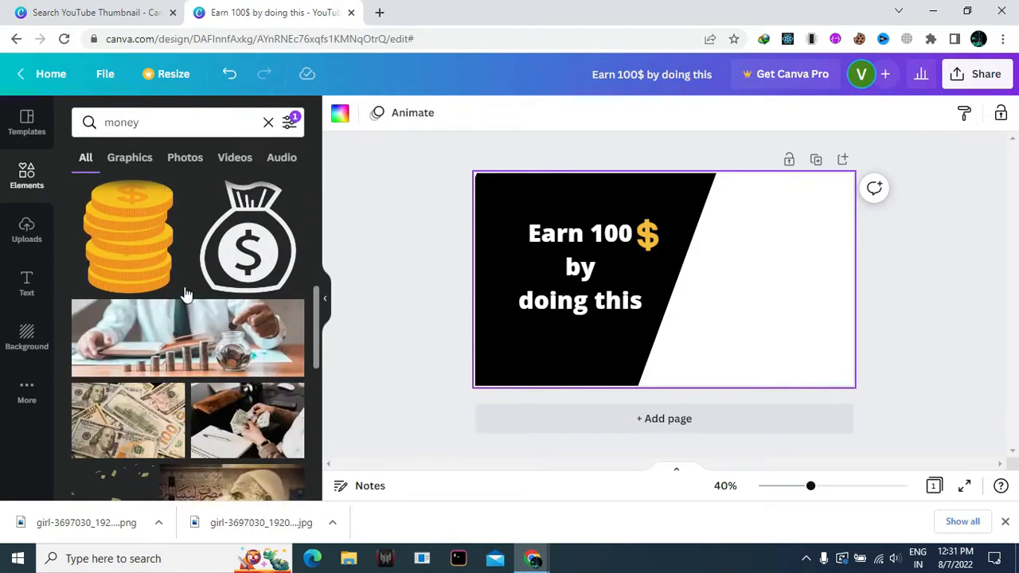
{"action": "scroll", "coordinate": [185, 294], "scroll_direction": "up", "scroll_amount": 2}
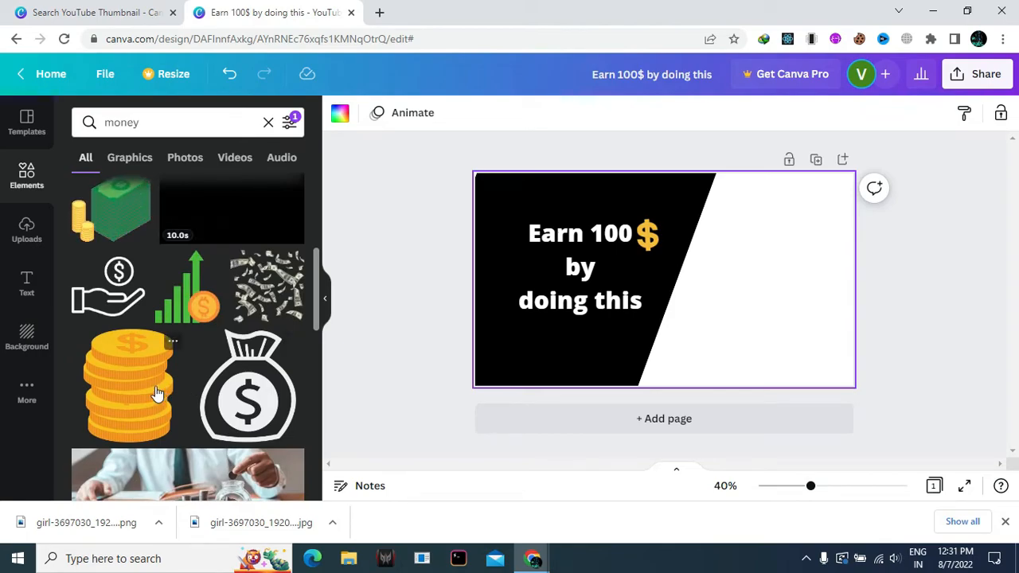
{"action": "scroll", "coordinate": [183, 398], "scroll_direction": "up", "scroll_amount": 4}
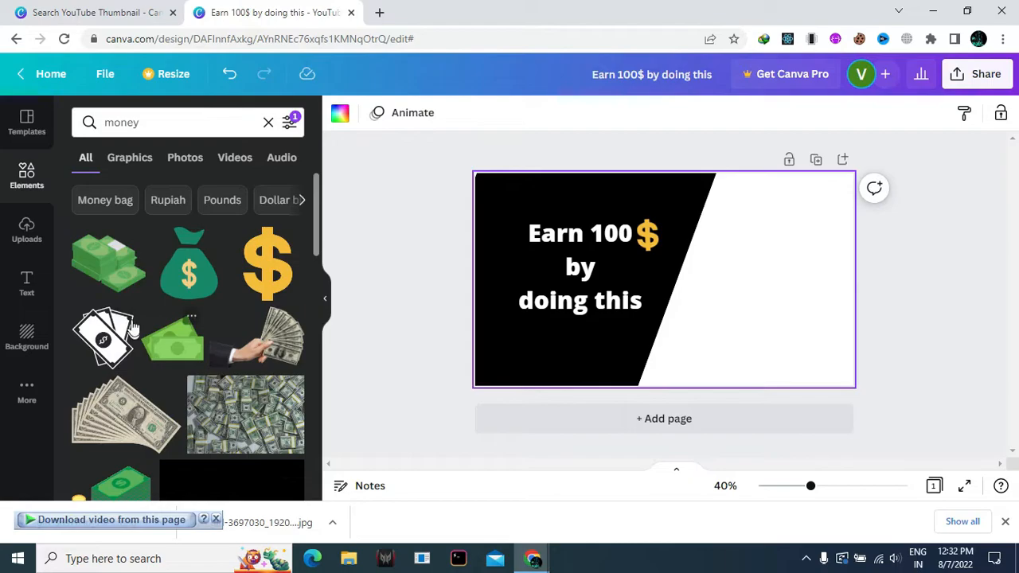
{"action": "left_click", "coordinate": [116, 276]}
{"action": "left_click_drag", "start_coordinate": [661, 285], "coordinate": [603, 310]}
{"action": "key", "text": "ctrl+z"}
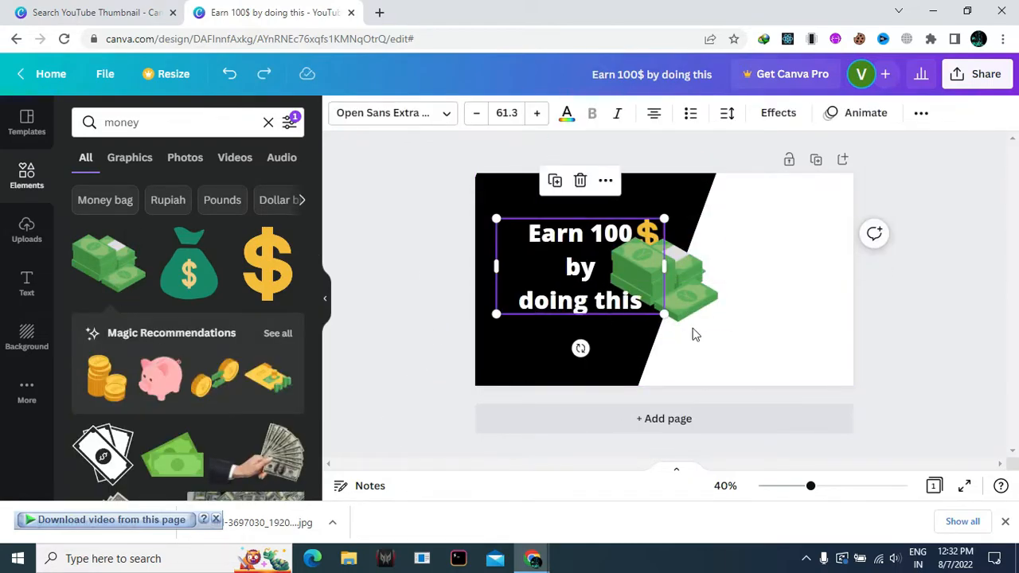
{"action": "left_click", "coordinate": [664, 358]}
{"action": "left_click_drag", "start_coordinate": [663, 357], "coordinate": [568, 378]}
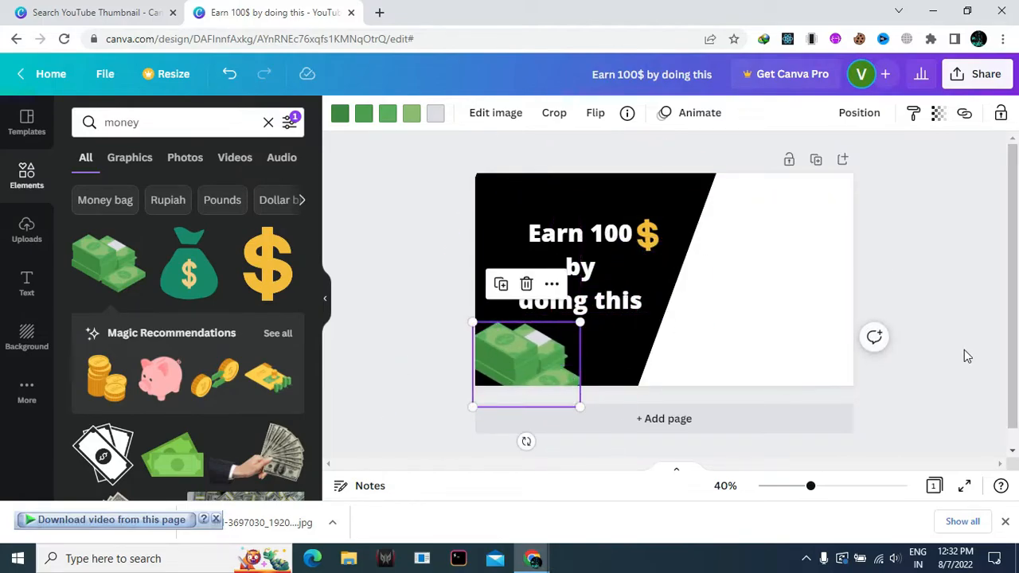
{"action": "left_click", "coordinate": [941, 325]}
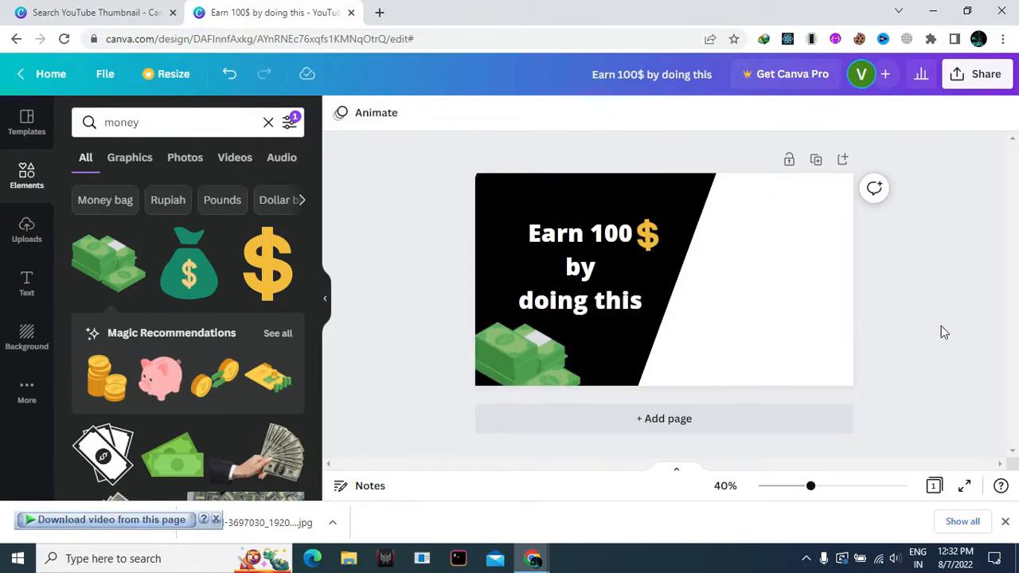
Upload the background-removed photo girl-3697030_1920__2_-removebg-preview.png from the Downloads folder
{"action": "left_click", "coordinate": [27, 230]}
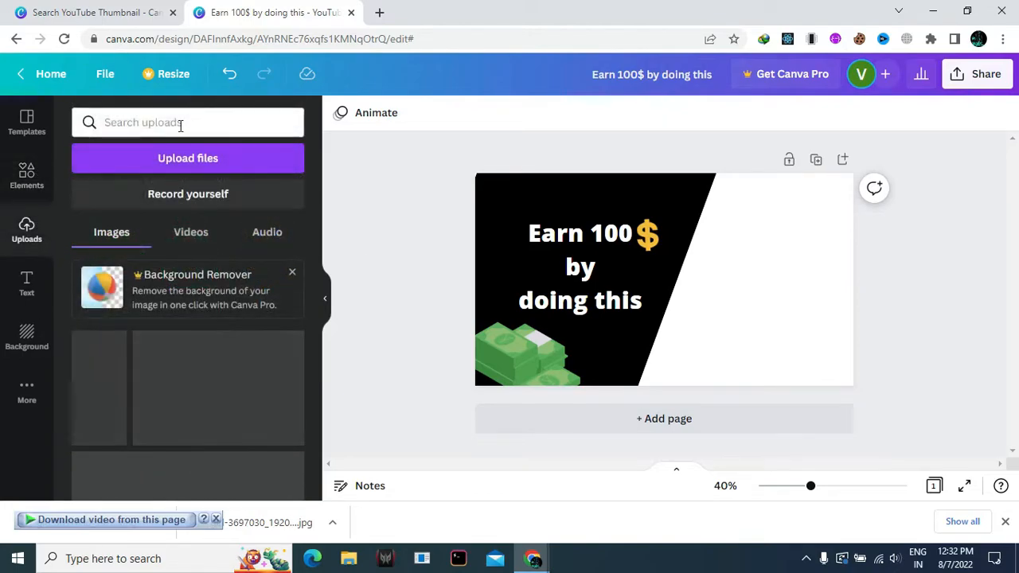
{"action": "left_click", "coordinate": [188, 171]}
{"action": "left_click", "coordinate": [186, 164]}
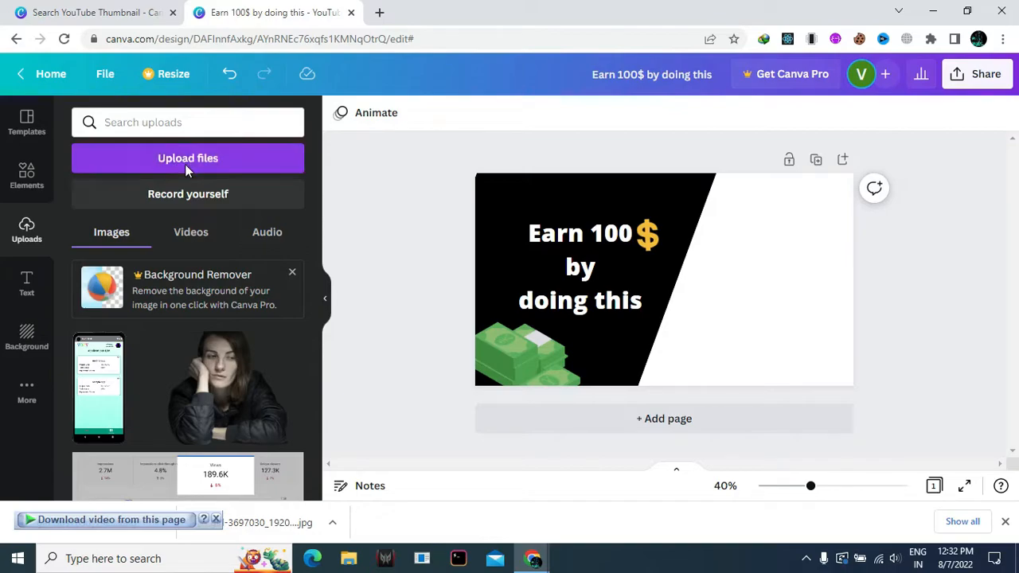
{"action": "left_click", "coordinate": [386, 285]}
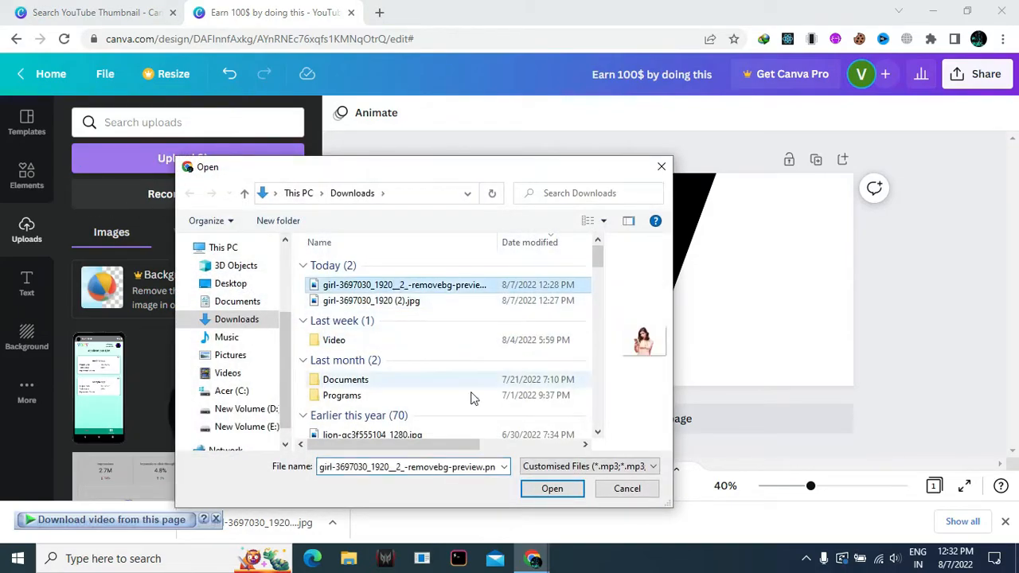
{"action": "left_click", "coordinate": [558, 490]}
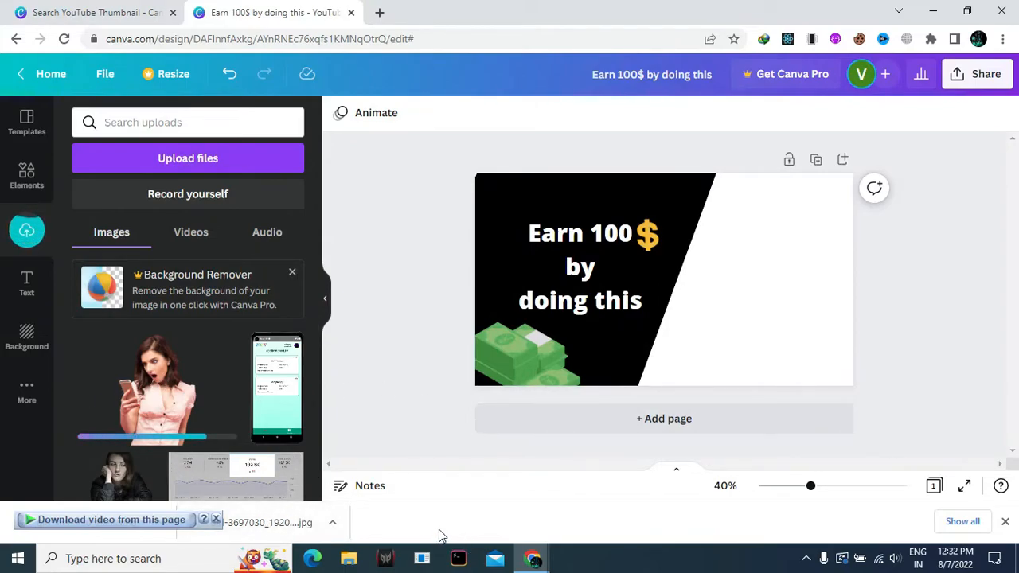
Add the uploaded photo of the surprised woman, enlarge it and position it over the white area beside the black shape
{"action": "left_click", "coordinate": [163, 402]}
{"action": "left_click_drag", "start_coordinate": [701, 316], "coordinate": [765, 308]}
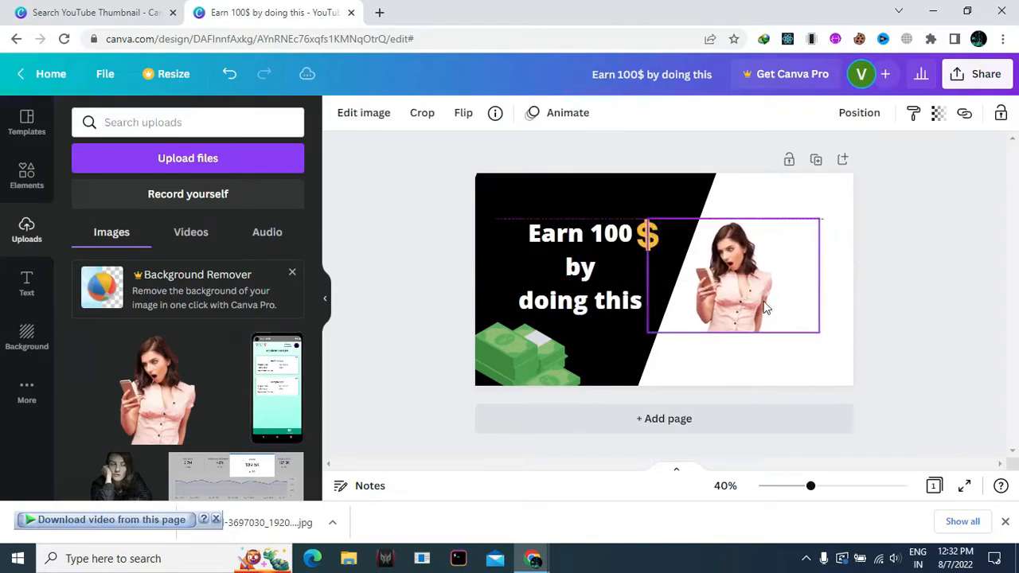
{"action": "left_click_drag", "start_coordinate": [819, 332], "coordinate": [948, 419]}
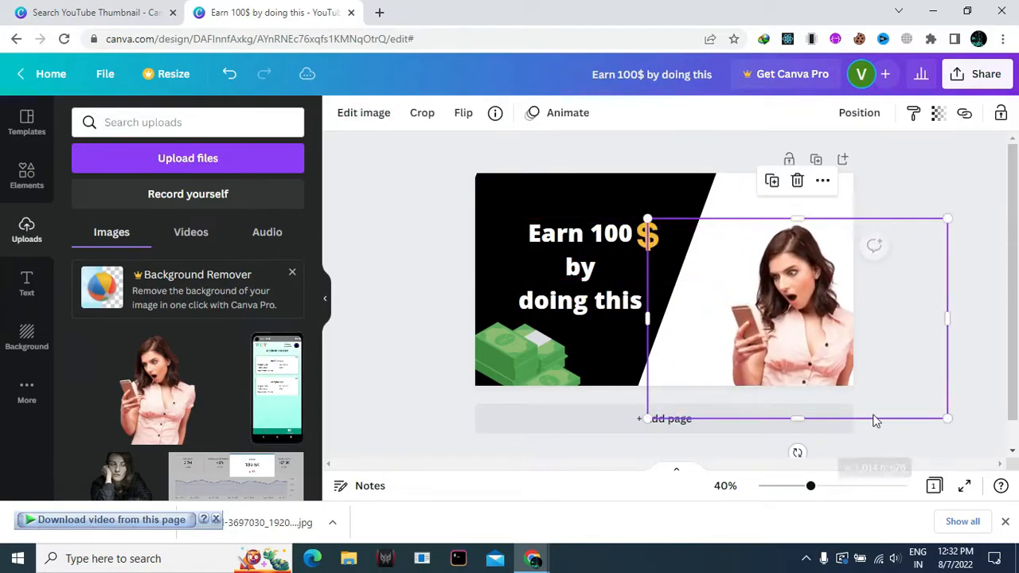
{"action": "left_click_drag", "start_coordinate": [798, 345], "coordinate": [774, 329]}
{"action": "left_click", "coordinate": [973, 251]}
Try light green, yellow, pink, turquoise and bright green as the page's background colour
{"action": "left_click", "coordinate": [786, 183]}
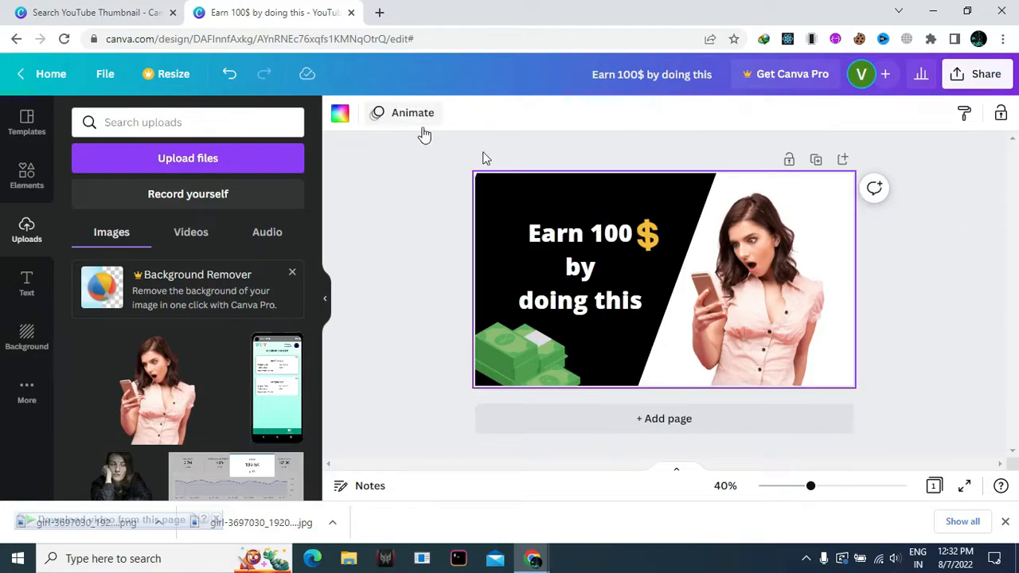
{"action": "left_click", "coordinate": [336, 116]}
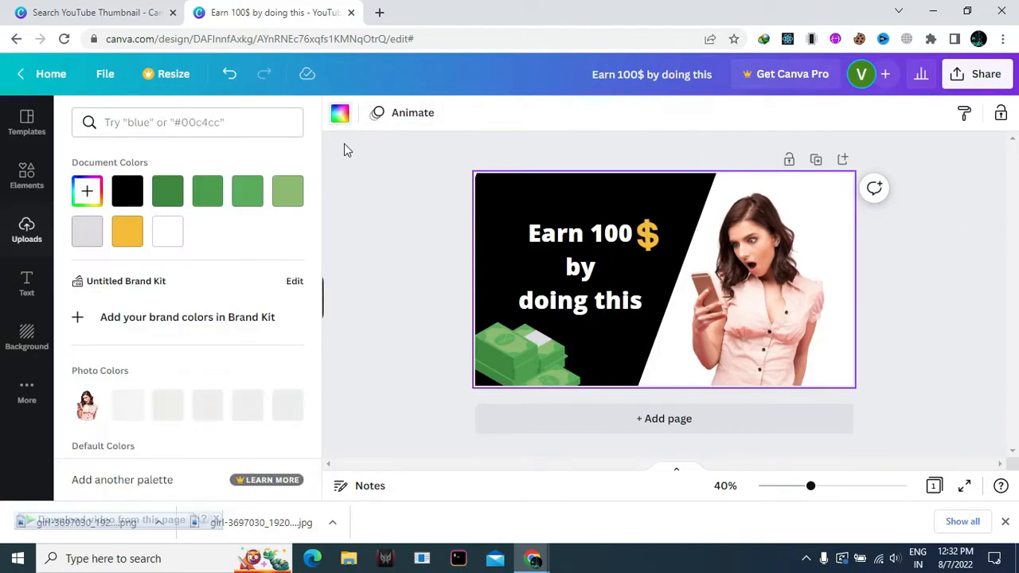
{"action": "left_click", "coordinate": [277, 189]}
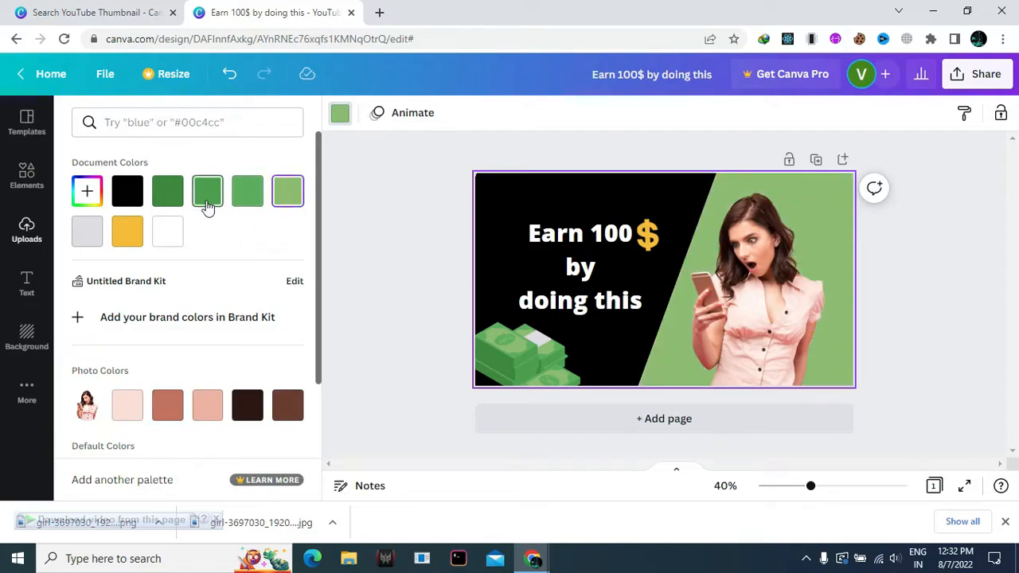
{"action": "scroll", "coordinate": [189, 269], "scroll_direction": "down", "scroll_amount": 2}
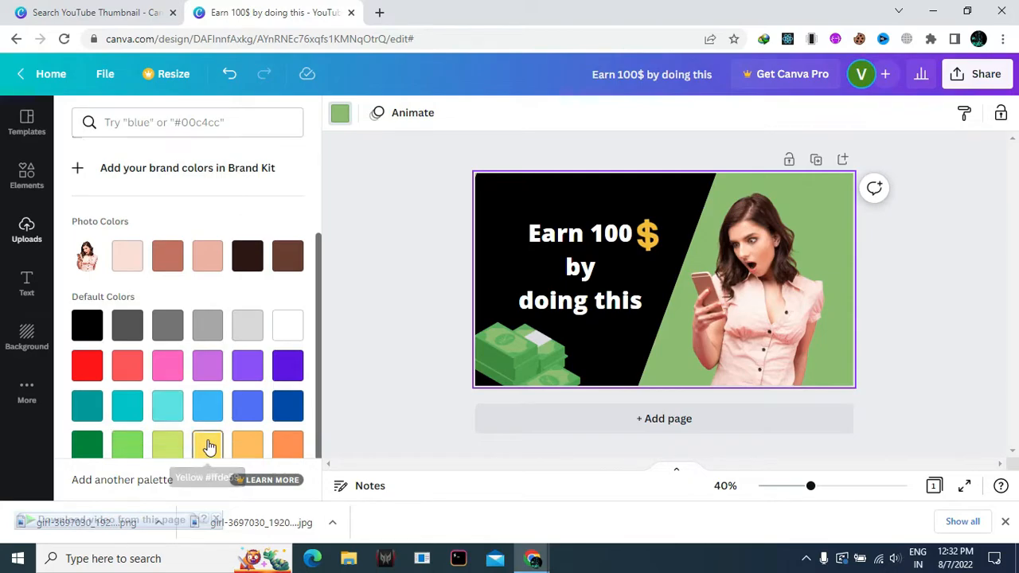
{"action": "scroll", "coordinate": [214, 436], "scroll_direction": "down", "scroll_amount": 1}
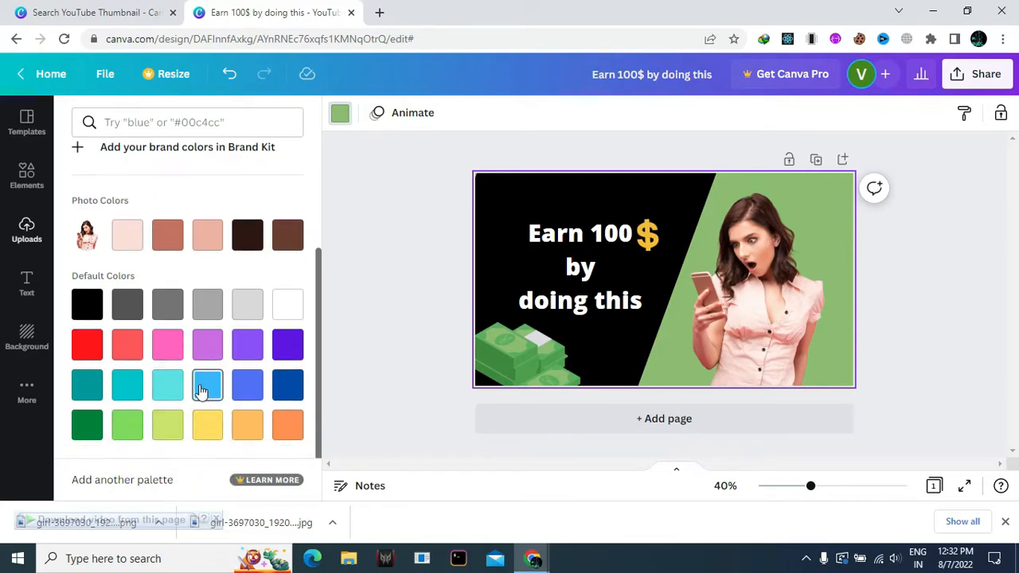
{"action": "left_click", "coordinate": [197, 428]}
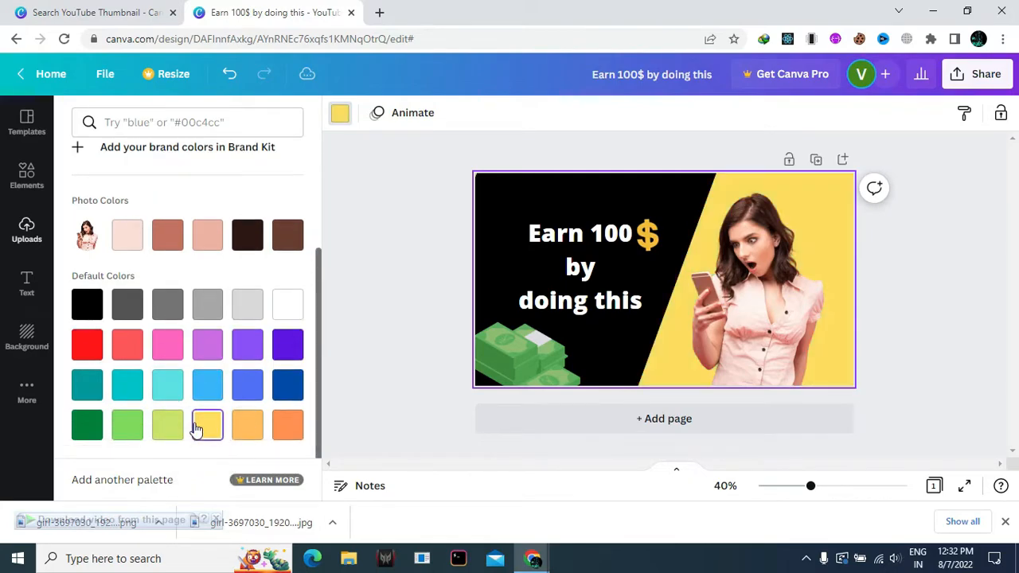
{"action": "left_click", "coordinate": [168, 354]}
{"action": "left_click", "coordinate": [166, 389]}
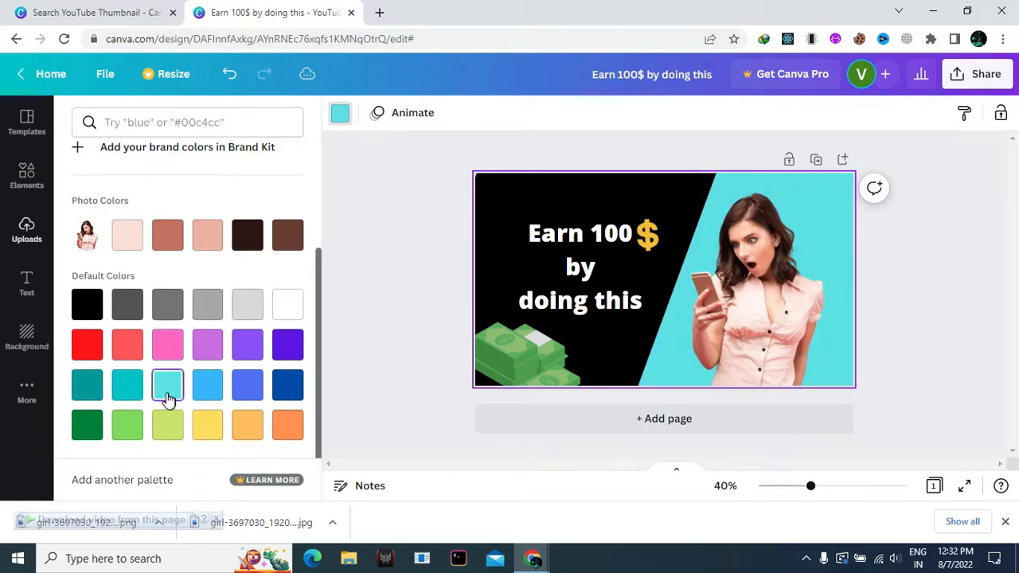
{"action": "left_click", "coordinate": [136, 428]}
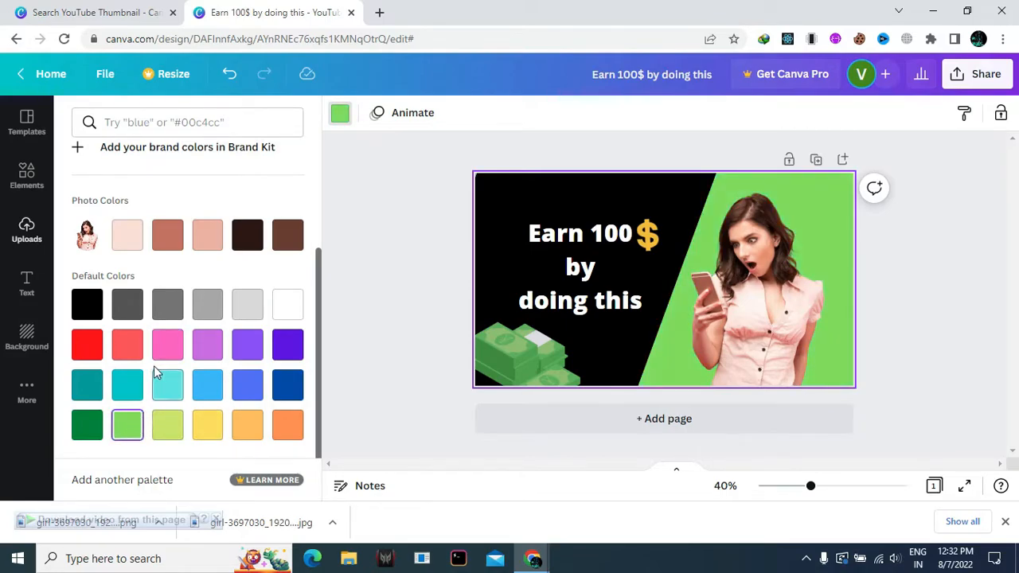
Try the pink, brown and terracotta tones taken from the woman's photo as the page's background colour
{"action": "left_click", "coordinate": [241, 245]}
{"action": "left_click", "coordinate": [219, 246]}
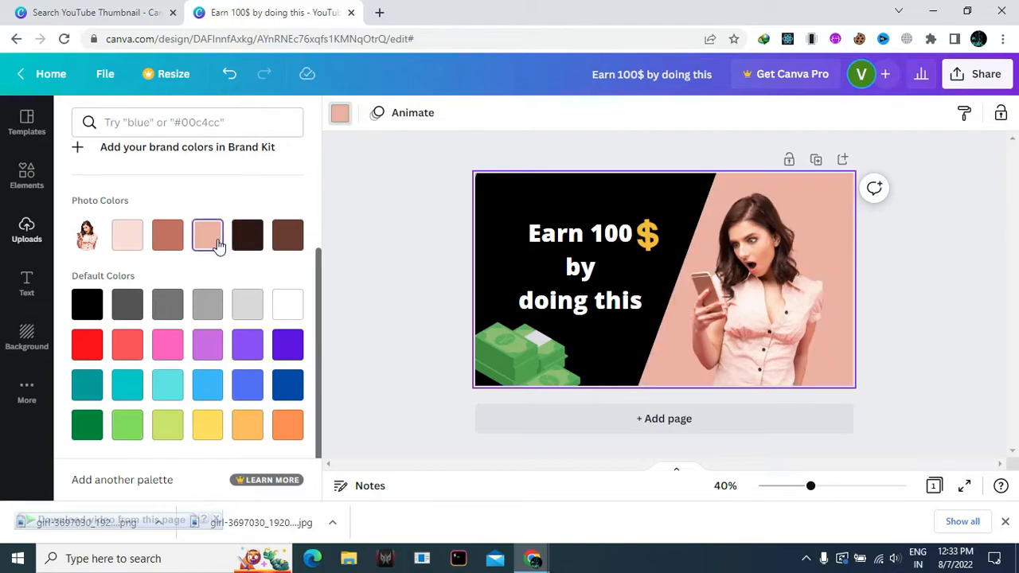
{"action": "left_click", "coordinate": [248, 242]}
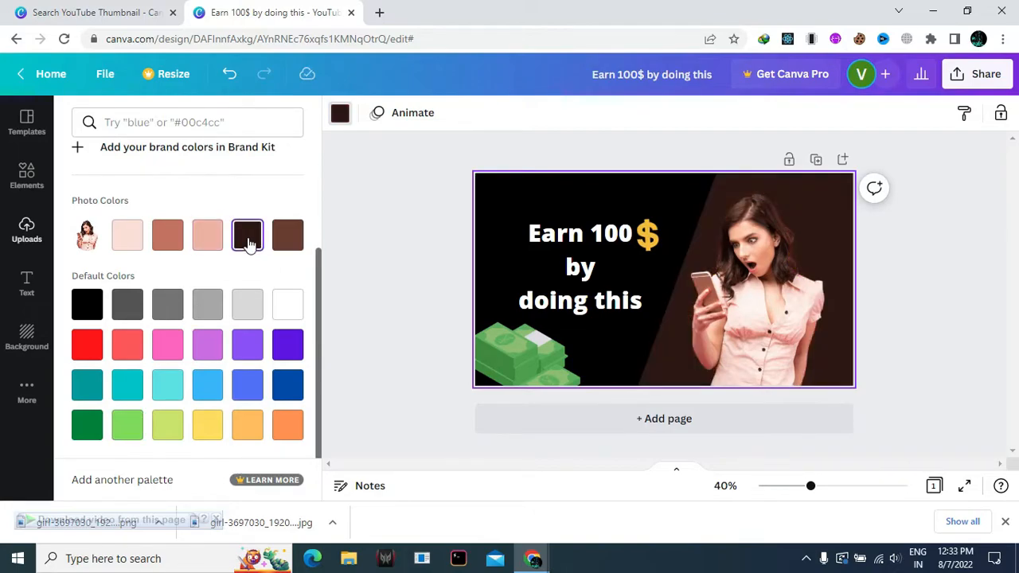
{"action": "left_click", "coordinate": [291, 243]}
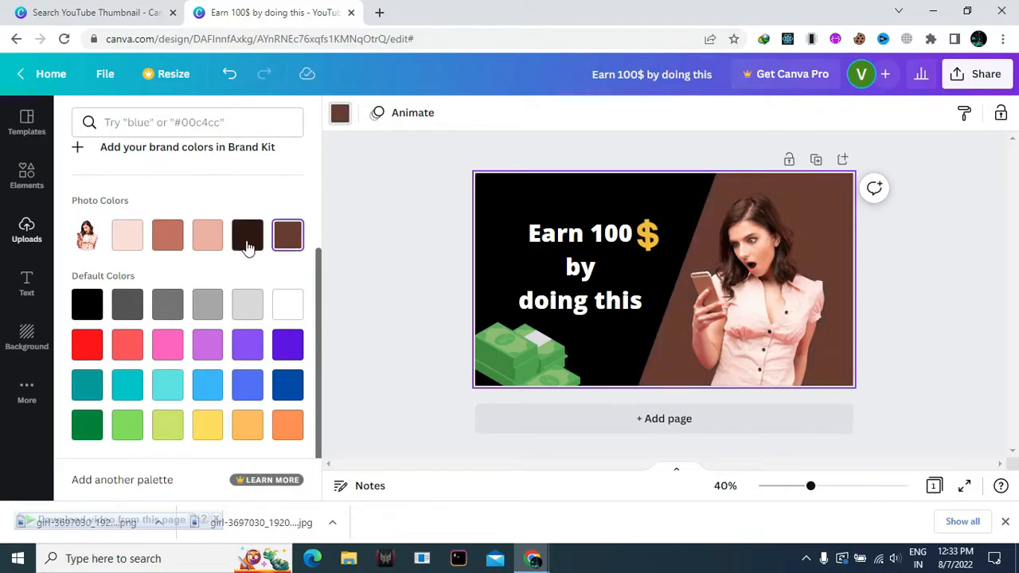
{"action": "left_click", "coordinate": [248, 243]}
{"action": "left_click", "coordinate": [184, 243]}
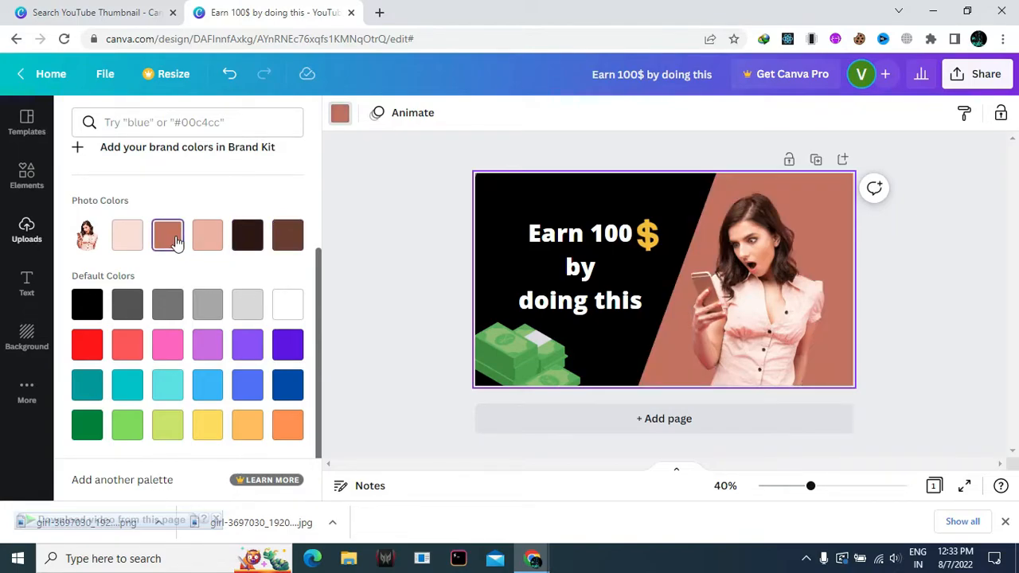
{"action": "left_click", "coordinate": [129, 237]}
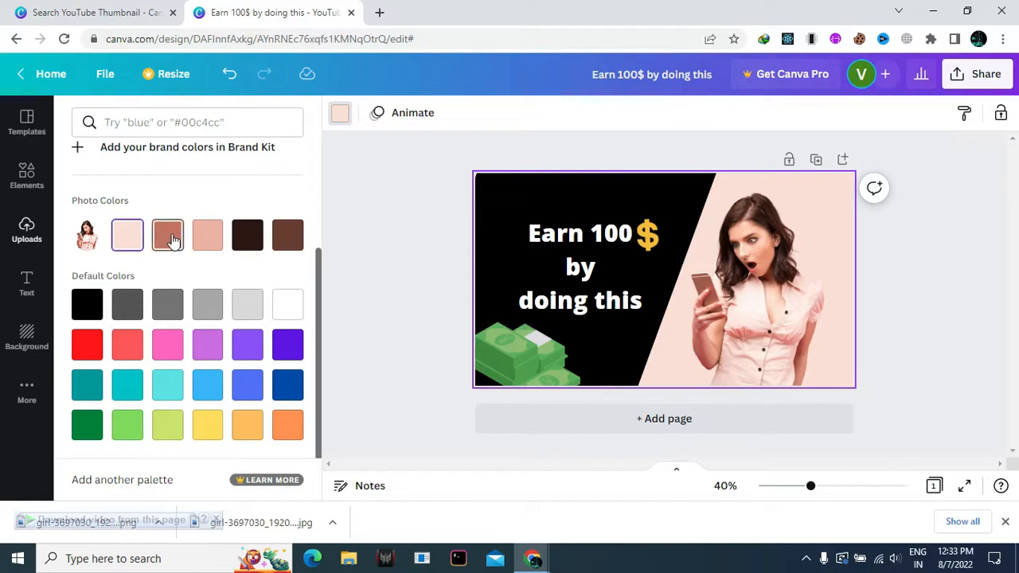
{"action": "left_click", "coordinate": [170, 237]}
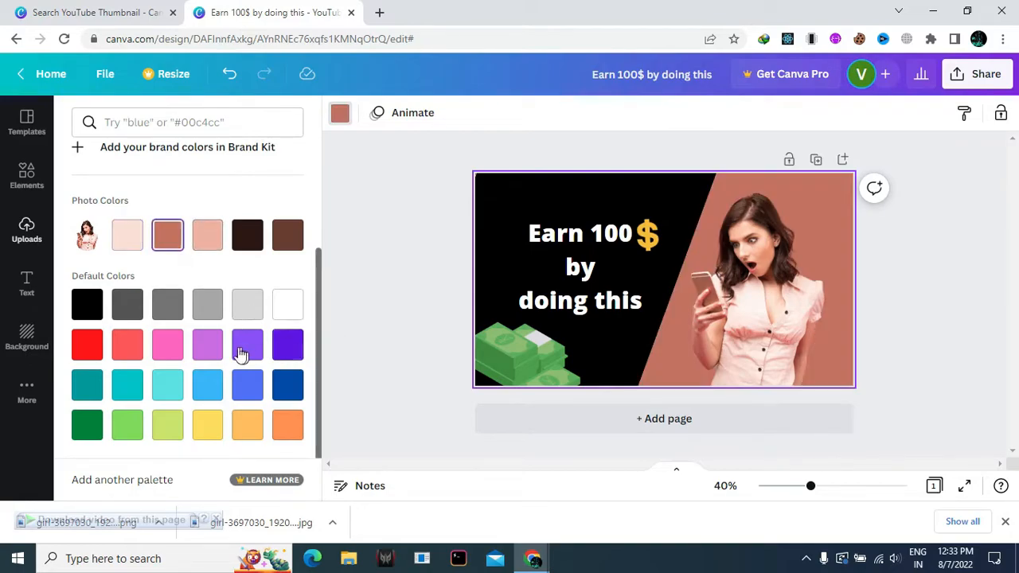
Define a custom black colour and apply it to the page background
{"action": "scroll", "coordinate": [223, 342], "scroll_direction": "up", "scroll_amount": 3}
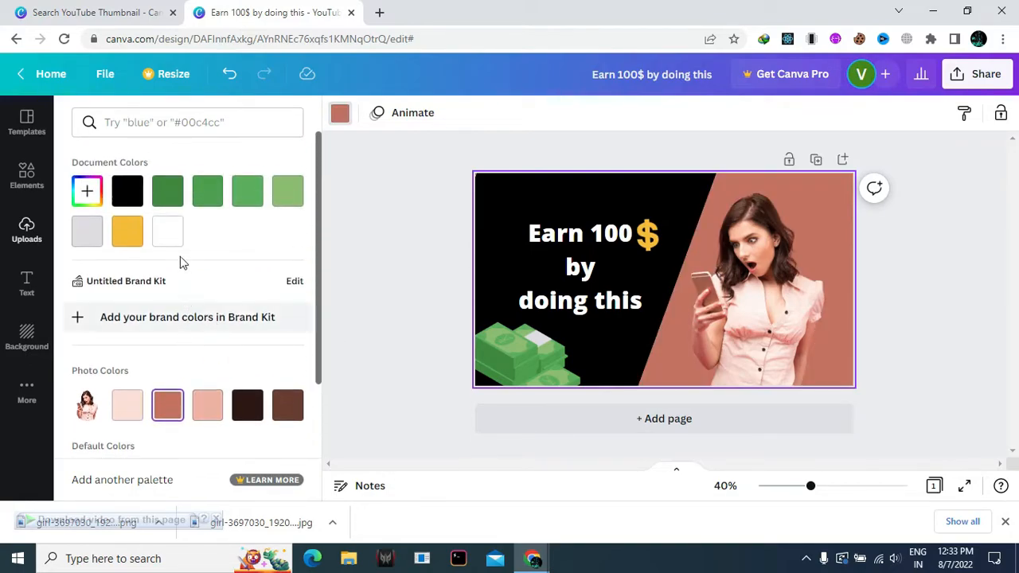
{"action": "left_click", "coordinate": [86, 191]}
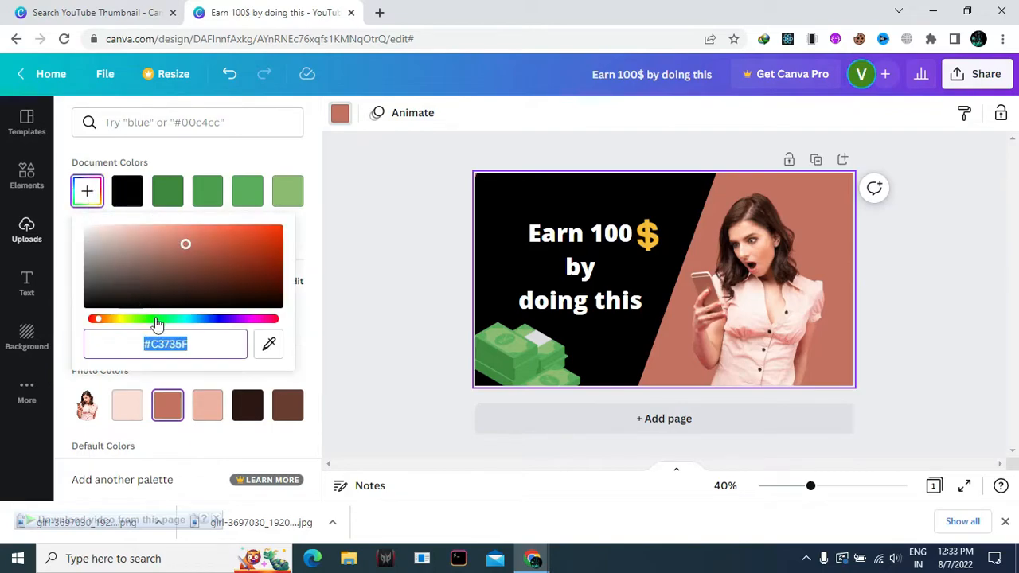
{"action": "left_click_drag", "start_coordinate": [151, 320], "coordinate": [171, 328]}
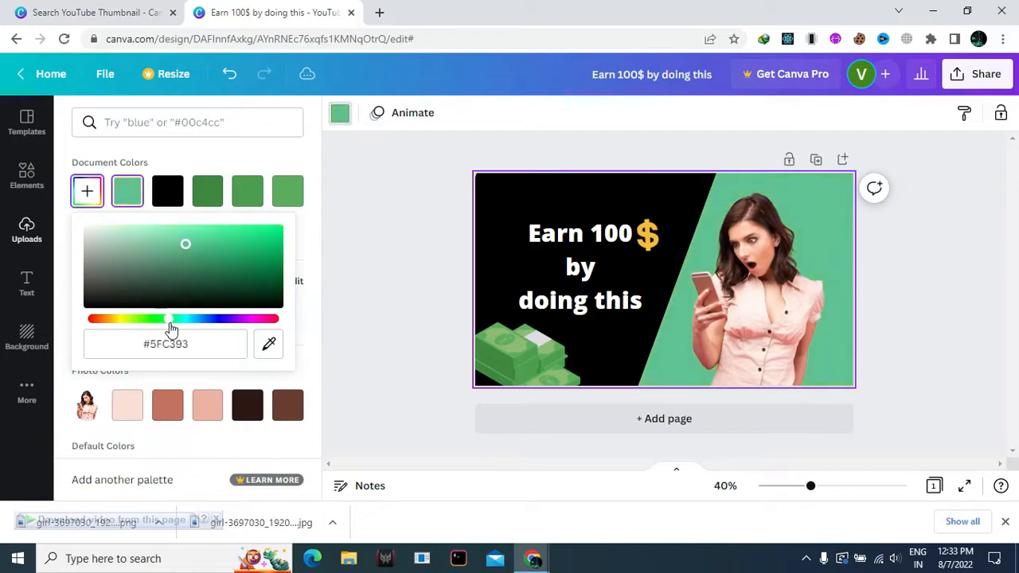
{"action": "mouse_move", "coordinate": [241, 240]}
{"action": "left_mouse_down"}
{"action": "mouse_move", "coordinate": [280, 244]}
{"action": "mouse_move", "coordinate": [140, 275]}
{"action": "mouse_move", "coordinate": [151, 312]}
{"action": "left_mouse_up"}
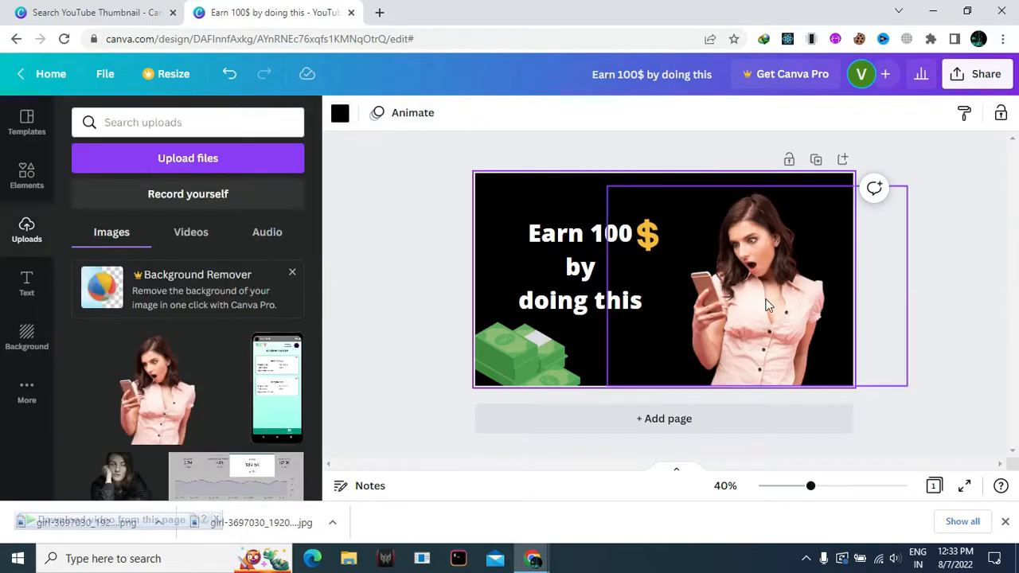
Enlarge the woman's photo further and shift it down so that she is cropped by the thumbnail's lower edge
{"action": "left_click", "coordinate": [765, 300]}
{"action": "left_click_drag", "start_coordinate": [910, 387], "coordinate": [952, 416]}
{"action": "mouse_move", "coordinate": [789, 343]}
{"action": "left_mouse_down"}
{"action": "mouse_move", "coordinate": [781, 336]}
{"action": "mouse_move", "coordinate": [785, 355]}
{"action": "left_mouse_up"}
{"action": "left_click", "coordinate": [994, 184]}
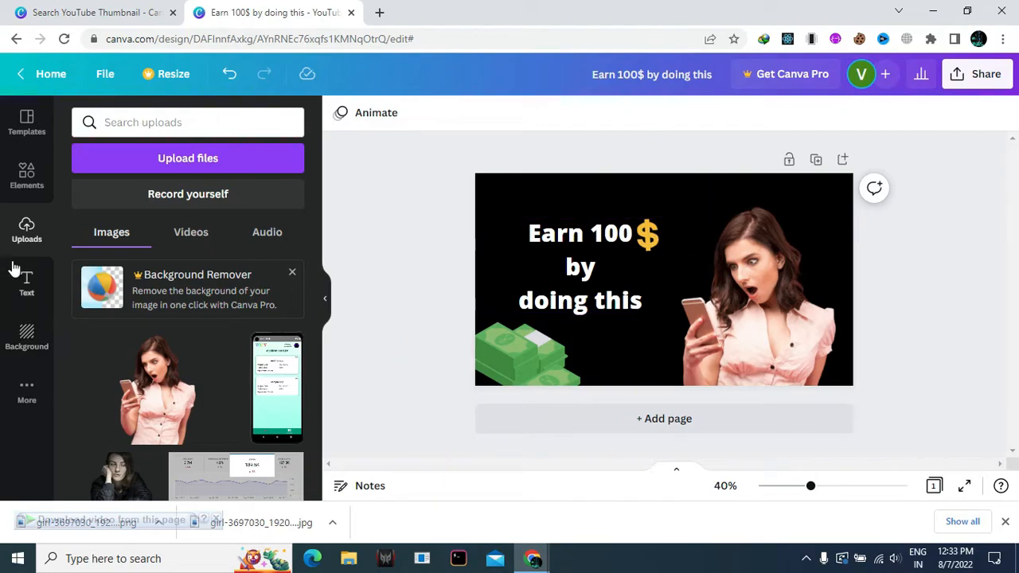
Search the elements library for "red arrow" in place of the previous money search
{"action": "left_click", "coordinate": [25, 178]}
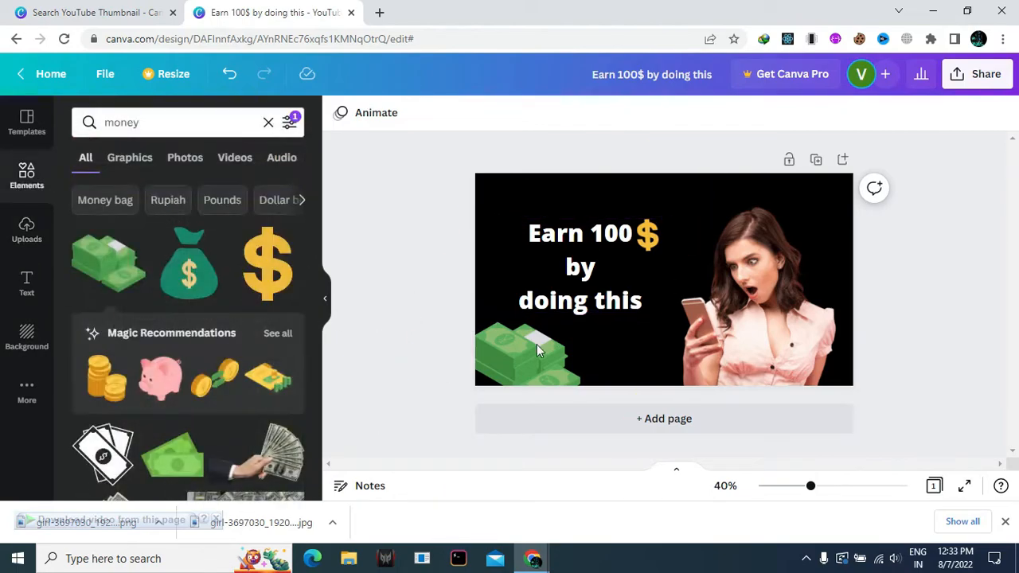
{"action": "left_click", "coordinate": [151, 121]}
{"action": "double_click", "coordinate": [151, 123]}
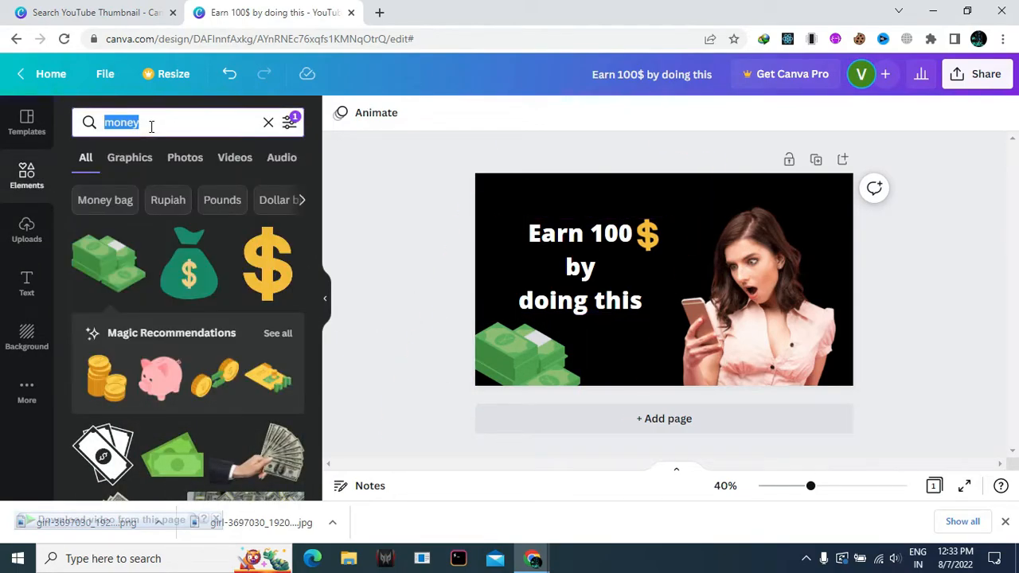
{"action": "key", "text": "BackSpace"}
{"action": "type", "text": "t"}
{"action": "key", "text": "BackSpace"}
{"action": "type", "text": "red"}
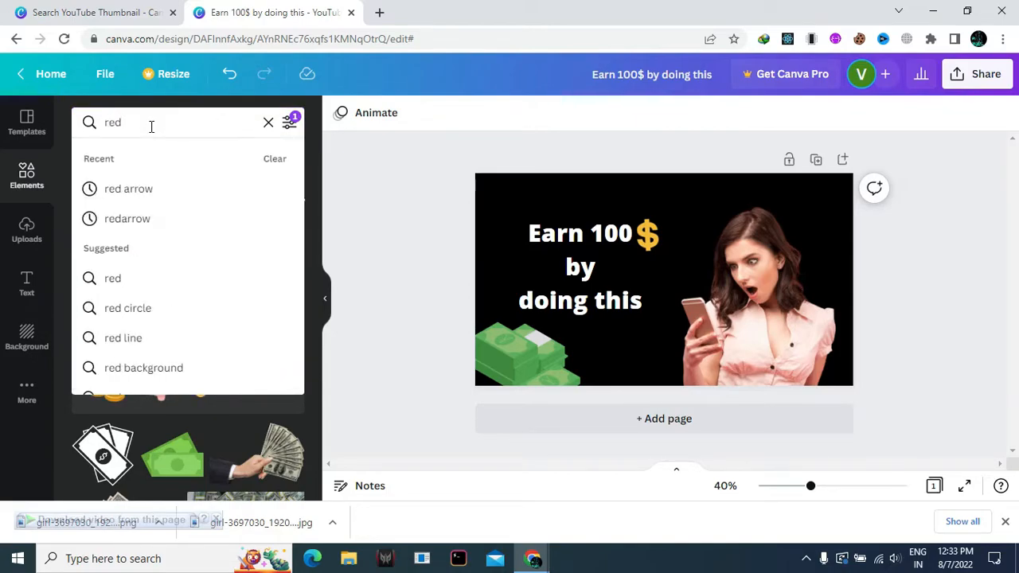
{"action": "left_click", "coordinate": [178, 194]}
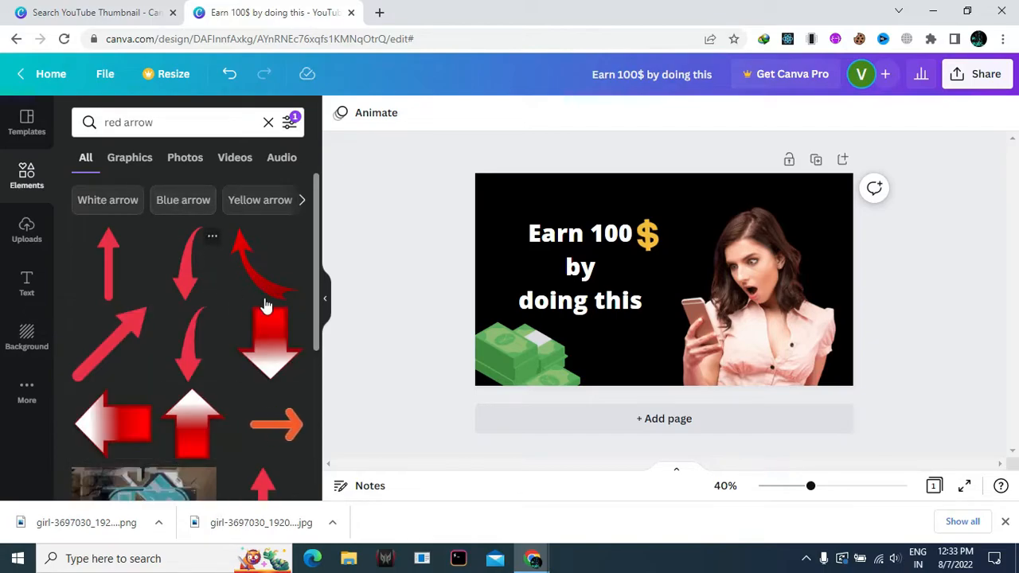
Add the curved red arrow pointing down, then rotate and shrink it so it points at the woman's phone beside the heading
{"action": "scroll", "coordinate": [228, 382], "scroll_direction": "down", "scroll_amount": 5}
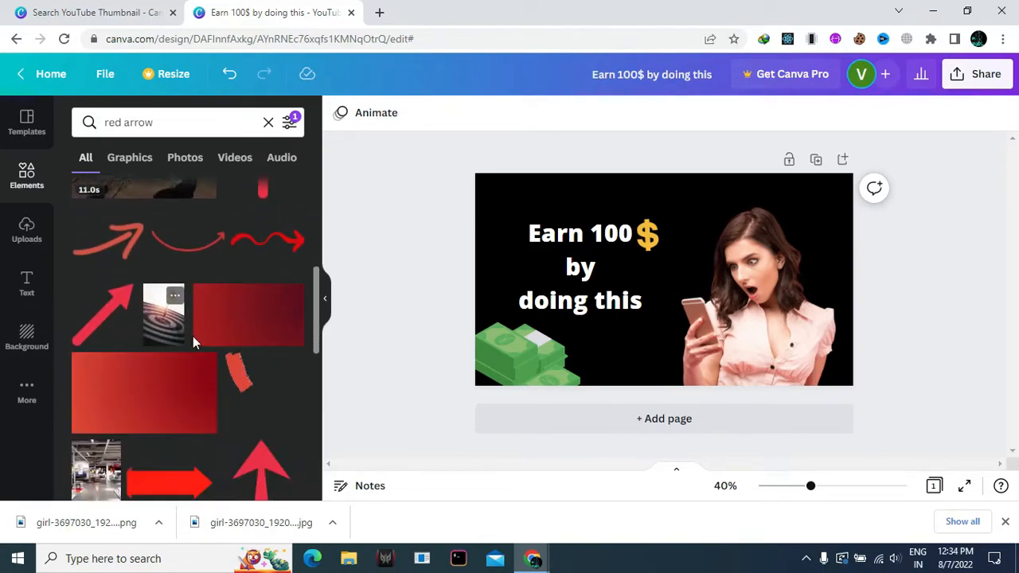
{"action": "scroll", "coordinate": [189, 341], "scroll_direction": "down", "scroll_amount": 3}
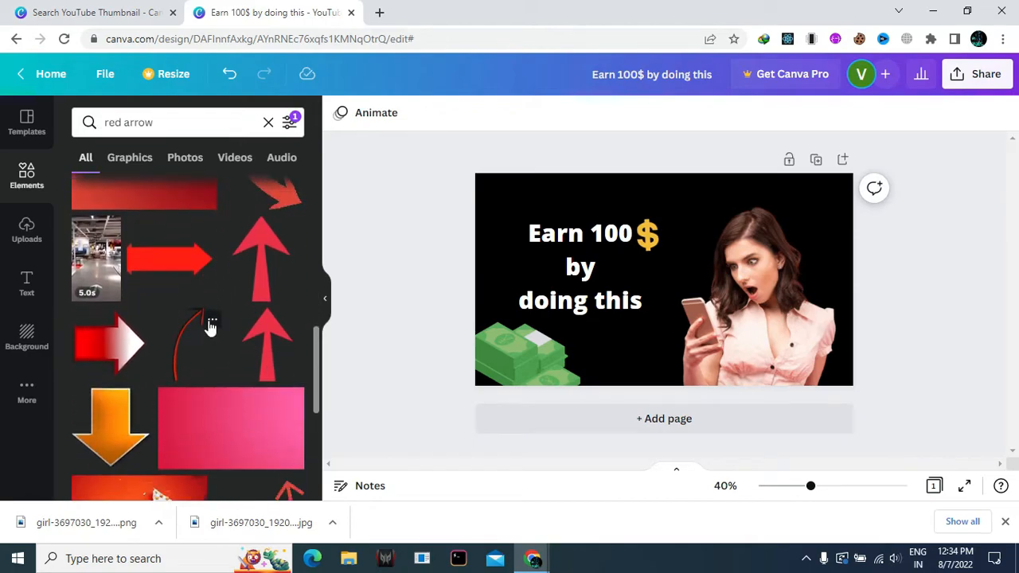
{"action": "scroll", "coordinate": [209, 326], "scroll_direction": "down", "scroll_amount": 8}
{"action": "scroll", "coordinate": [209, 314], "scroll_direction": "up", "scroll_amount": 15}
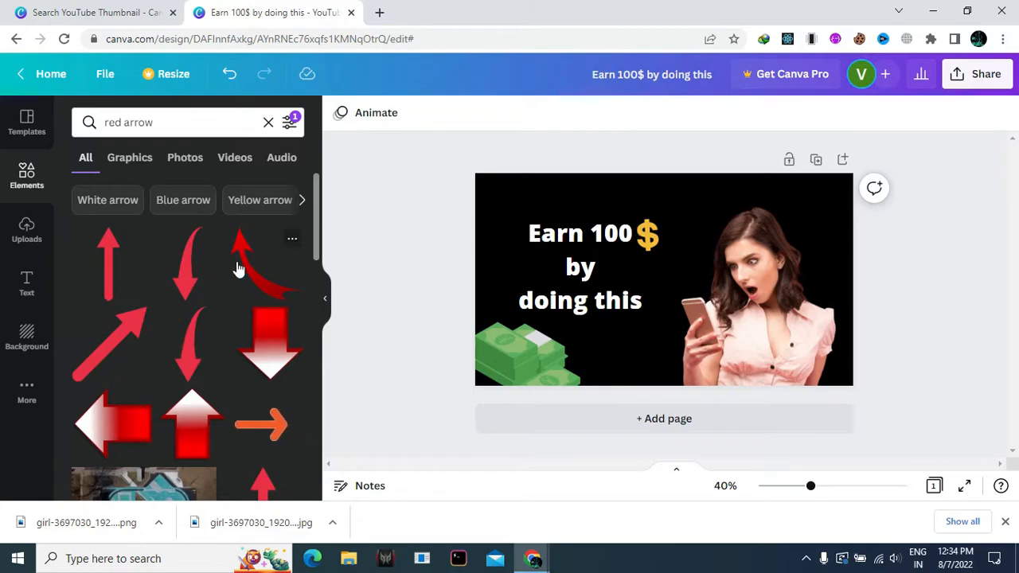
{"action": "left_click", "coordinate": [196, 275]}
{"action": "left_click_drag", "start_coordinate": [663, 305], "coordinate": [677, 277]}
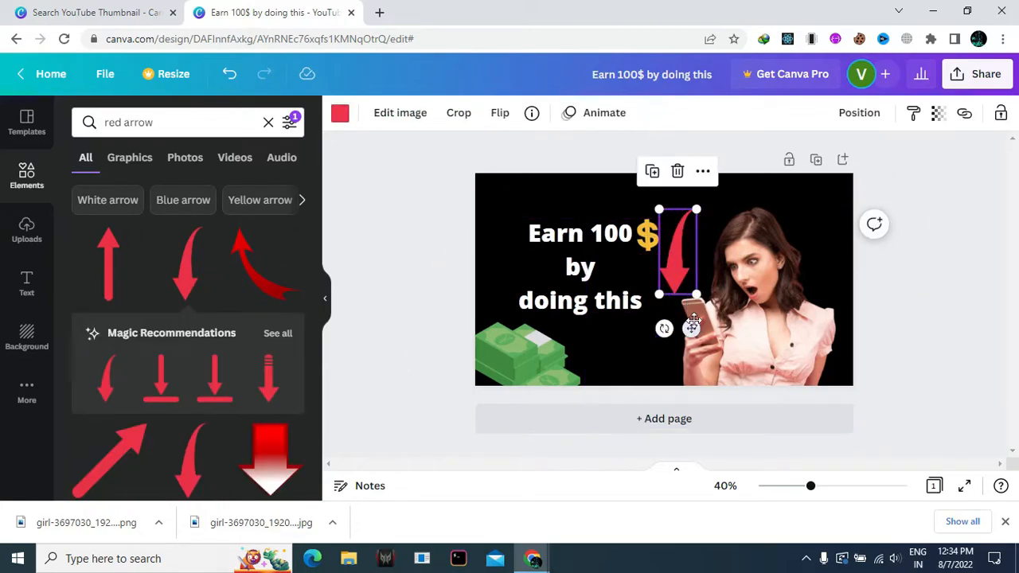
{"action": "mouse_move", "coordinate": [691, 329]}
{"action": "left_mouse_down"}
{"action": "mouse_move", "coordinate": [709, 331]}
{"action": "mouse_move", "coordinate": [678, 341]}
{"action": "mouse_move", "coordinate": [707, 328]}
{"action": "left_mouse_up"}
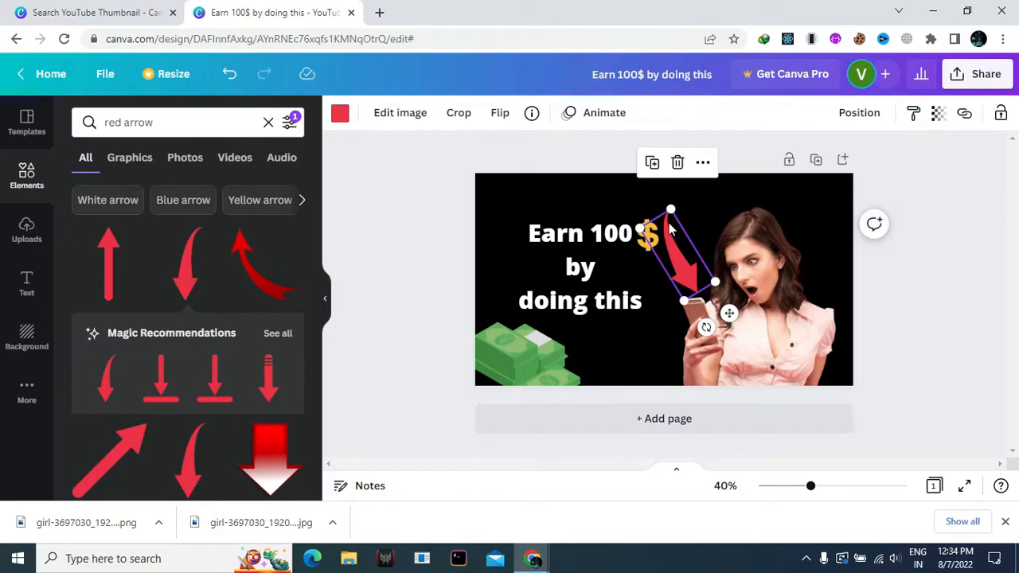
{"action": "left_click_drag", "start_coordinate": [669, 210], "coordinate": [686, 268]}
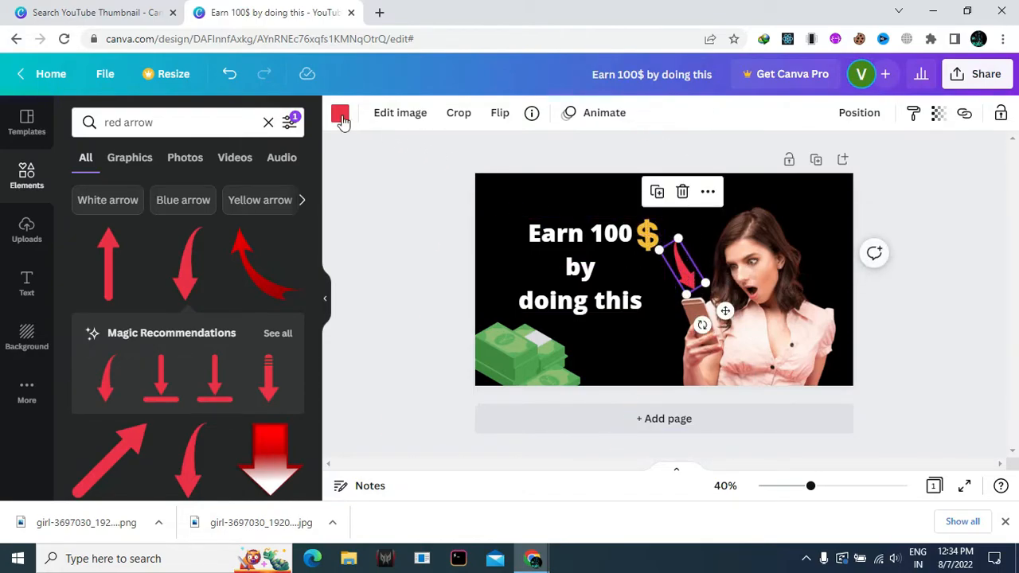
Recolour the arrow with the custom bright red #FF001A
{"action": "left_click", "coordinate": [342, 116]}
{"action": "left_click", "coordinate": [87, 193]}
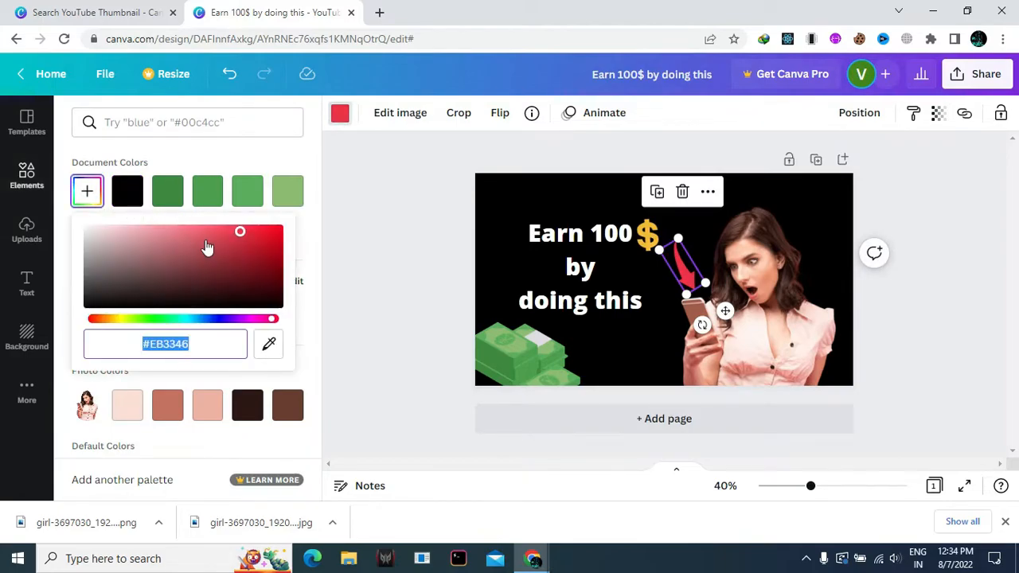
{"action": "left_click_drag", "start_coordinate": [242, 238], "coordinate": [351, 205]}
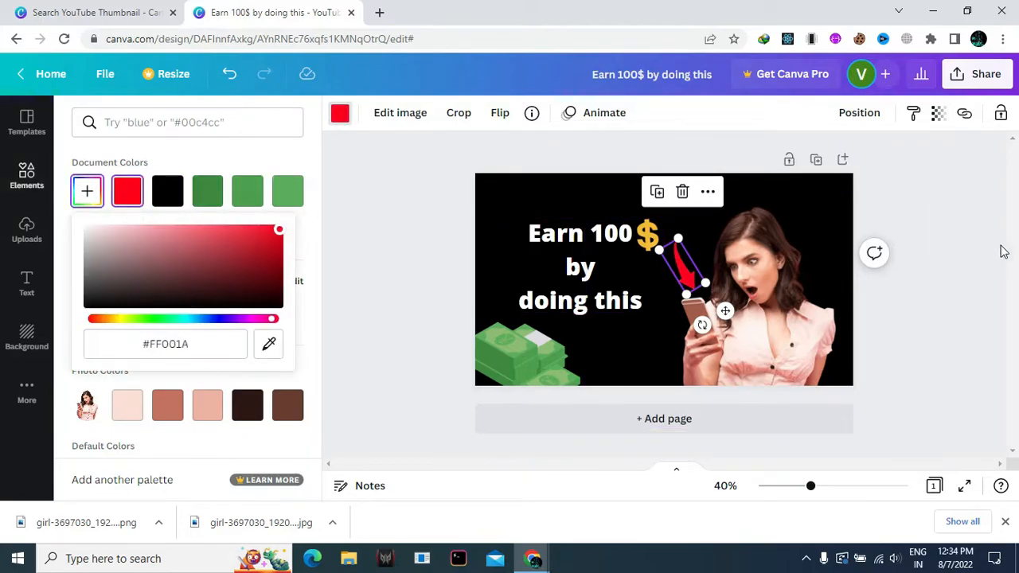
{"action": "left_click", "coordinate": [958, 223]}
{"action": "left_click", "coordinate": [801, 209]}
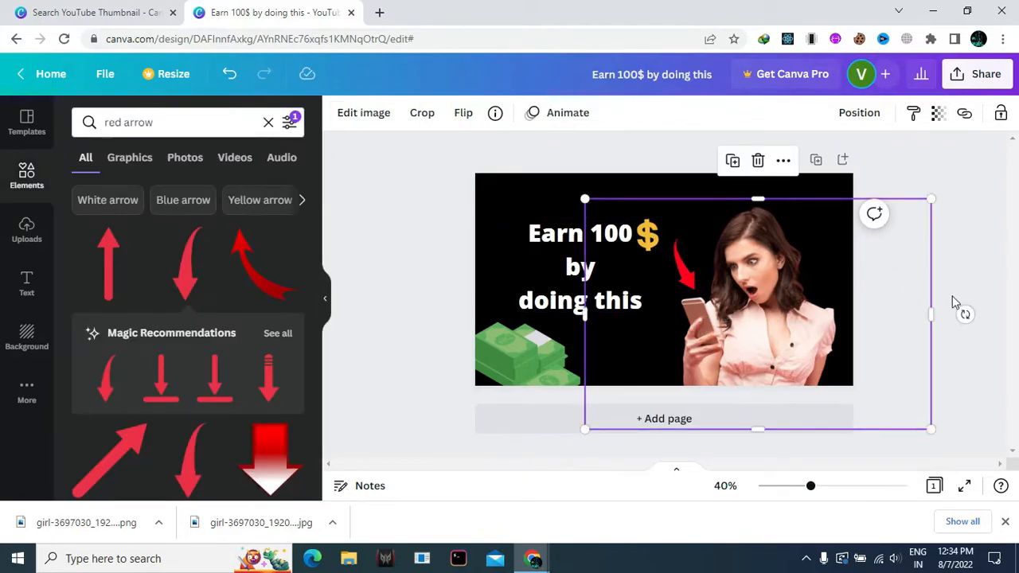
{"action": "left_click", "coordinate": [993, 229]}
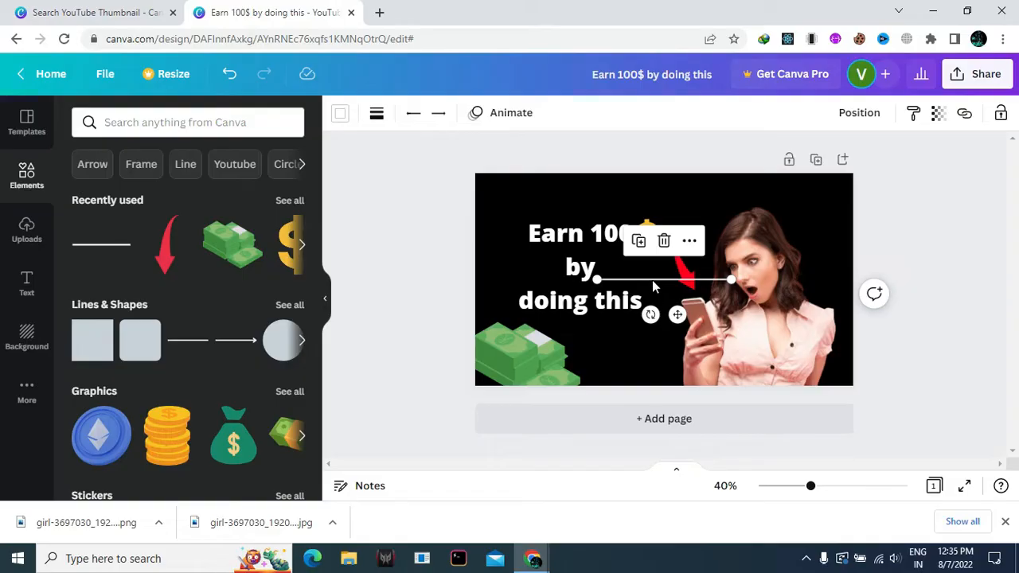
Place the straight line along the thumbnail's upper edge and stretch it across the full page width
{"action": "left_click_drag", "start_coordinate": [637, 239], "coordinate": [533, 182]}
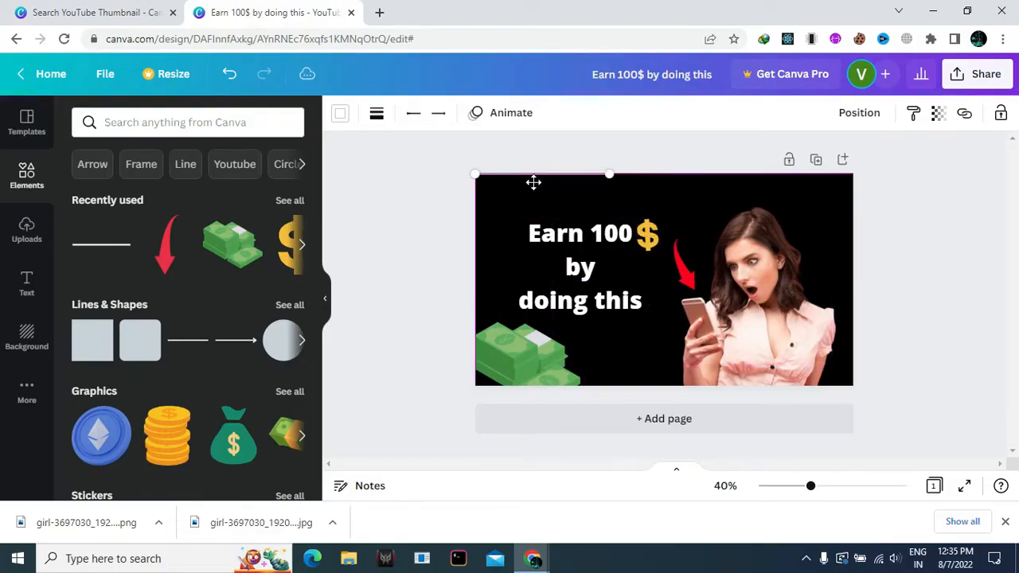
{"action": "left_click_drag", "start_coordinate": [610, 173], "coordinate": [850, 172]}
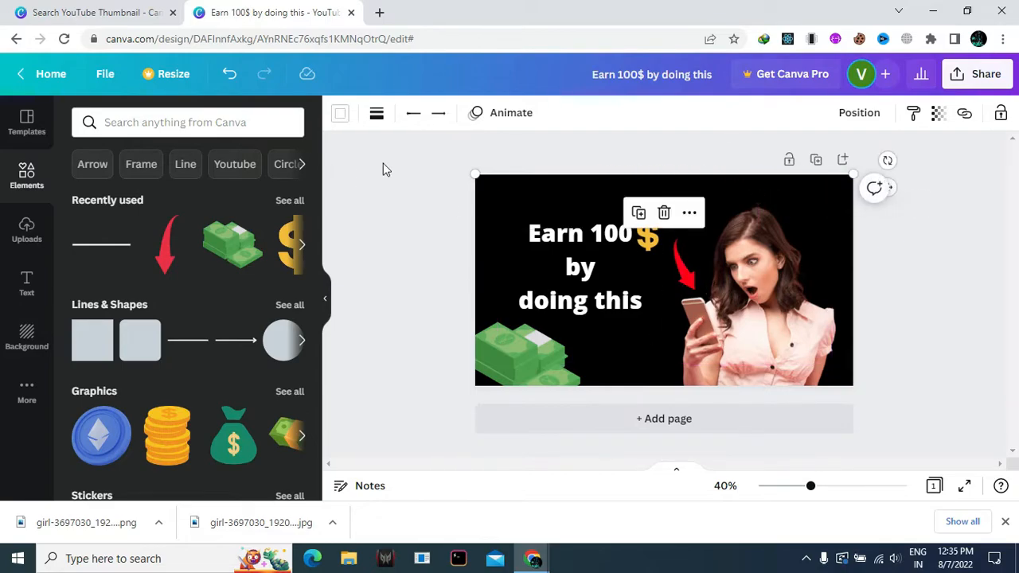
{"action": "left_click", "coordinate": [378, 115]}
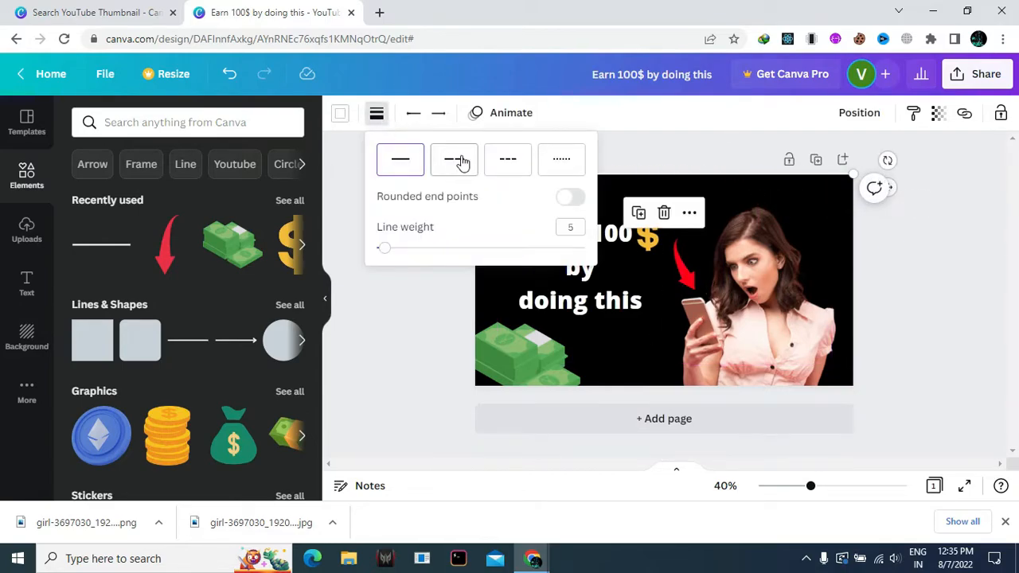
{"action": "left_click", "coordinate": [415, 119]}
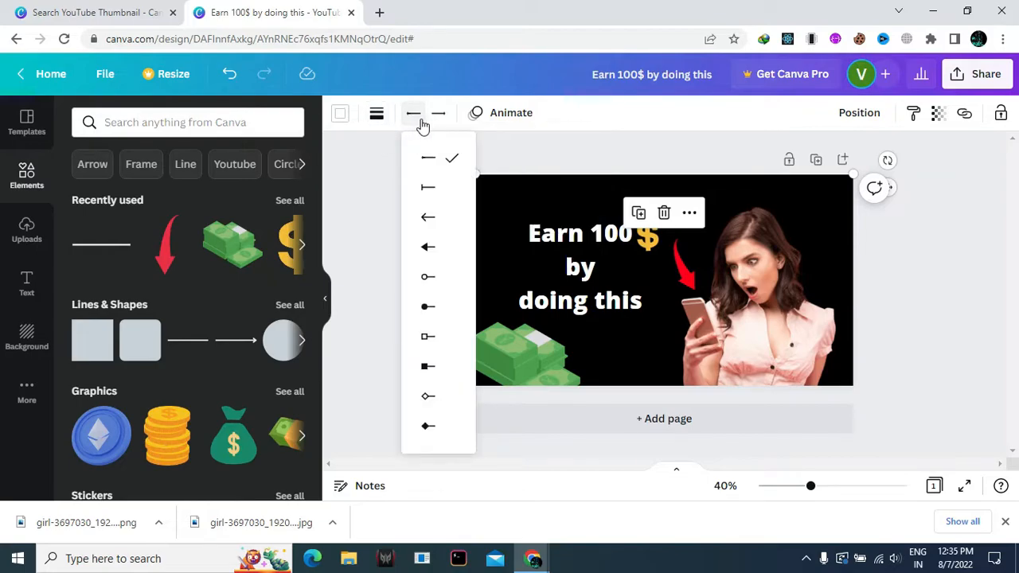
Colour the upper-edge line medium green from the document colours and extend its left end slightly past the page
{"action": "left_click", "coordinate": [347, 120]}
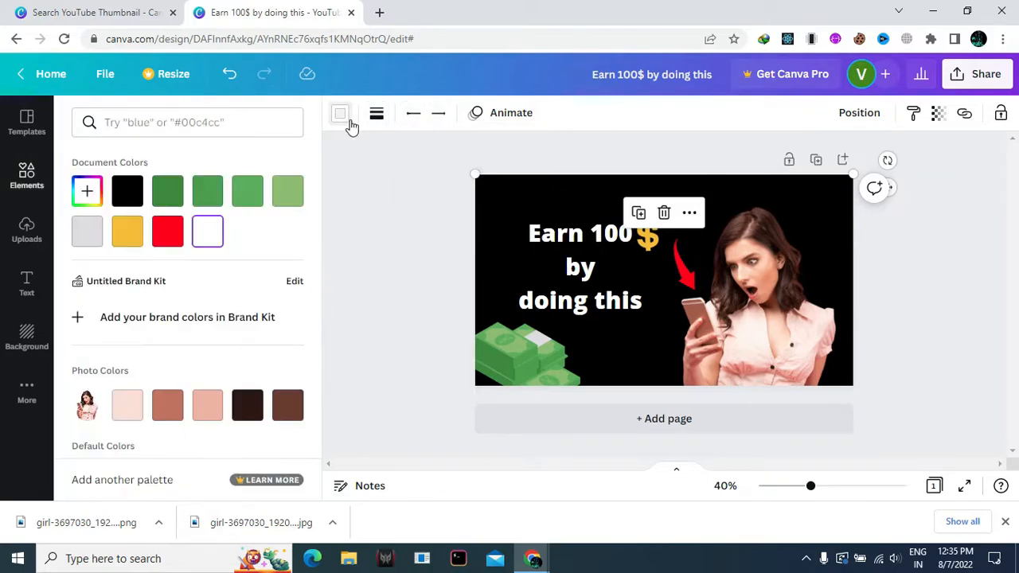
{"action": "left_click", "coordinate": [248, 192]}
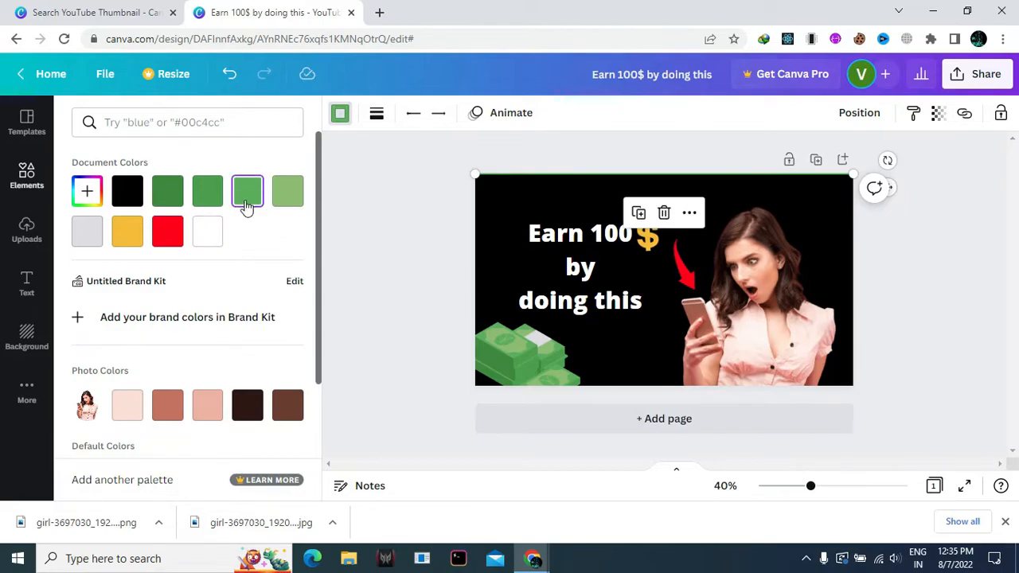
{"action": "key", "text": "Escape"}
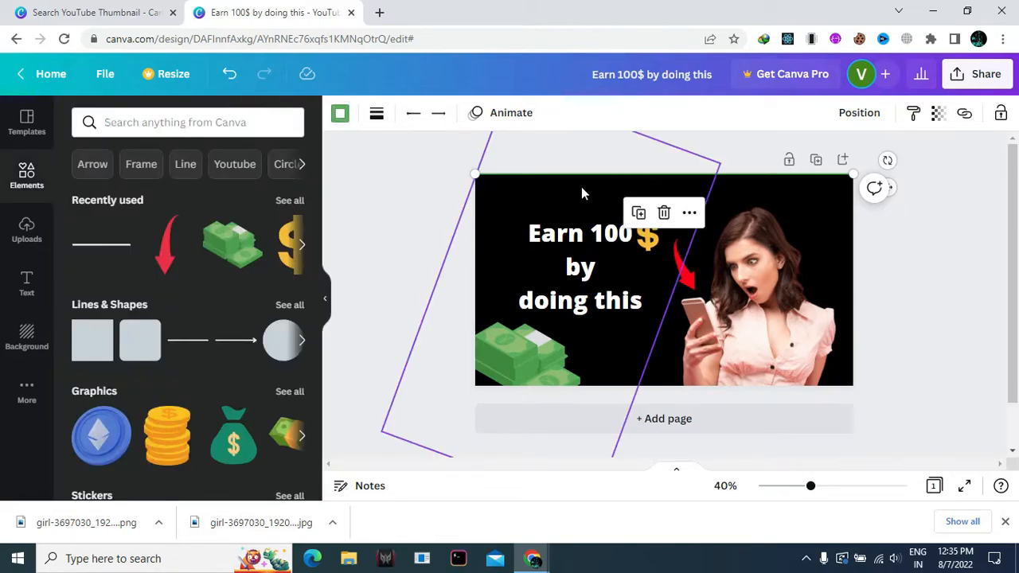
{"action": "left_click", "coordinate": [557, 171]}
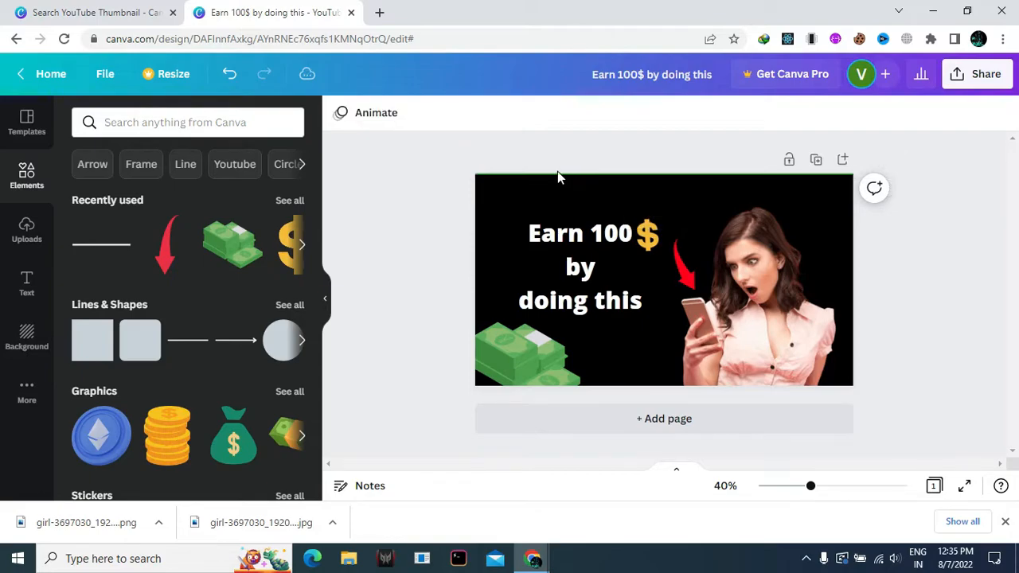
{"action": "left_click", "coordinate": [555, 176]}
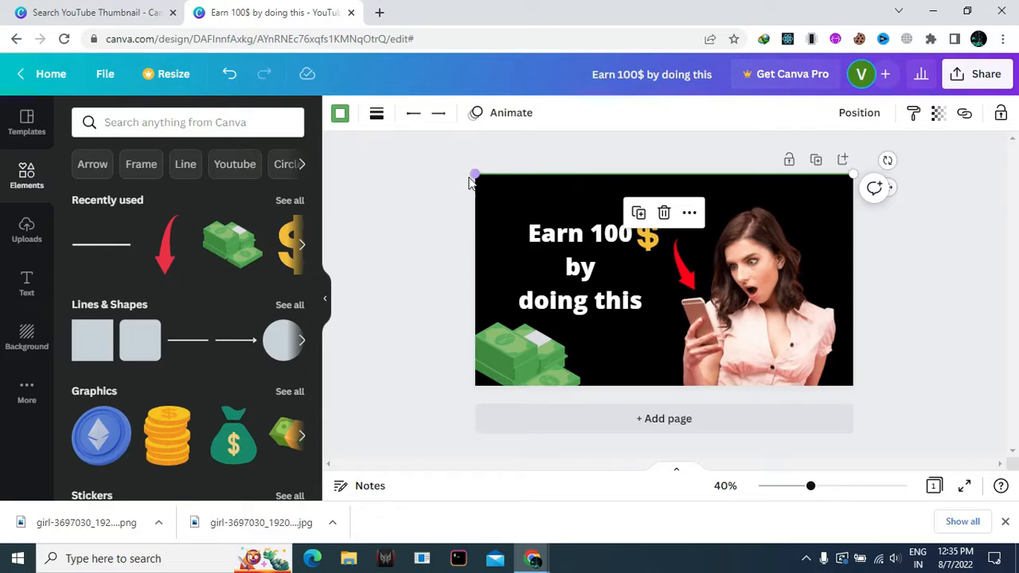
{"action": "mouse_move", "coordinate": [471, 174]}
{"action": "left_mouse_down"}
{"action": "mouse_move", "coordinate": [471, 209]}
{"action": "mouse_move", "coordinate": [472, 174]}
{"action": "left_mouse_up"}
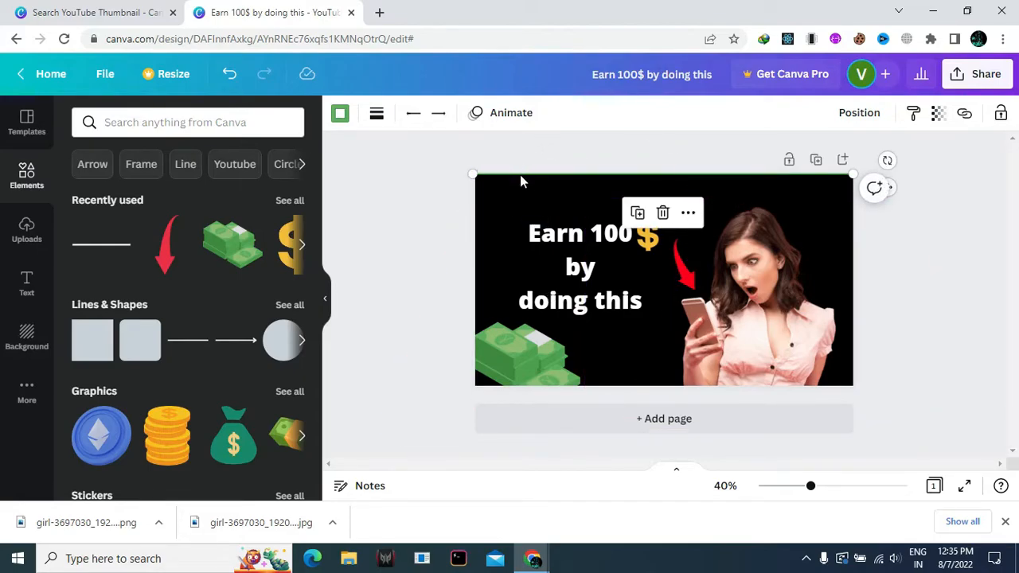
{"action": "left_click", "coordinate": [393, 197]}
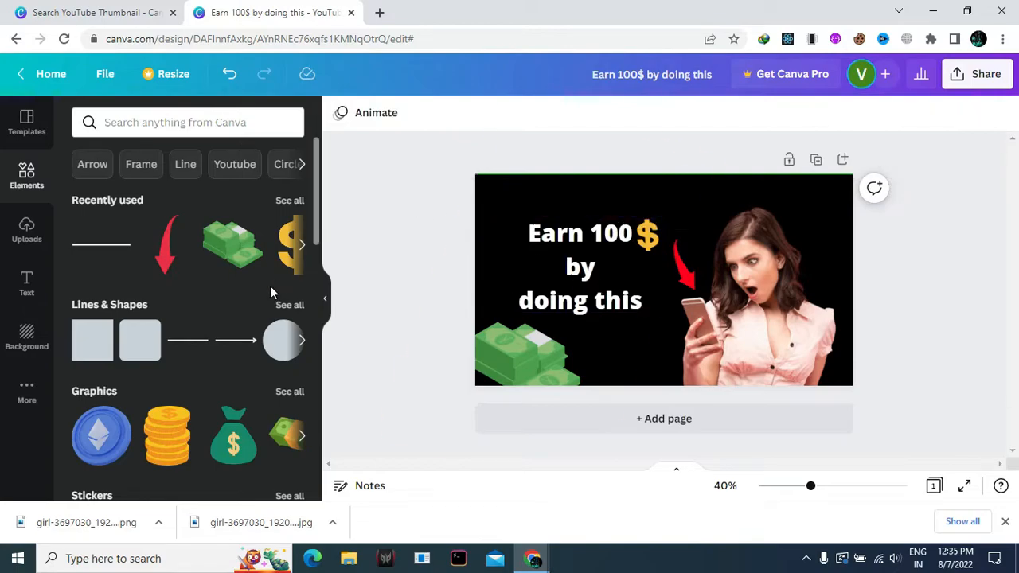
Add a square shape and reshape it into a thin green band spanning the thumbnail's full upper edge
{"action": "left_click", "coordinate": [95, 339]}
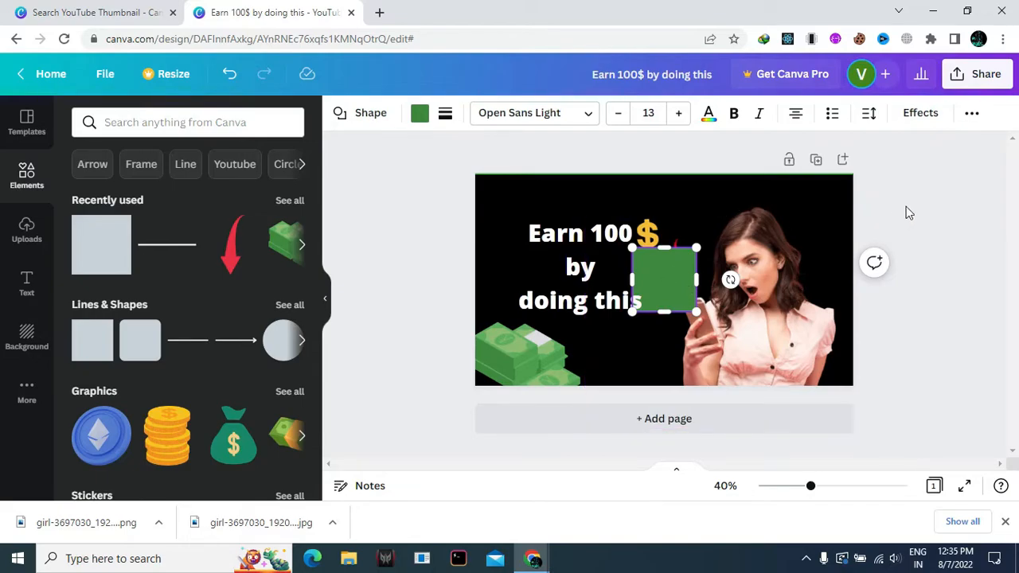
{"action": "left_click", "coordinate": [898, 220]}
{"action": "left_click", "coordinate": [664, 289]}
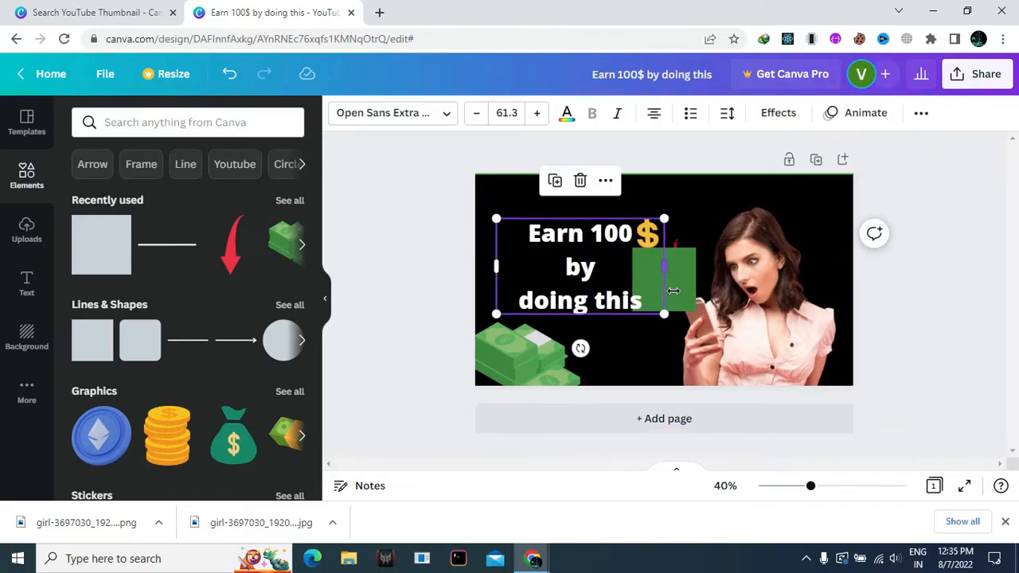
{"action": "left_click", "coordinate": [681, 290]}
{"action": "left_click_drag", "start_coordinate": [680, 292], "coordinate": [838, 196]}
{"action": "left_click_drag", "start_coordinate": [854, 195], "coordinate": [854, 196]}
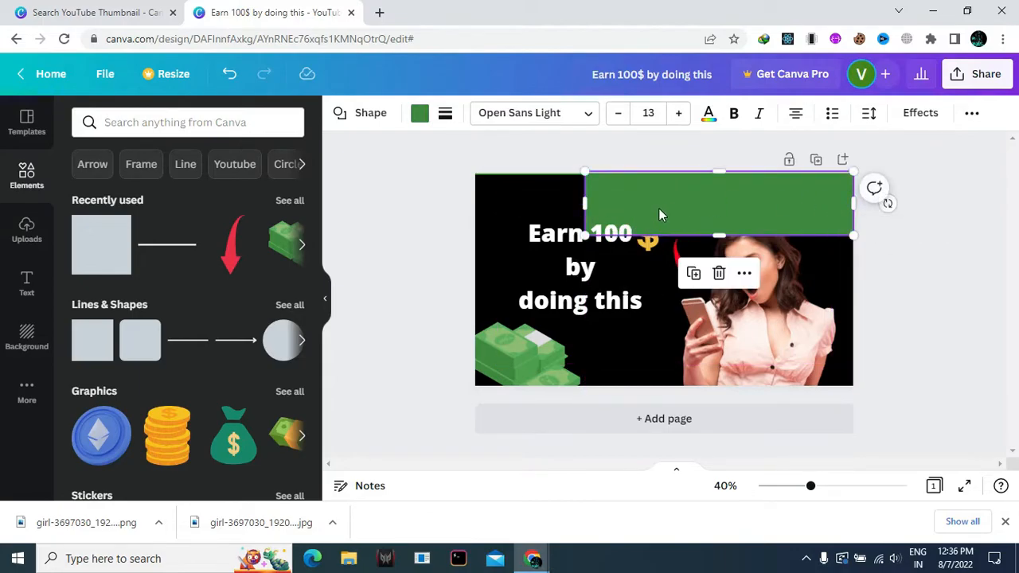
{"action": "left_click_drag", "start_coordinate": [542, 210], "coordinate": [474, 204]}
{"action": "left_click_drag", "start_coordinate": [671, 233], "coordinate": [671, 179]}
{"action": "left_click", "coordinate": [976, 253]}
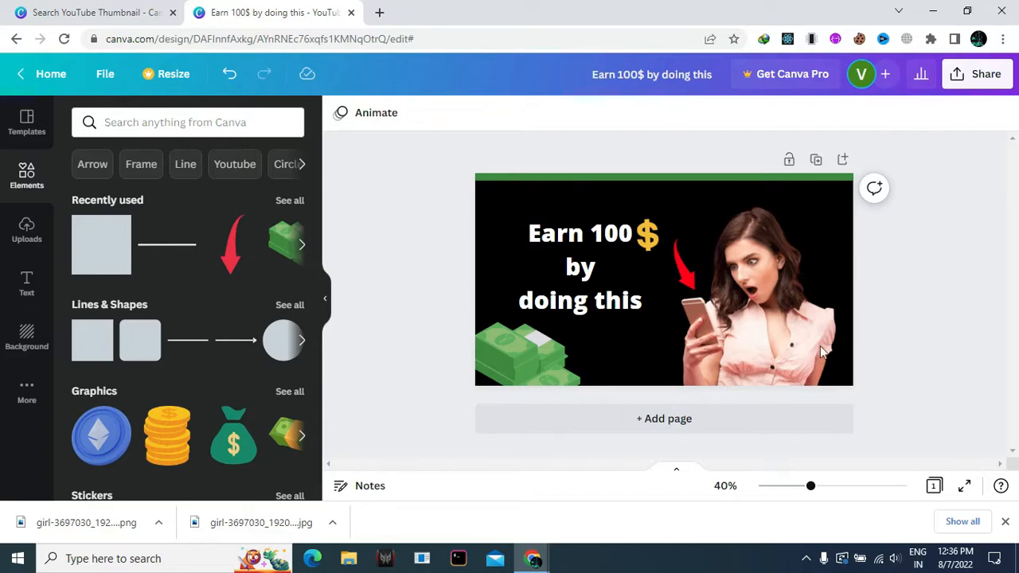
Duplicate the upper green band, rotate the copy to vertical and align it with the thumbnail's right edge
{"action": "left_click", "coordinate": [508, 178]}
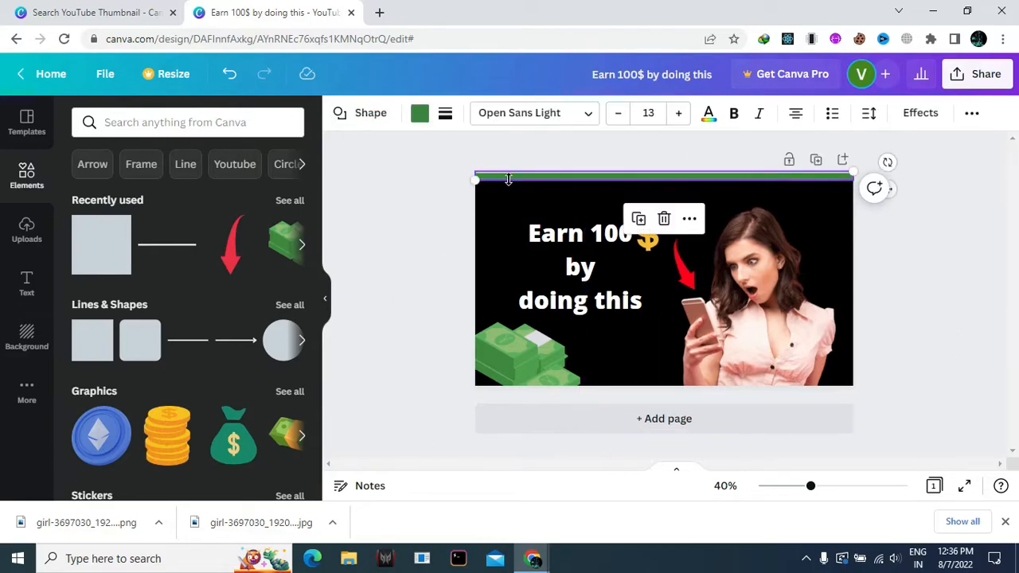
{"action": "key", "text": "ctrl+d"}
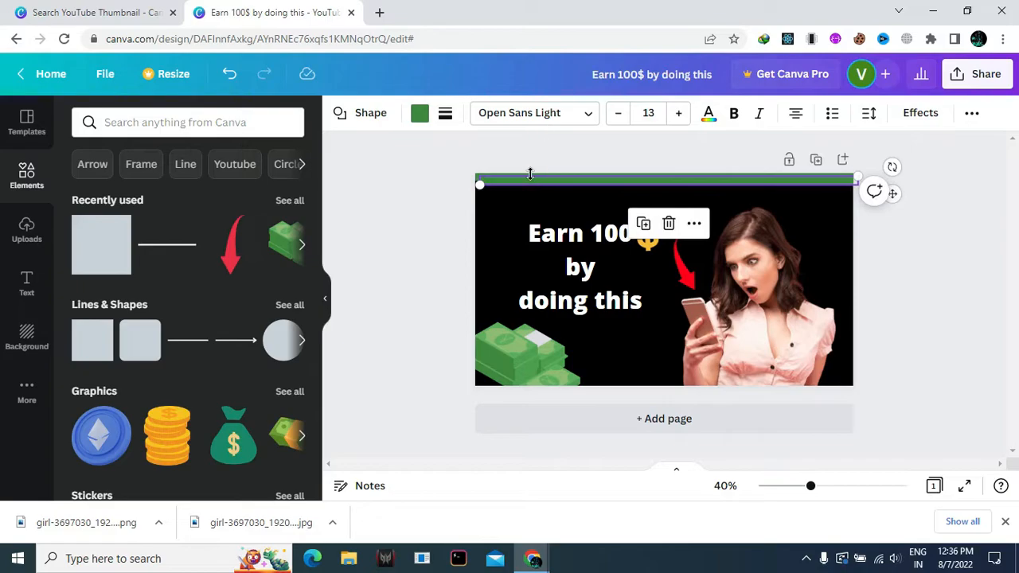
{"action": "left_click_drag", "start_coordinate": [893, 164], "coordinate": [677, 73]}
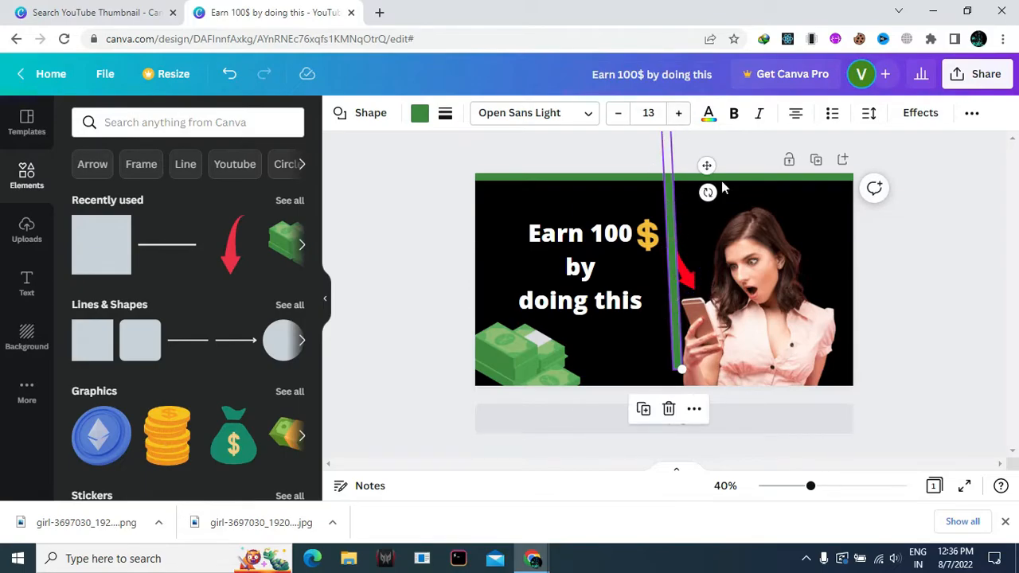
{"action": "left_click_drag", "start_coordinate": [701, 165], "coordinate": [884, 332]}
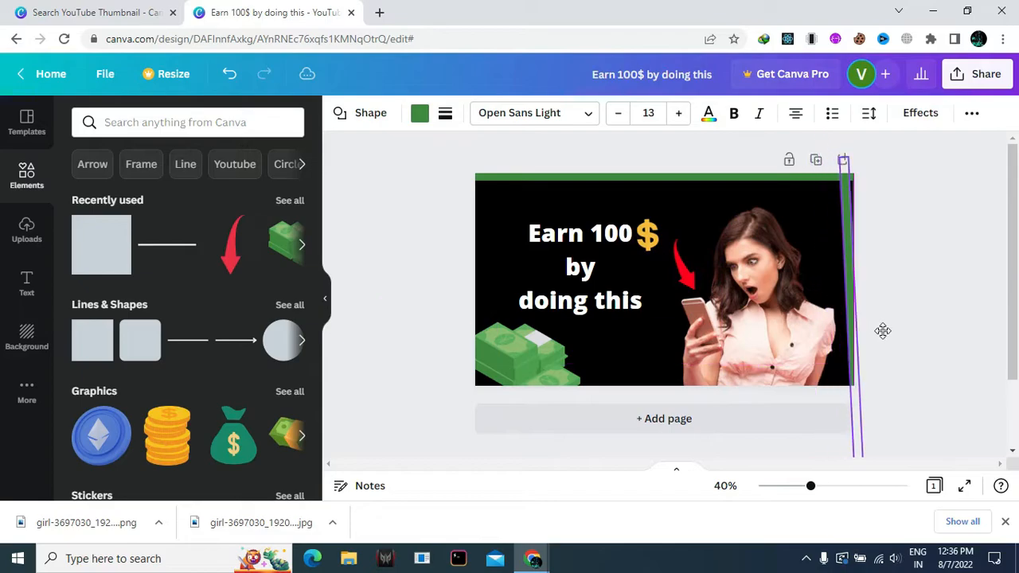
{"action": "left_click_drag", "start_coordinate": [893, 371], "coordinate": [918, 373]}
{"action": "left_click", "coordinate": [962, 298]}
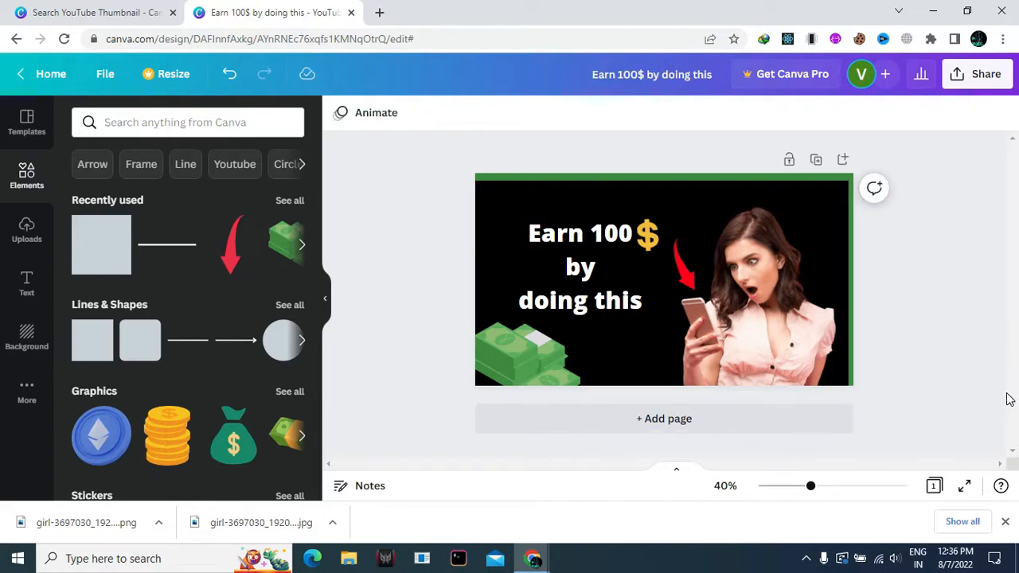
Duplicate the upper green band, rotate the copy to vertical and align it with the thumbnail's left edge
{"action": "left_click", "coordinate": [559, 179]}
{"action": "key", "text": "ctrl+d"}
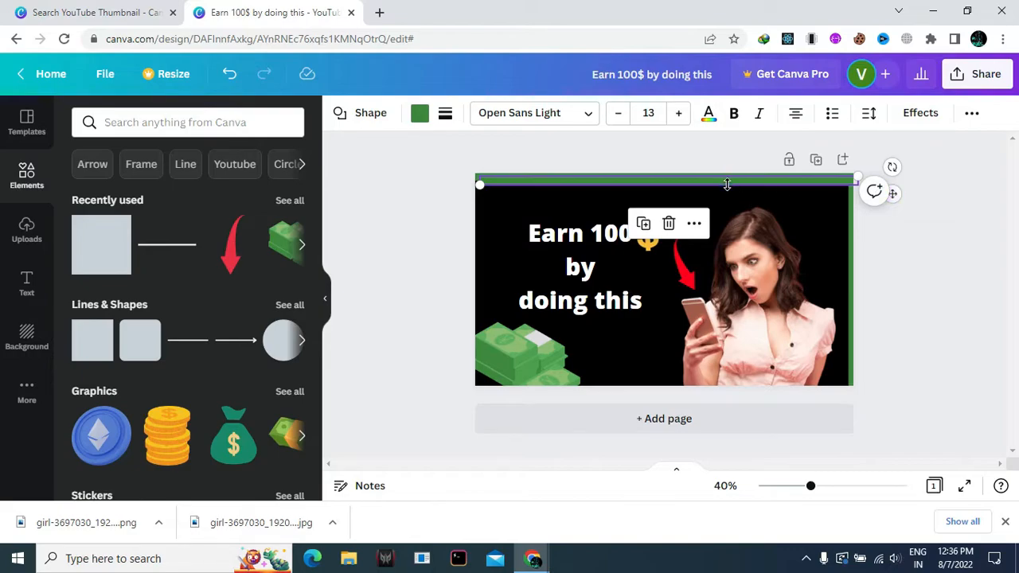
{"action": "left_click_drag", "start_coordinate": [741, 185], "coordinate": [653, 273]}
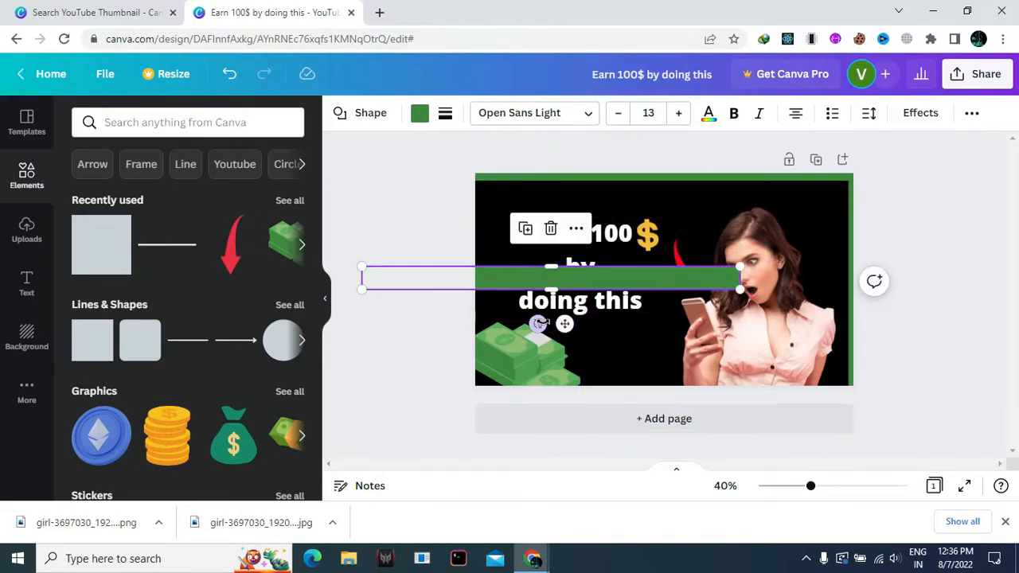
{"action": "left_click_drag", "start_coordinate": [539, 324], "coordinate": [305, 271]}
{"action": "left_click_drag", "start_coordinate": [552, 304], "coordinate": [473, 307]}
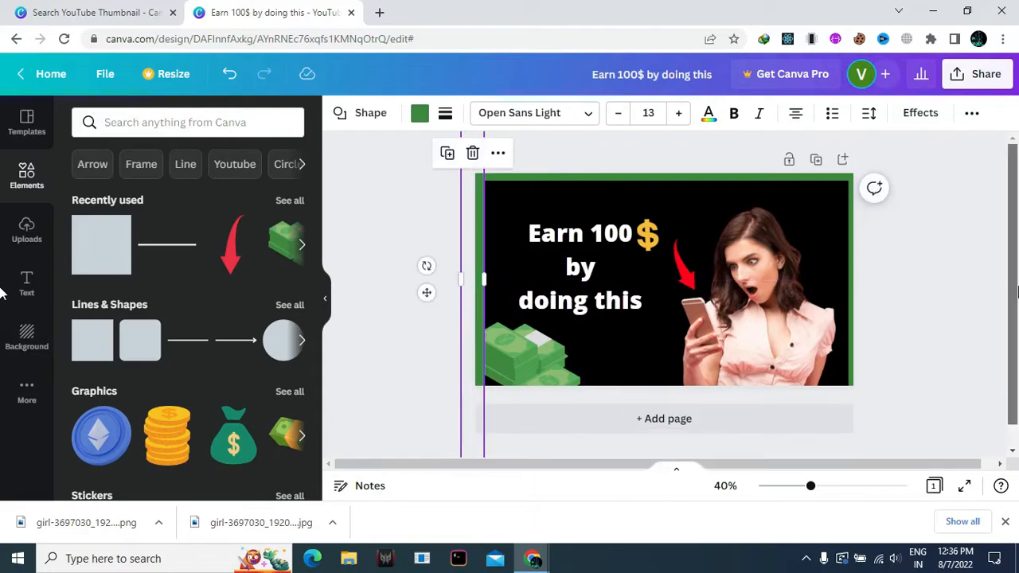
{"action": "left_click", "coordinate": [1010, 287]}
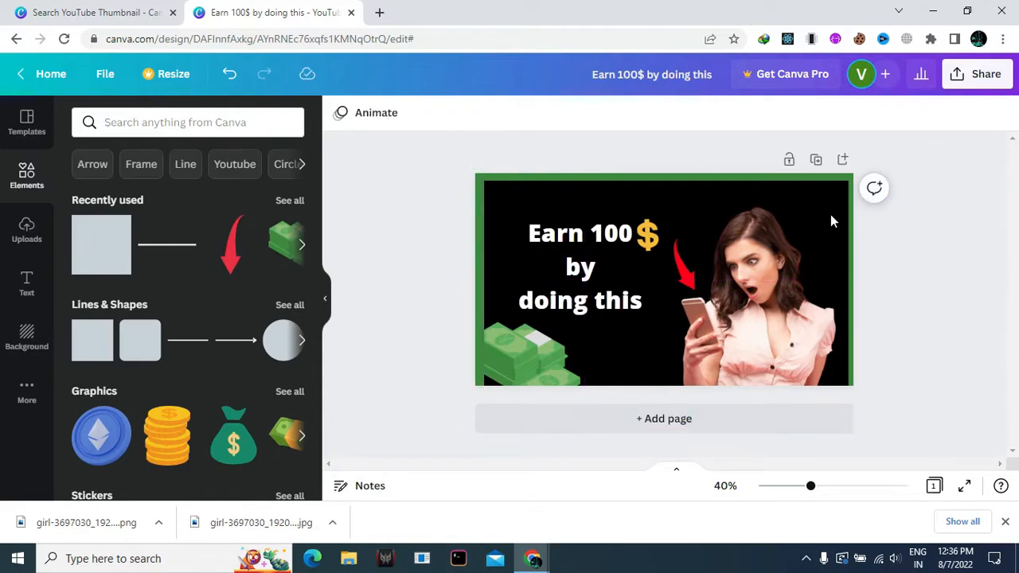
{"action": "left_click_drag", "start_coordinate": [475, 305], "coordinate": [482, 308]}
{"action": "left_click", "coordinate": [484, 306]}
{"action": "left_click", "coordinate": [995, 310]}
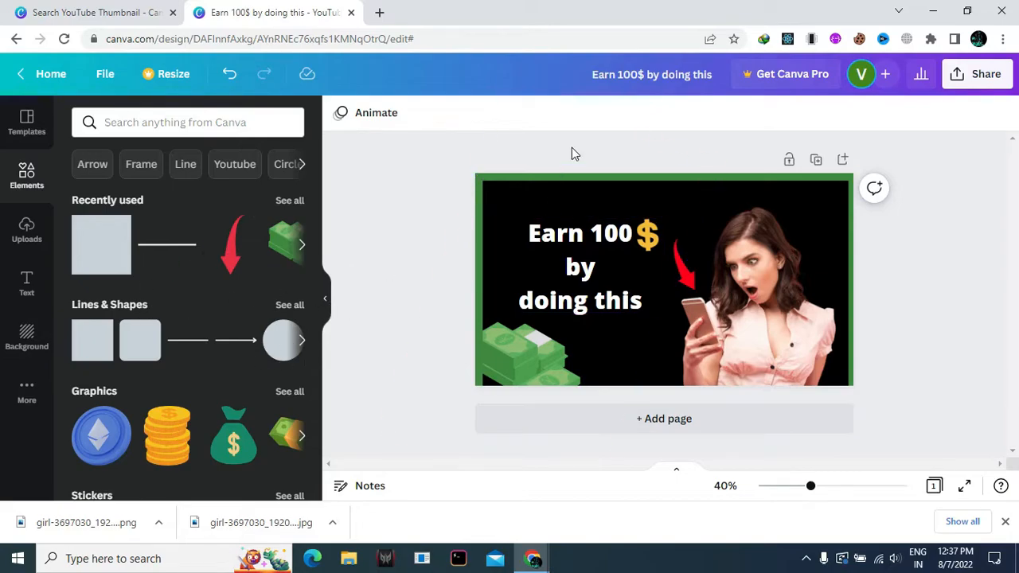
Duplicate the upper green band again and place the copy along the thumbnail's lower edge
{"action": "left_click", "coordinate": [569, 177]}
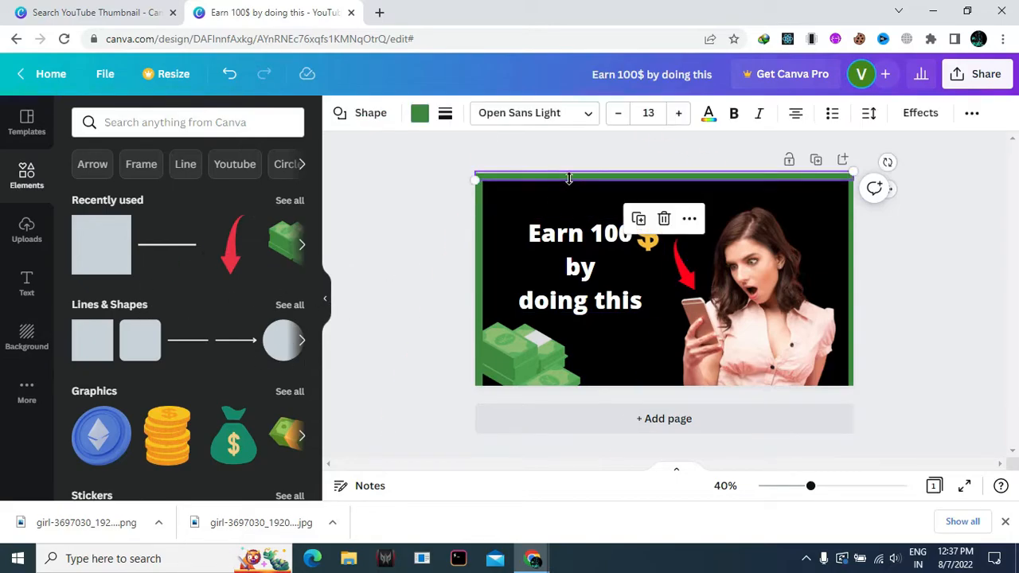
{"action": "key", "text": "ctrl+v"}
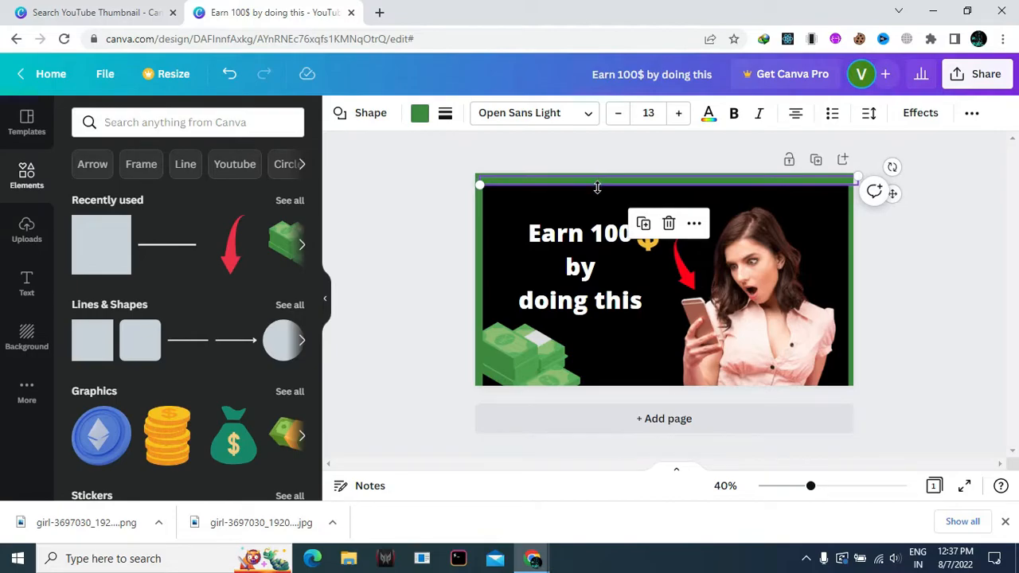
{"action": "left_click_drag", "start_coordinate": [895, 193], "coordinate": [892, 397]}
{"action": "left_click", "coordinate": [925, 319]}
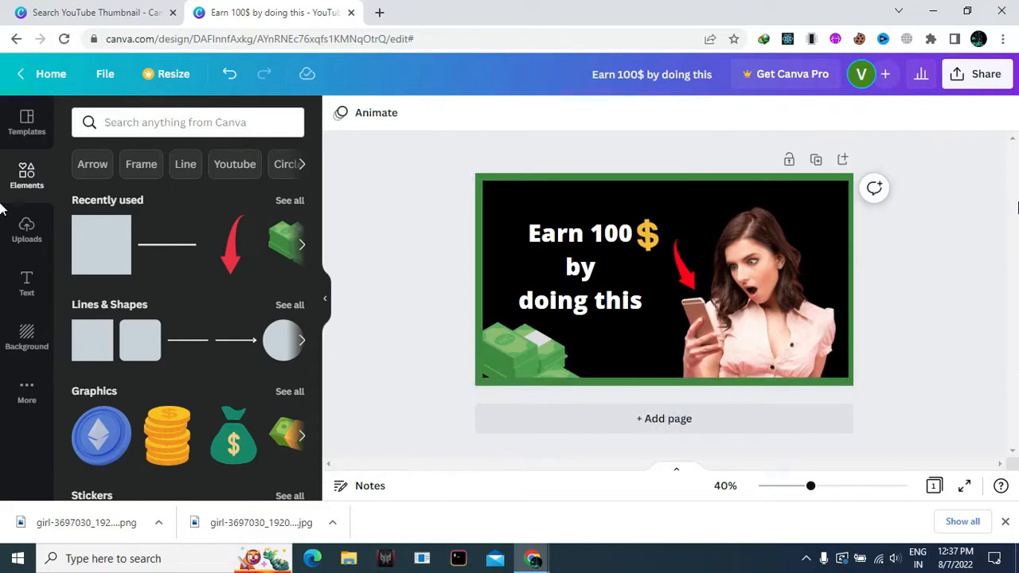
Thicken the lower green band upward and colour it red from the document colours
{"action": "left_click_drag", "start_coordinate": [931, 199], "coordinate": [728, 371]}
{"action": "left_click", "coordinate": [728, 381]}
{"action": "left_click", "coordinate": [419, 115]}
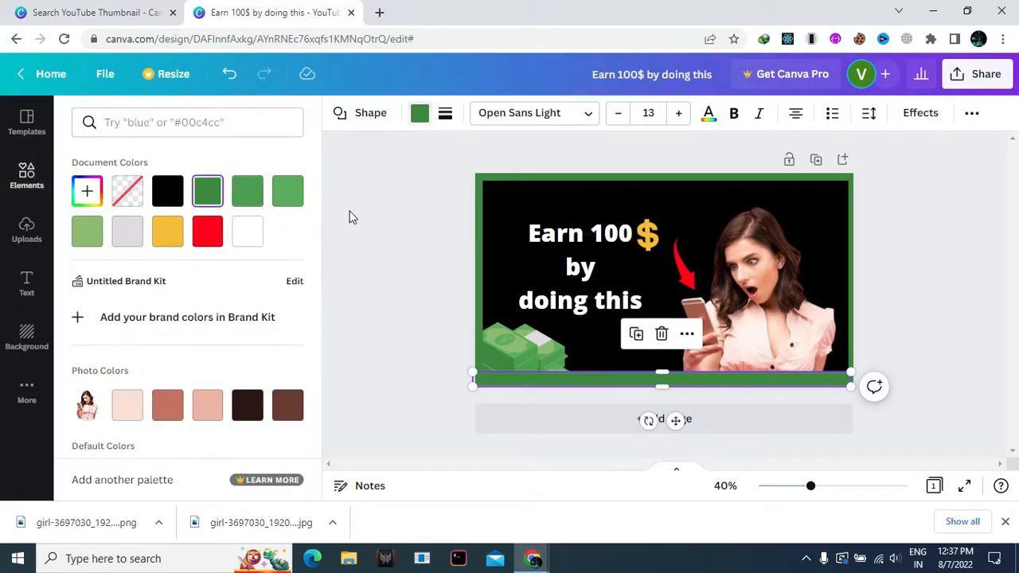
{"action": "left_click", "coordinate": [207, 231]}
{"action": "left_click", "coordinate": [976, 236]}
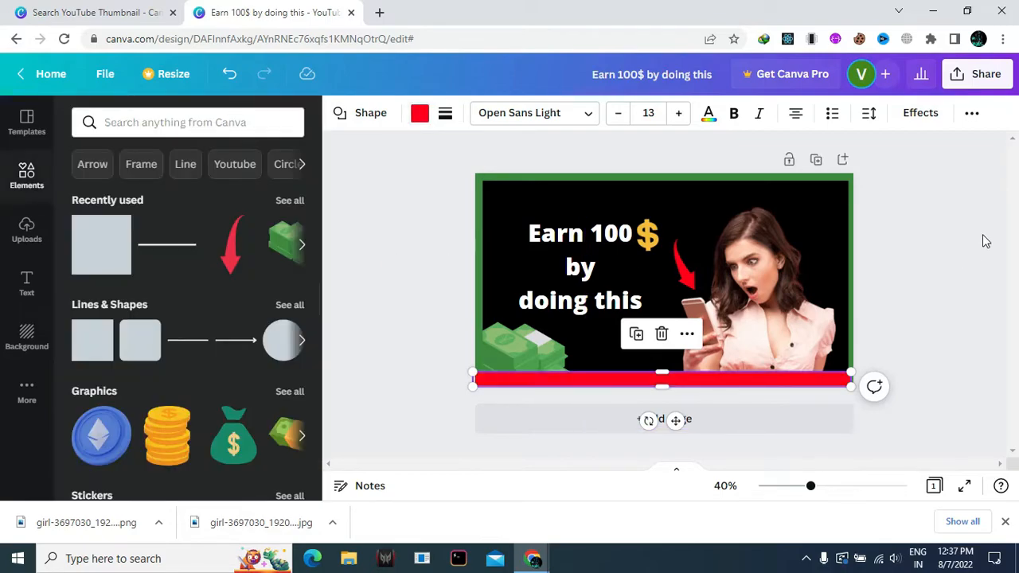
Colour the vertical band on the thumbnail's left edge yellow from the document colours
{"action": "left_click", "coordinate": [480, 291]}
{"action": "left_click", "coordinate": [419, 113]}
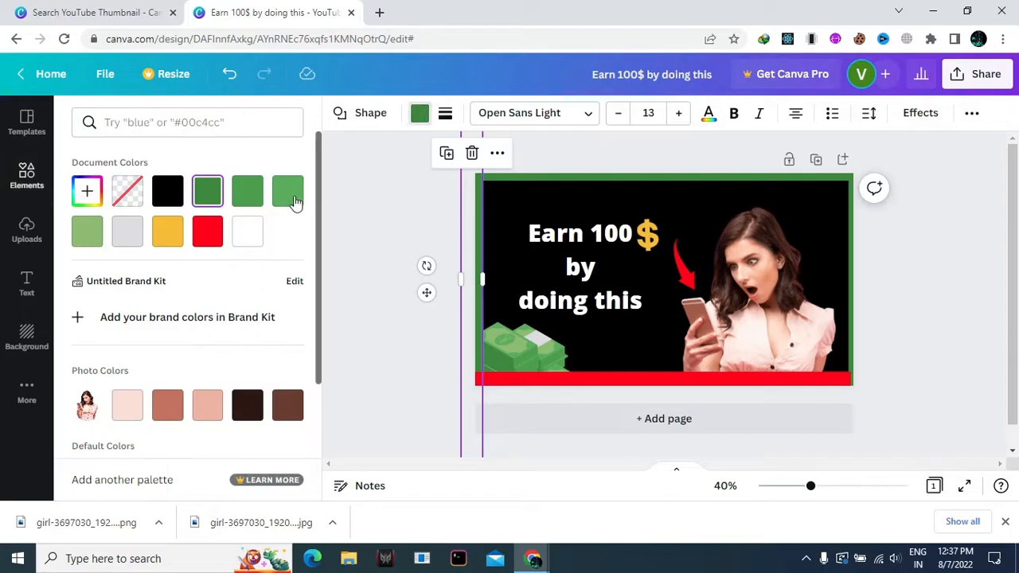
{"action": "left_click", "coordinate": [168, 232]}
{"action": "left_click", "coordinate": [935, 223]}
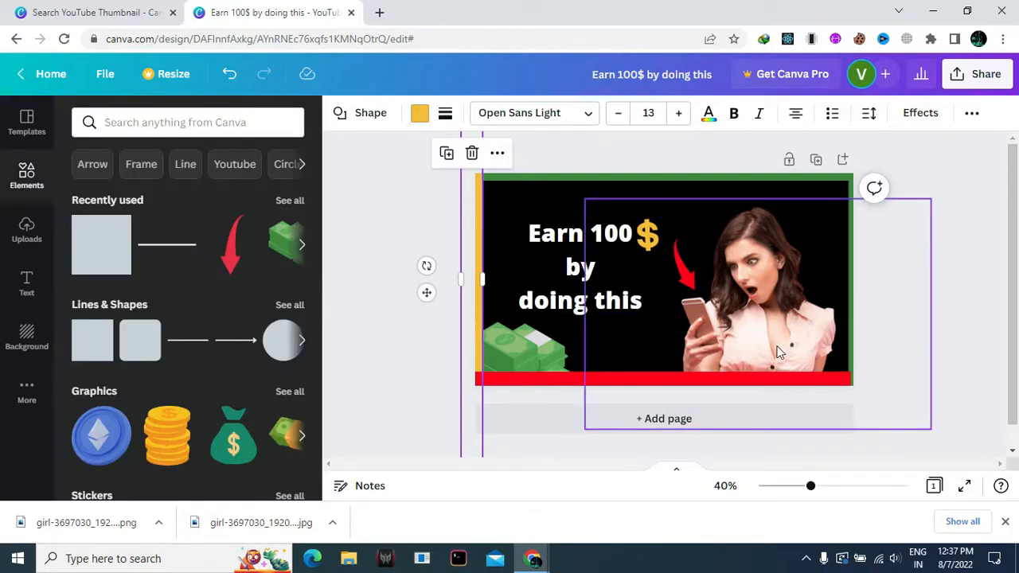
Delete the lower, left and right border bands, leaving only the upper green band
{"action": "left_click", "coordinate": [692, 377]}
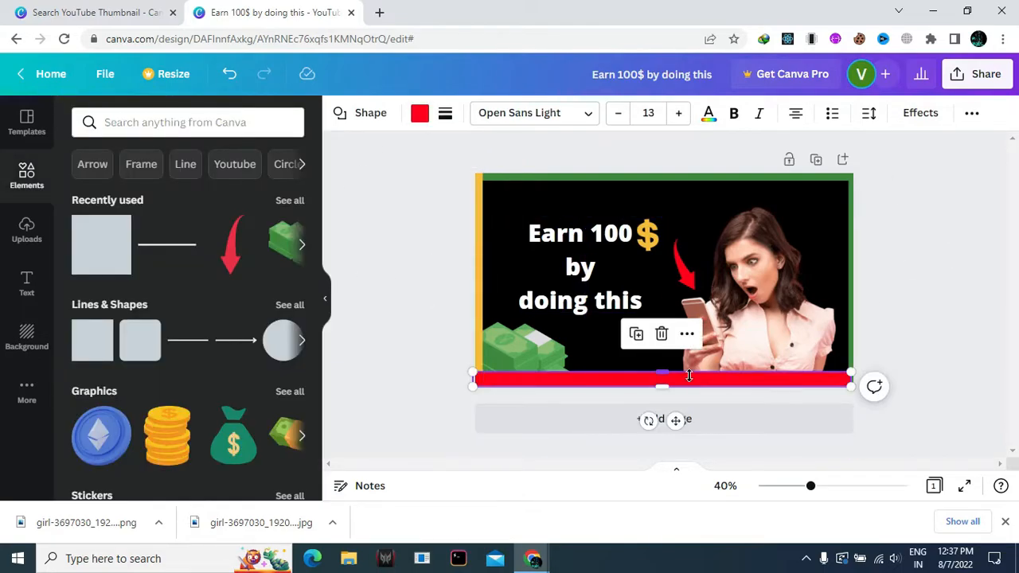
{"action": "key", "text": "Delete"}
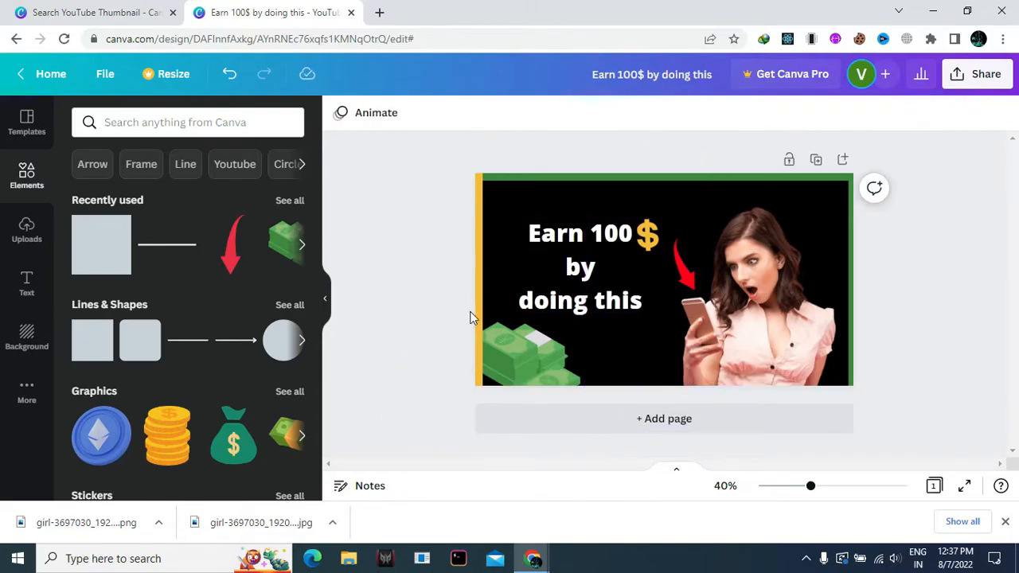
{"action": "left_click", "coordinate": [479, 316]}
{"action": "key", "text": "Delete"}
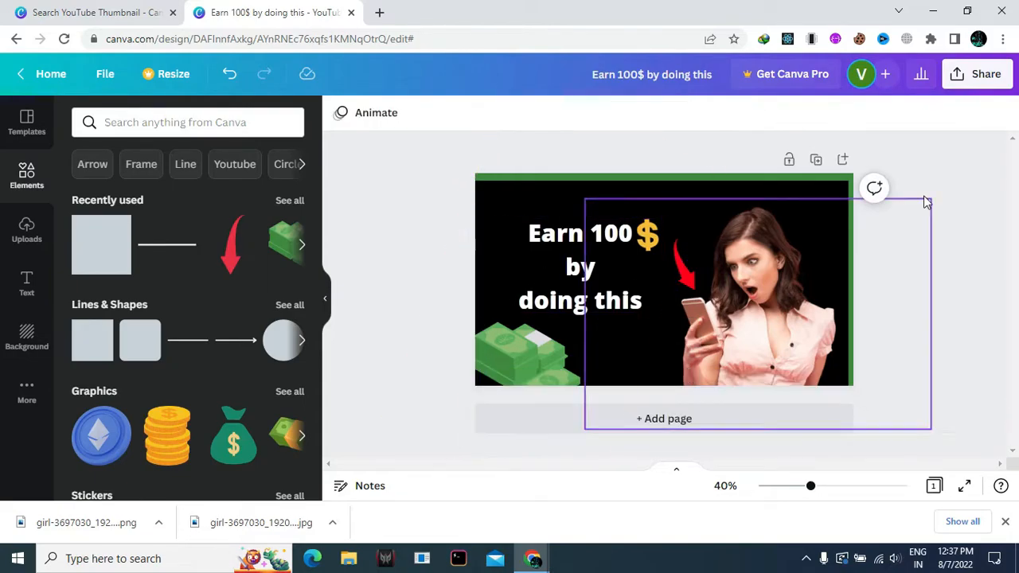
{"action": "left_click", "coordinate": [851, 266]}
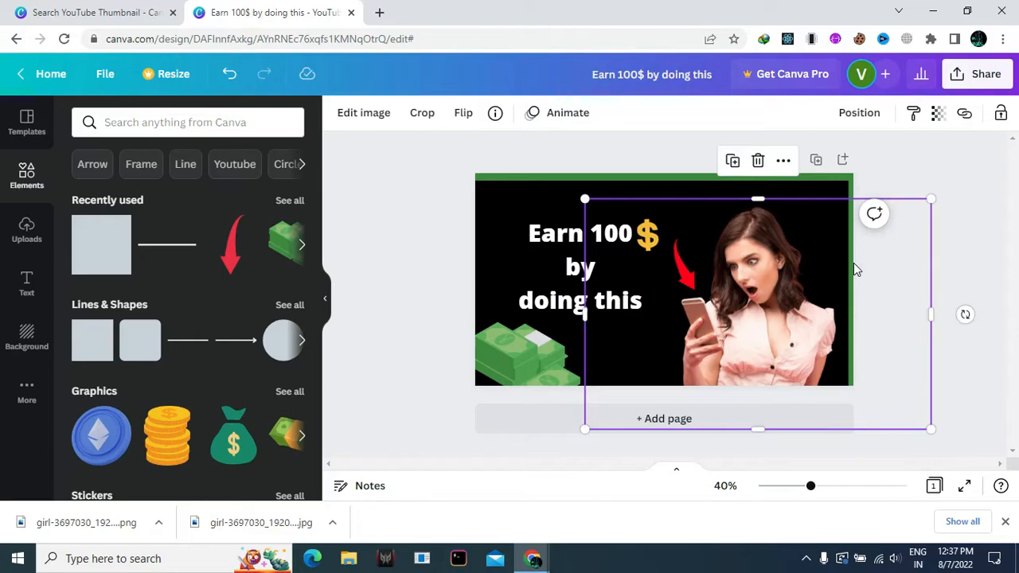
{"action": "left_click", "coordinate": [851, 263]}
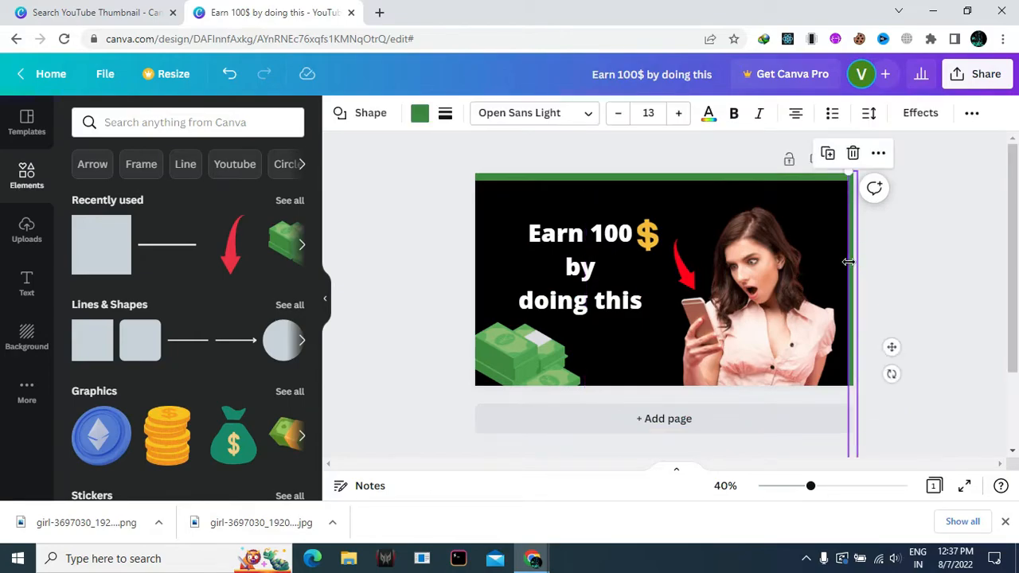
{"action": "key", "text": "Delete"}
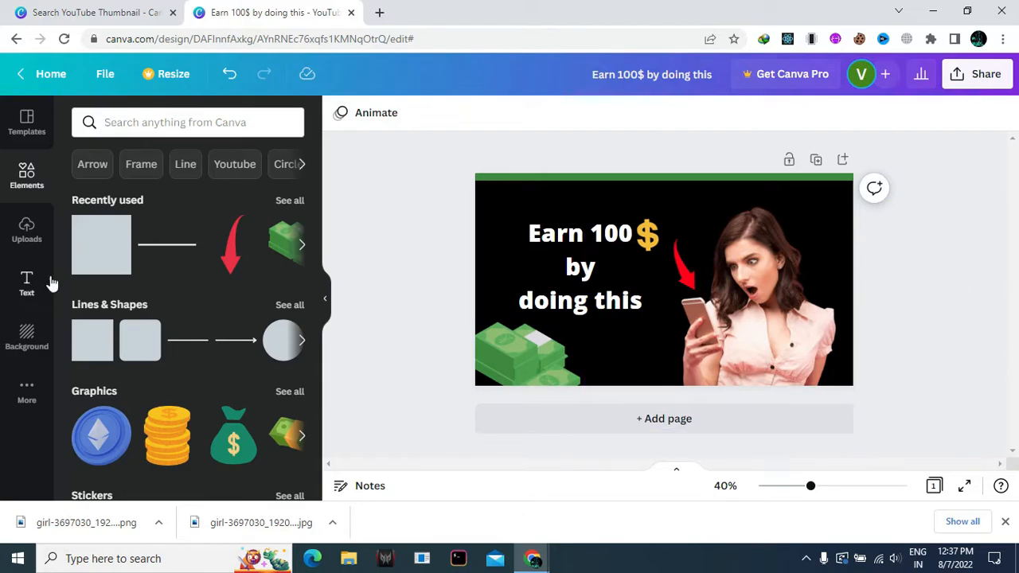
Add a green square shape and place it behind the word "Earn" in the heading
{"action": "left_click", "coordinate": [102, 248]}
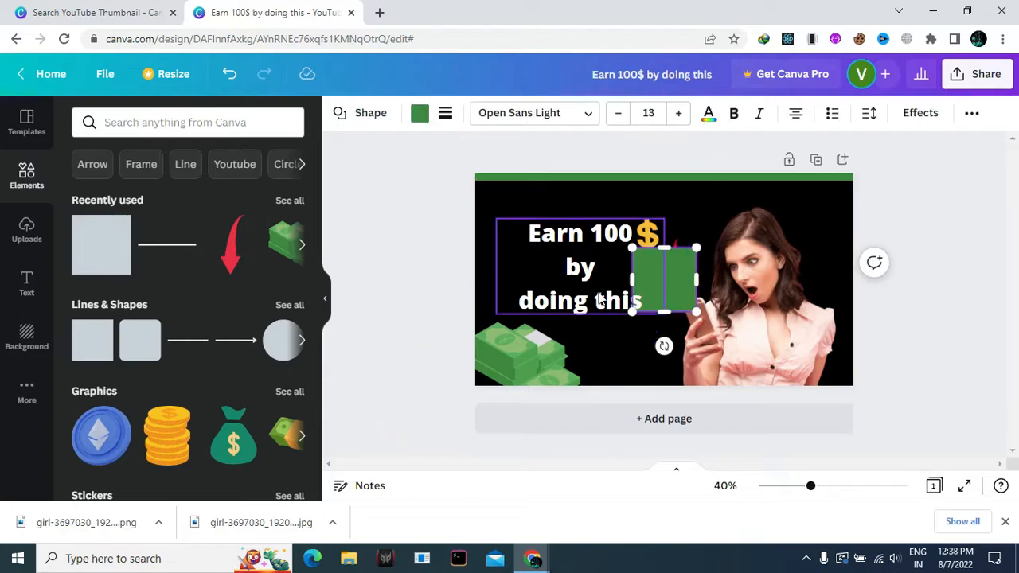
{"action": "left_click_drag", "start_coordinate": [665, 296], "coordinate": [564, 255]}
Try to move the green square behind "100" in the shifted heading and send it to the back
{"action": "left_click", "coordinate": [539, 250]}
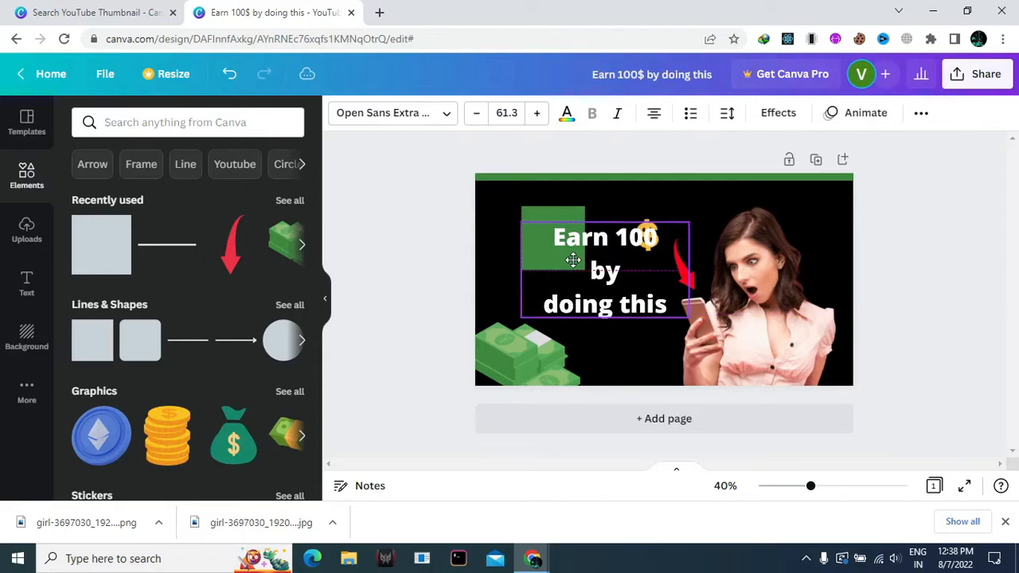
{"action": "left_click", "coordinate": [545, 226]}
{"action": "left_click_drag", "start_coordinate": [544, 216], "coordinate": [636, 214]}
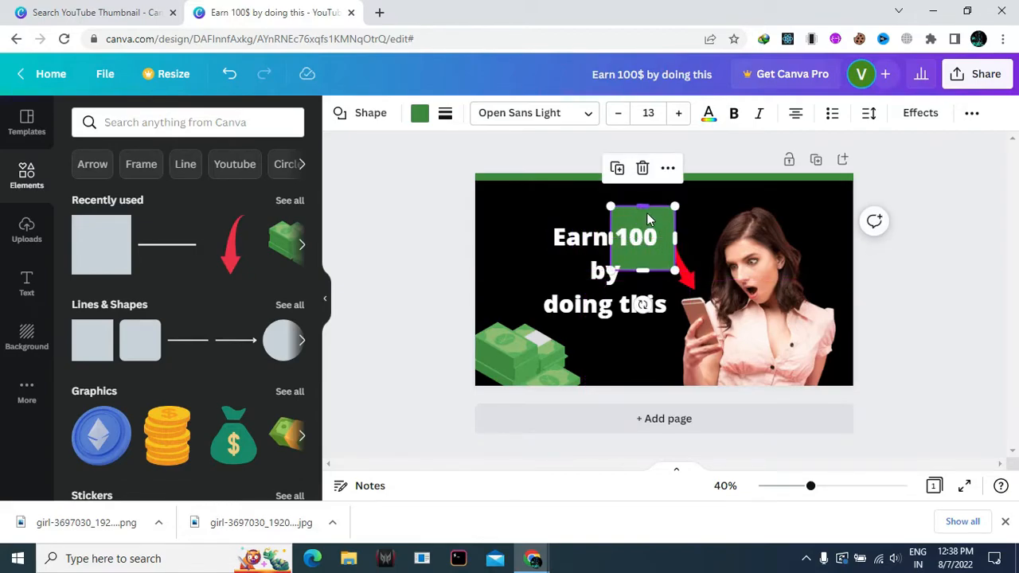
{"action": "right_click", "coordinate": [649, 221]}
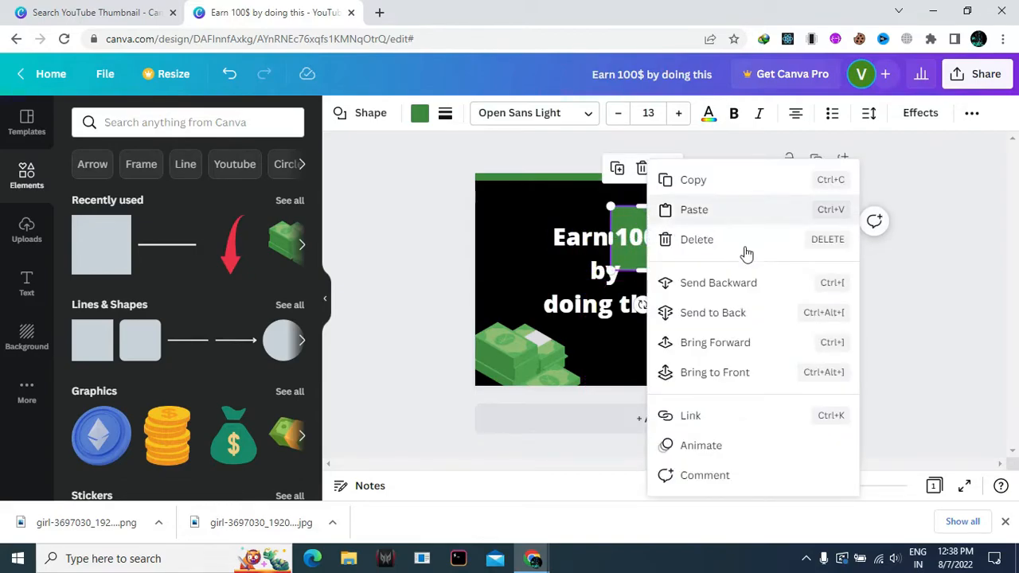
{"action": "left_click", "coordinate": [740, 317]}
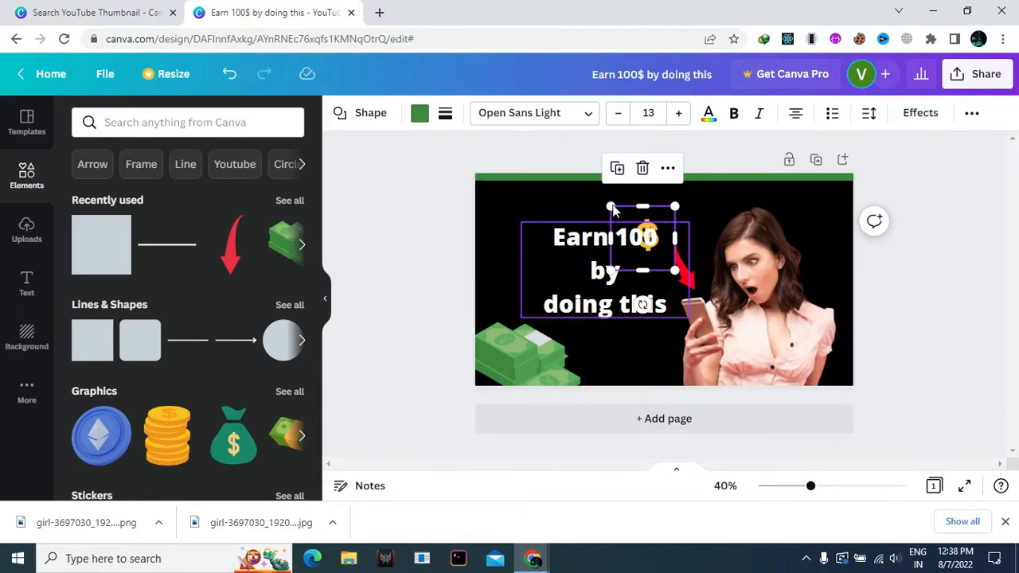
{"action": "left_click", "coordinate": [995, 266]}
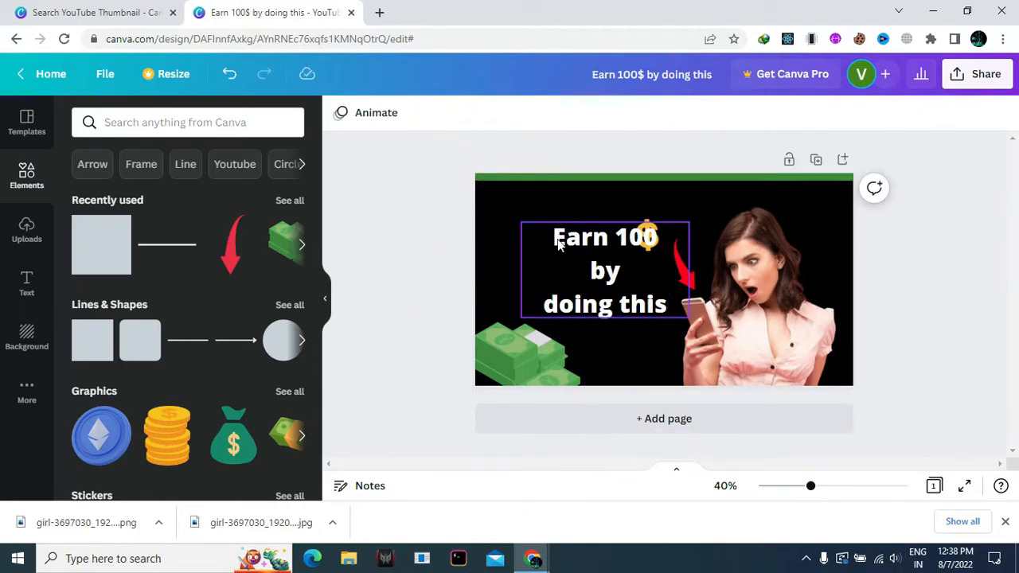
Undo the send to back, the green square's move and the heading's shift
{"action": "key", "text": "ctrl+z"}
{"action": "key", "text": "ctrl+z"}
{"action": "key", "text": "ctrl+z"}
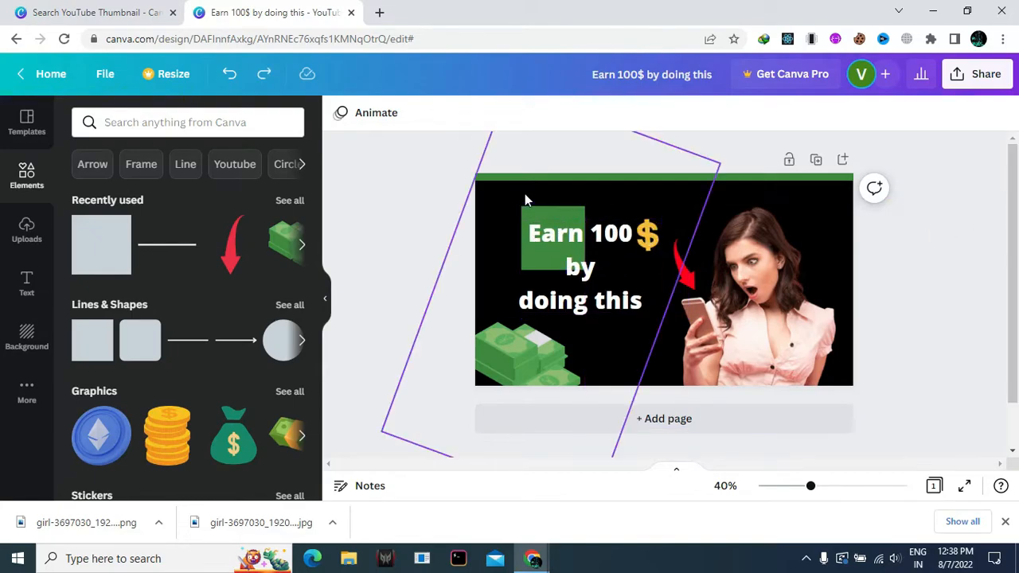
Shrink the green square into a rectangle that closely frames the word "Earn"
{"action": "left_click", "coordinate": [534, 212]}
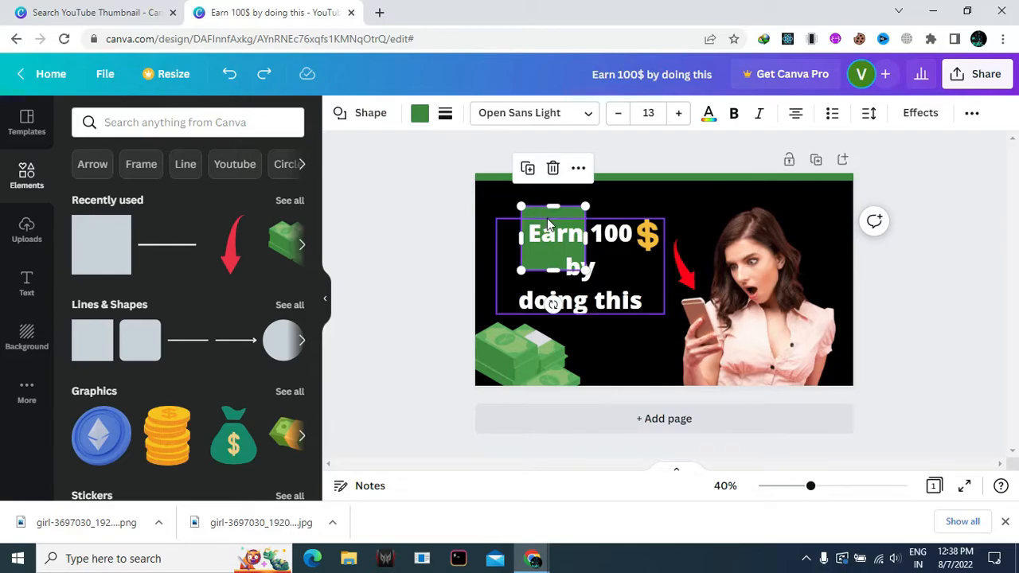
{"action": "mouse_move", "coordinate": [535, 213]}
{"action": "left_mouse_down"}
{"action": "mouse_move", "coordinate": [535, 203]}
{"action": "mouse_move", "coordinate": [518, 212]}
{"action": "mouse_move", "coordinate": [524, 219]}
{"action": "left_mouse_up"}
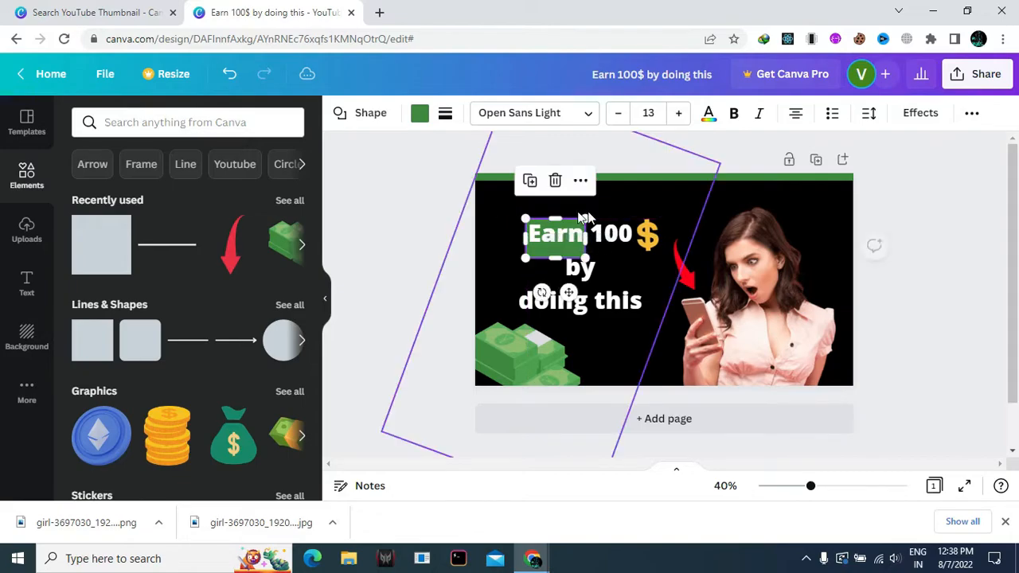
{"action": "left_click", "coordinate": [978, 223]}
{"action": "left_click", "coordinate": [558, 249]}
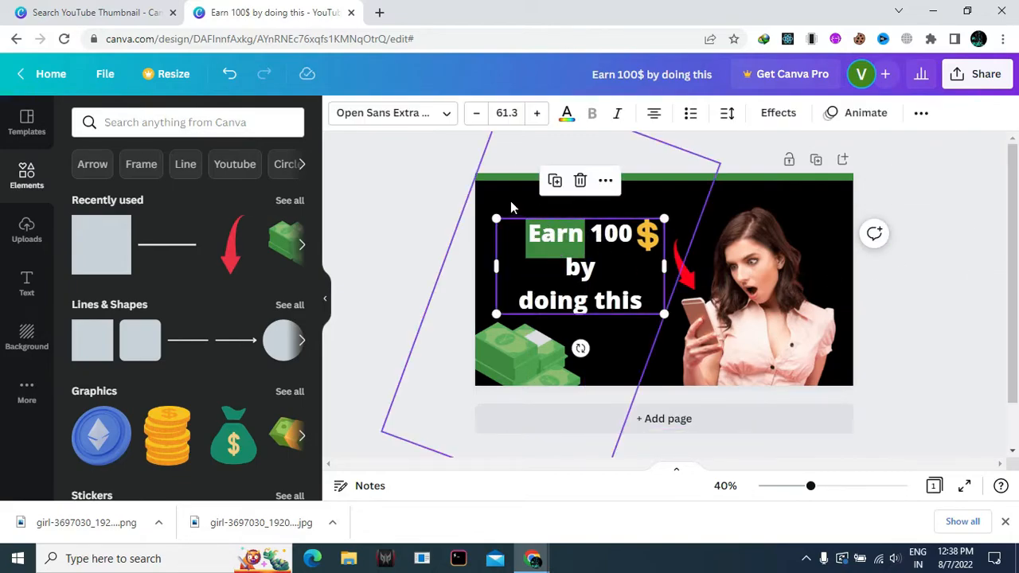
{"action": "left_click", "coordinate": [539, 231]}
{"action": "left_click", "coordinate": [546, 207]}
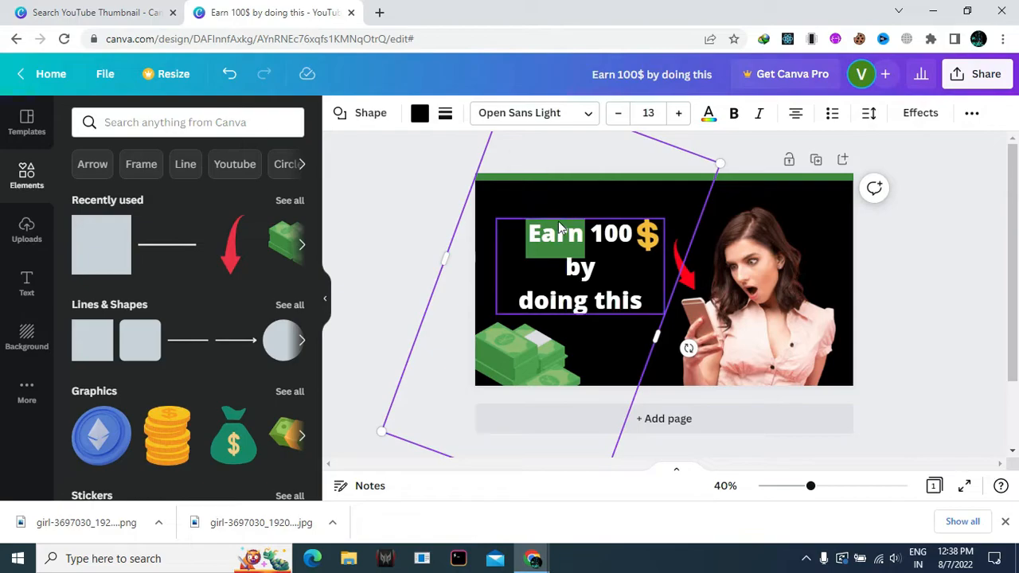
{"action": "left_click", "coordinate": [562, 238]}
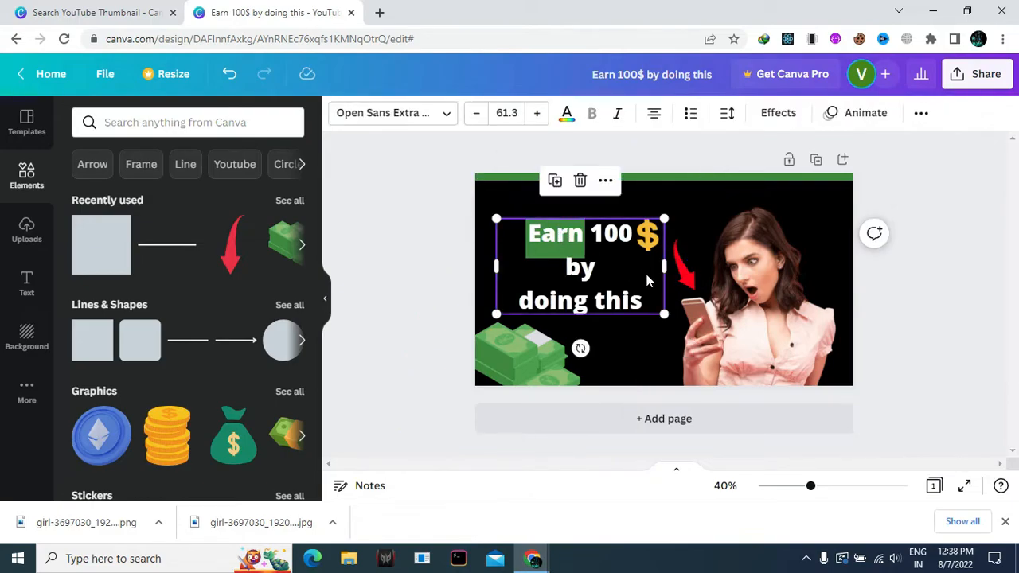
Lock the cut-out photo of the woman with the phone in place
{"action": "left_click", "coordinate": [633, 345]}
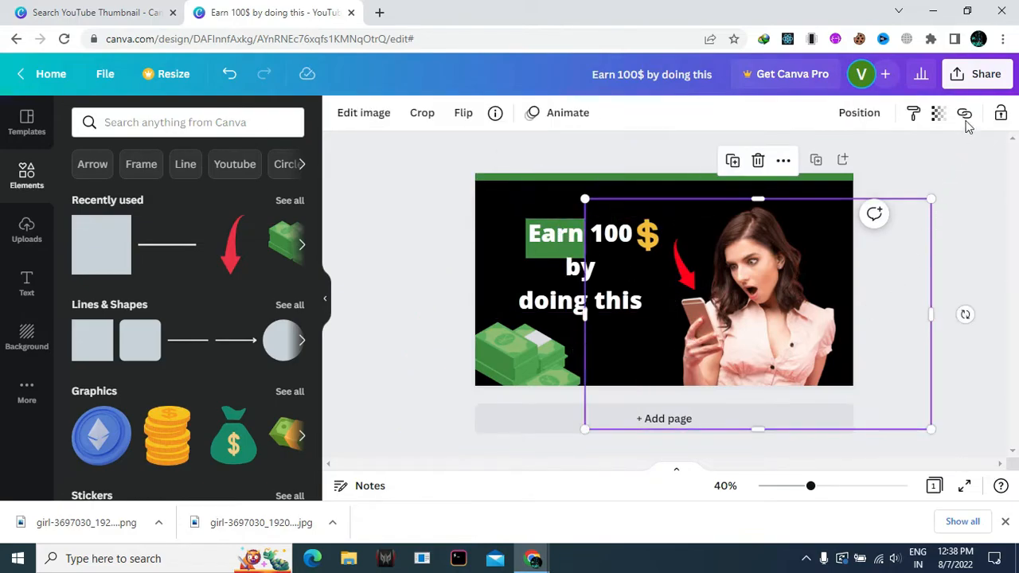
{"action": "left_click", "coordinate": [1000, 113]}
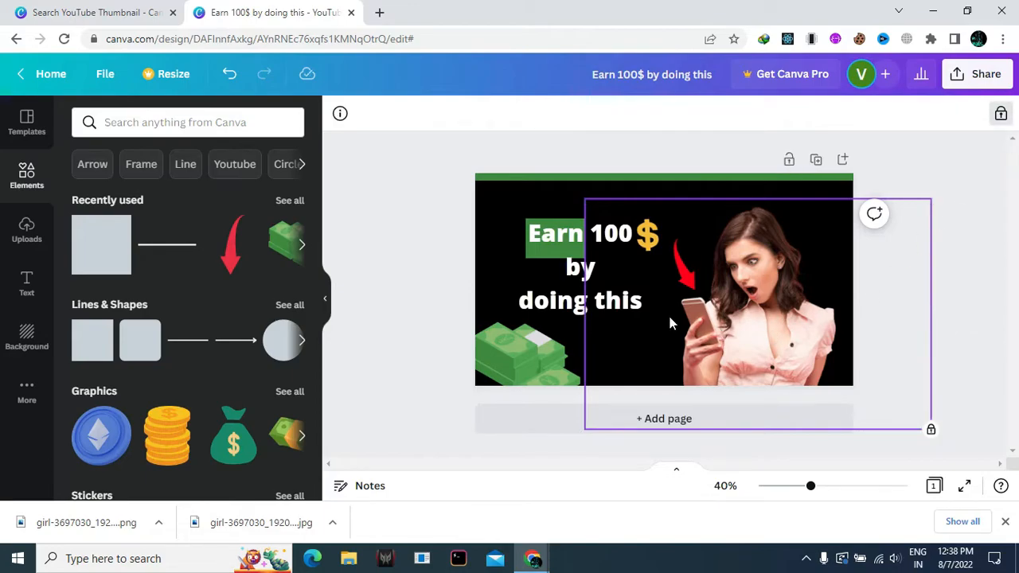
{"action": "left_click", "coordinate": [535, 359]}
{"action": "left_click", "coordinate": [746, 324]}
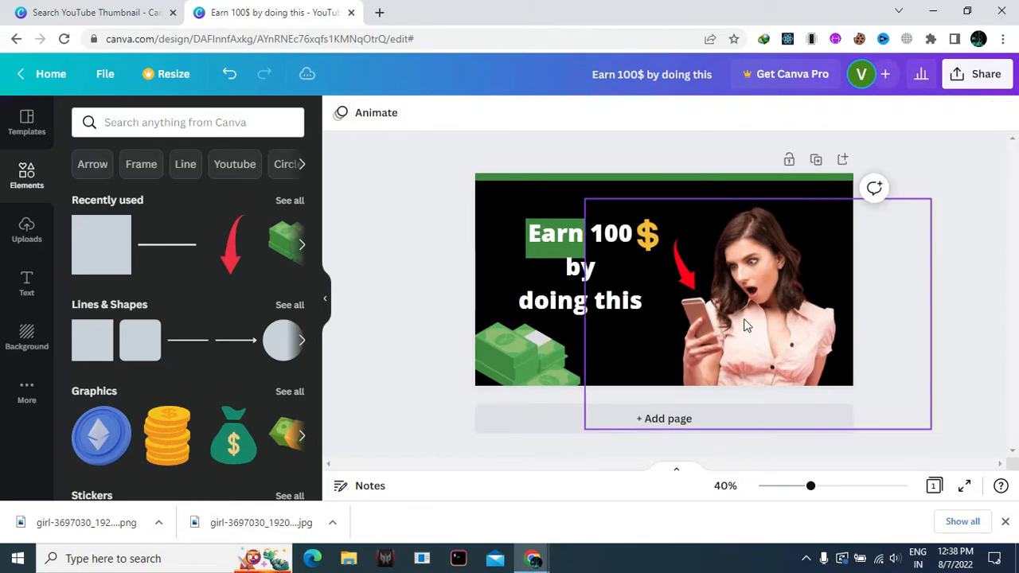
{"action": "left_click", "coordinate": [574, 233]}
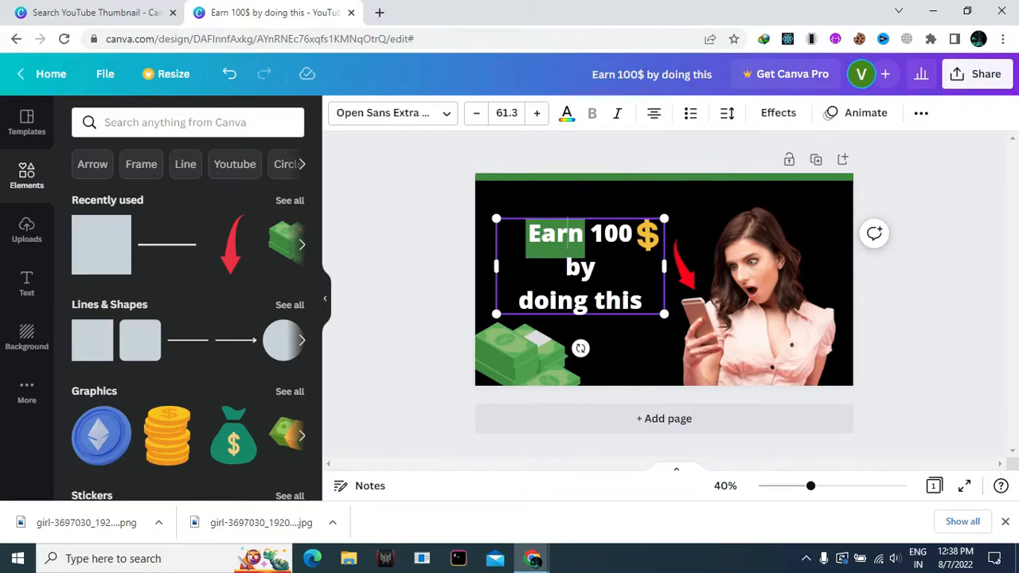
{"action": "left_click", "coordinate": [478, 241]}
{"action": "left_click", "coordinate": [557, 268]}
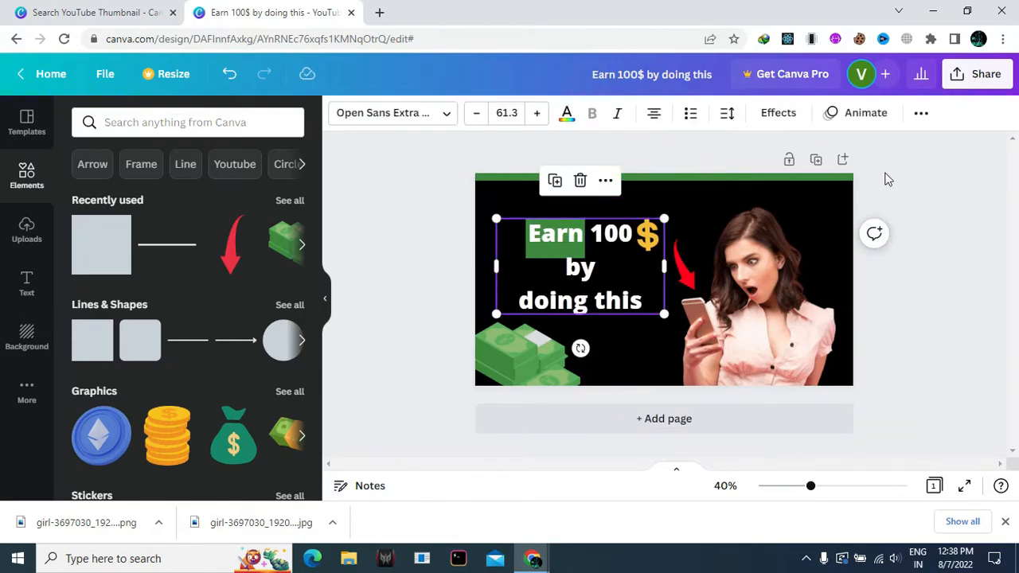
Lock the green cash stack graphic in place on the thumbnail
{"action": "left_click", "coordinate": [527, 374]}
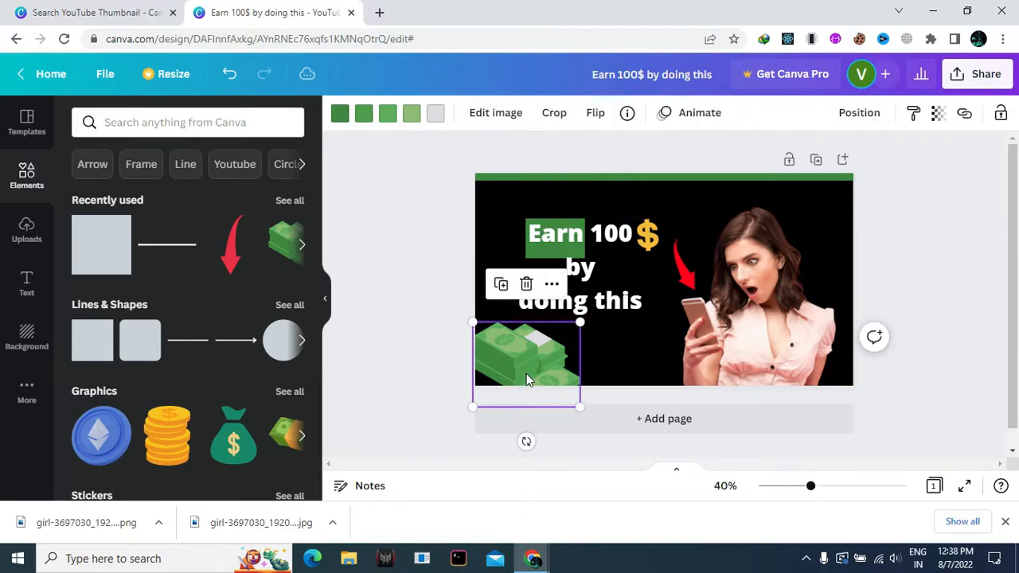
{"action": "left_click", "coordinate": [1000, 112]}
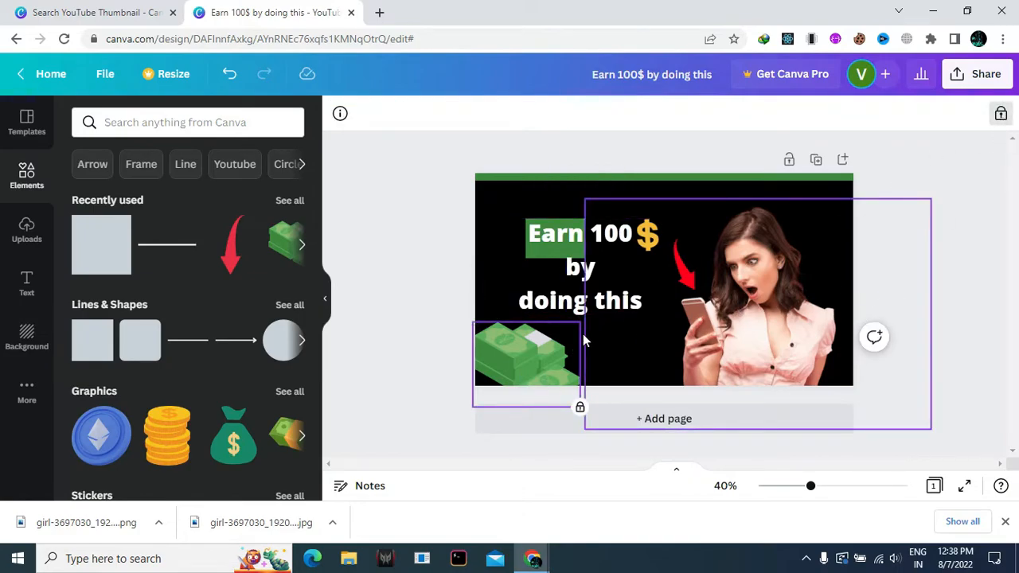
{"action": "left_click", "coordinate": [448, 287]}
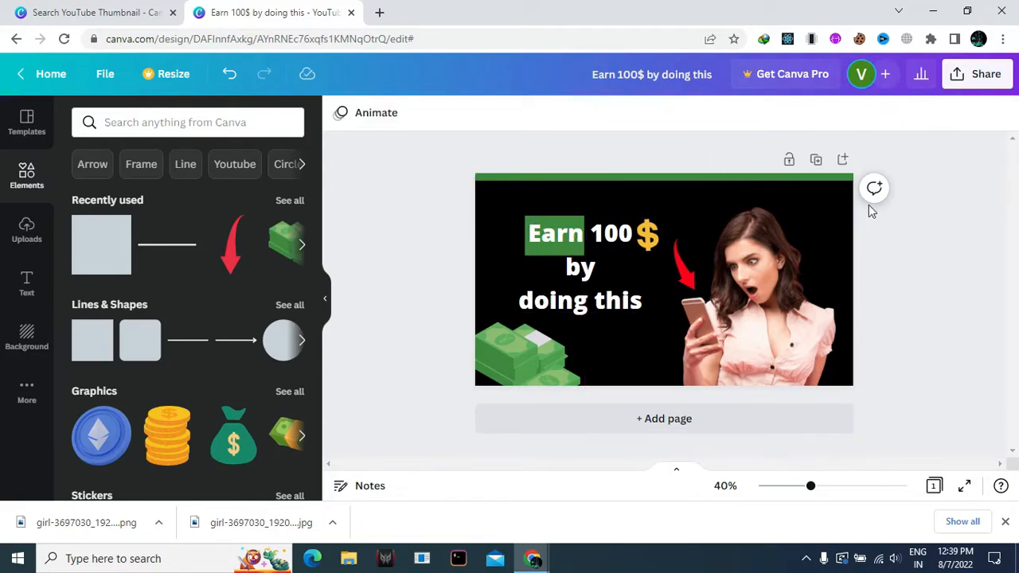
Download the finished thumbnail design as a PNG at 1280 × 720 px
{"action": "left_click", "coordinate": [981, 86]}
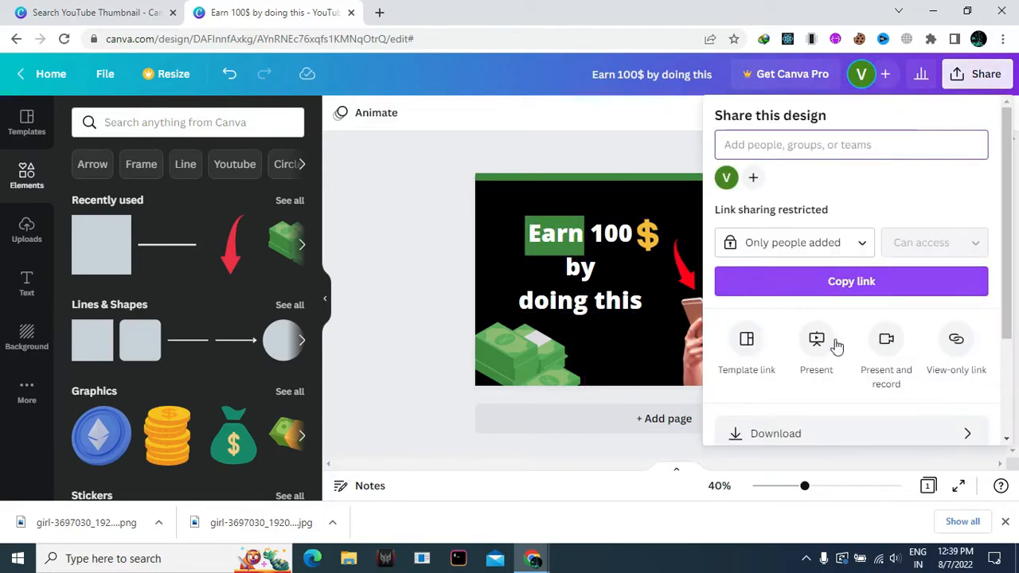
{"action": "scroll", "coordinate": [820, 315], "scroll_direction": "down", "scroll_amount": 2}
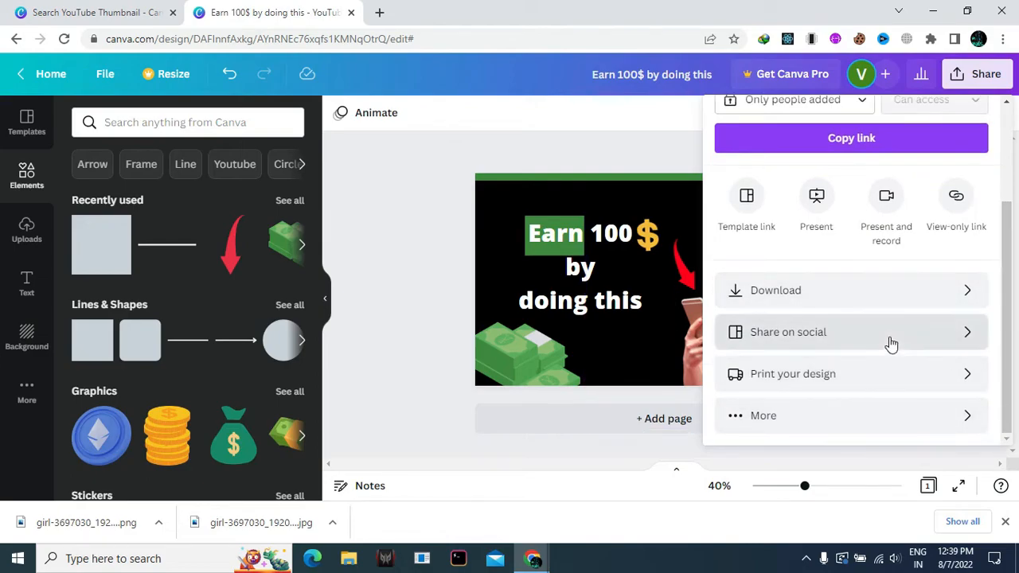
{"action": "left_click", "coordinate": [810, 293]}
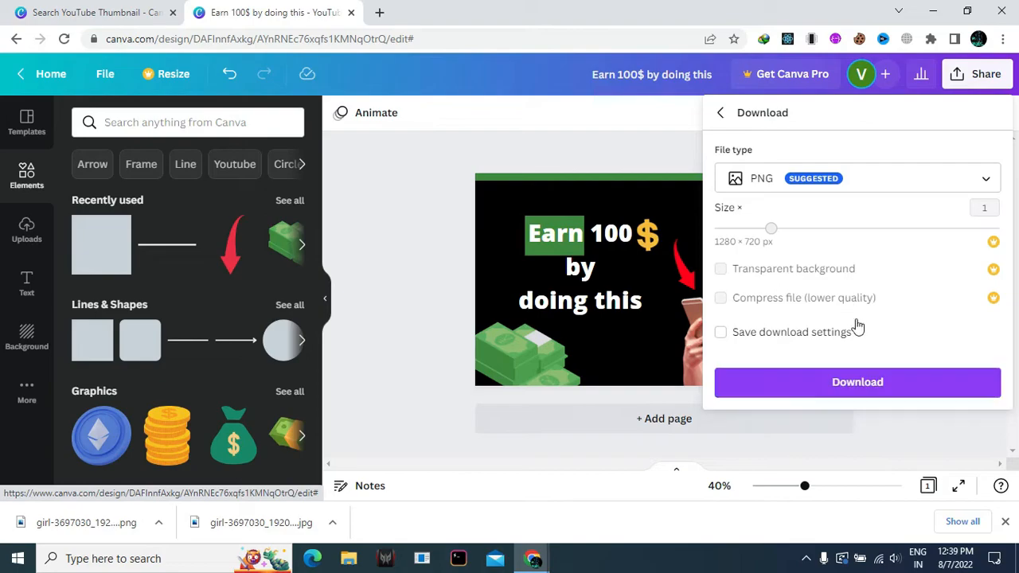
{"action": "left_click", "coordinate": [825, 390]}
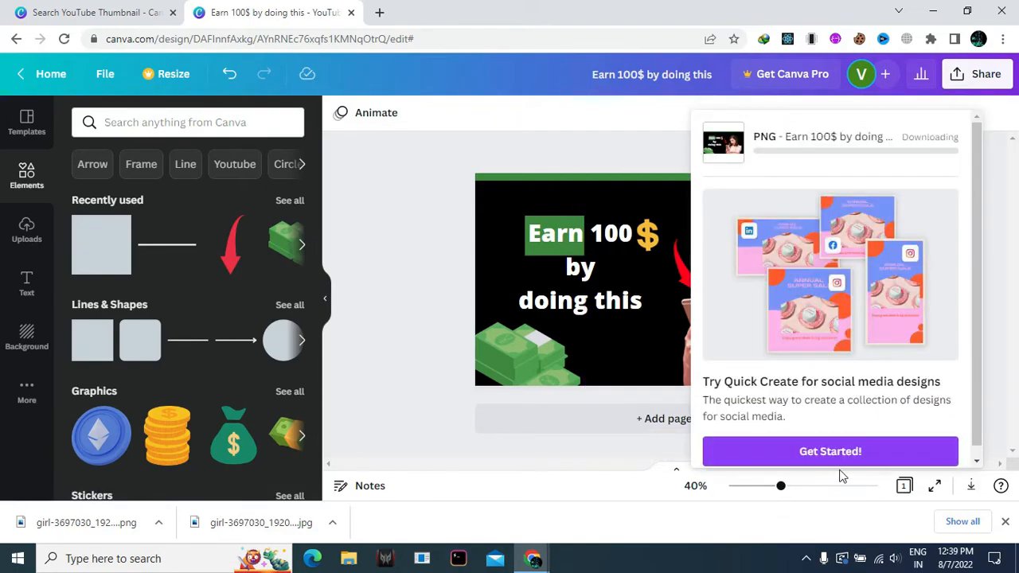
{"action": "scroll", "coordinate": [832, 342], "scroll_direction": "down", "scroll_amount": 1}
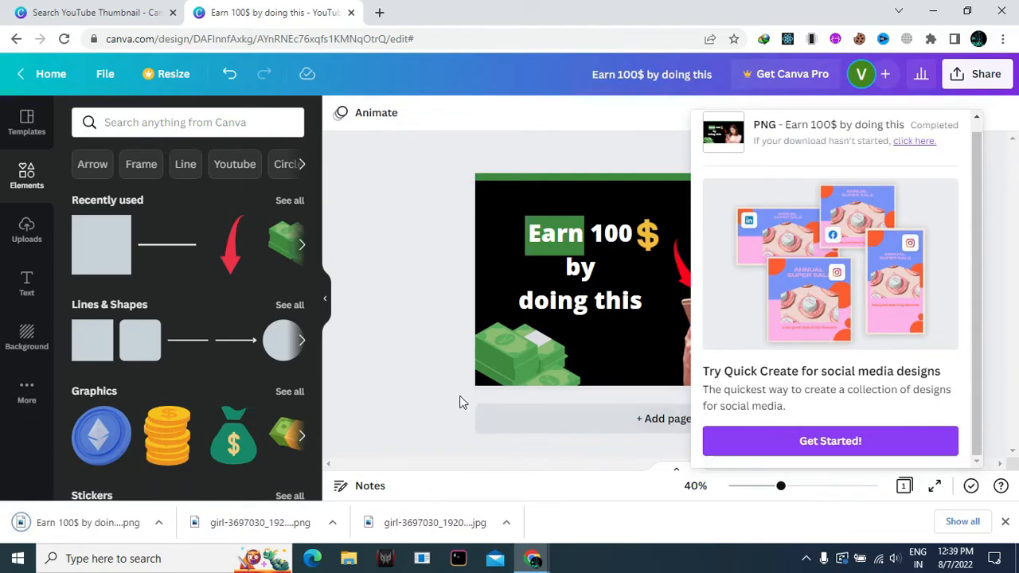
Open the downloaded thumbnail PNG to check it, and close the image viewer and the download notice
{"action": "left_click", "coordinate": [48, 527]}
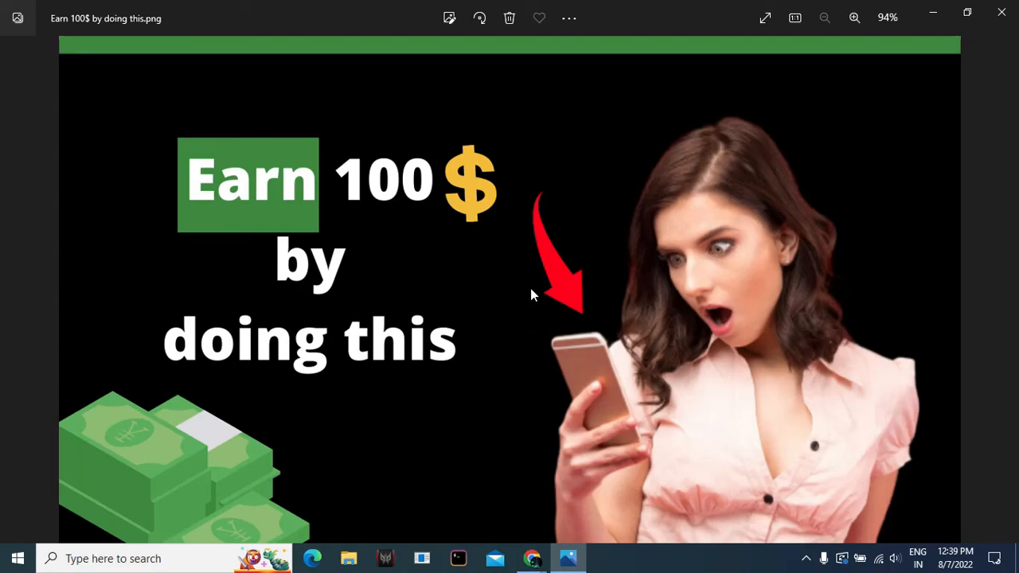
{"action": "scroll", "coordinate": [552, 211], "scroll_direction": "up", "scroll_amount": 2}
{"action": "scroll", "coordinate": [553, 211], "scroll_direction": "down", "scroll_amount": 2}
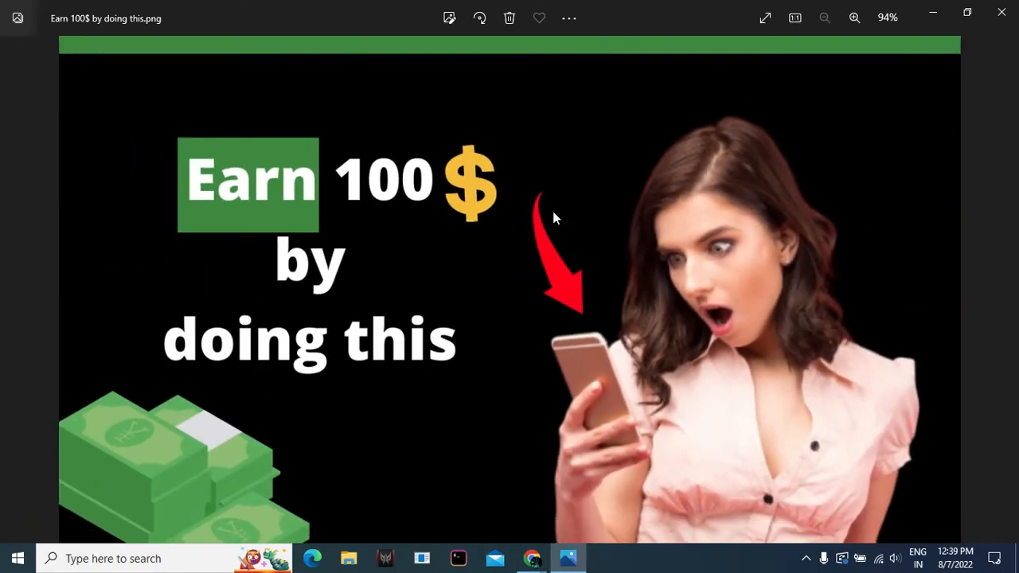
{"action": "left_click_drag", "start_coordinate": [632, 7], "coordinate": [648, 57]}
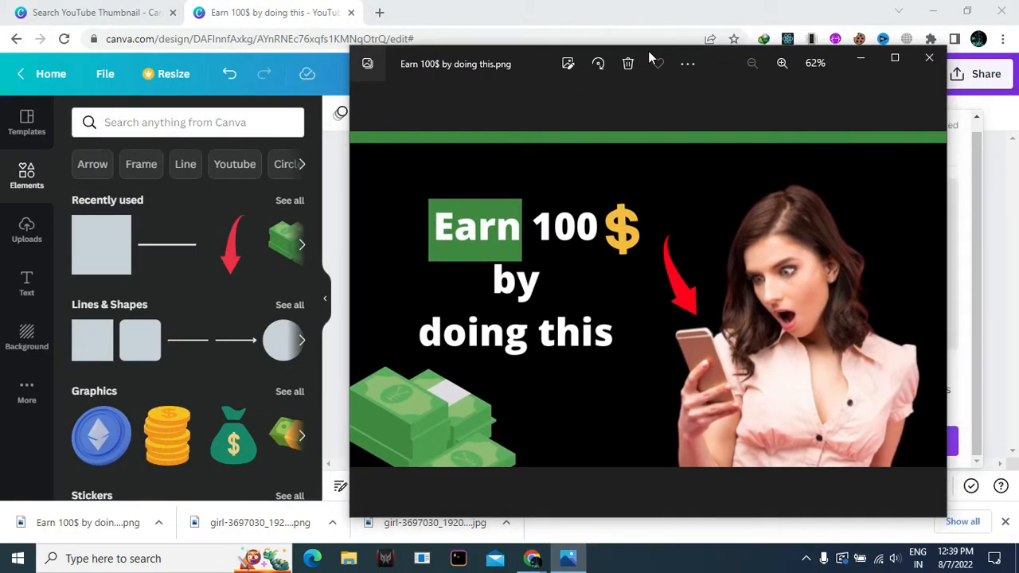
{"action": "left_click", "coordinate": [929, 57]}
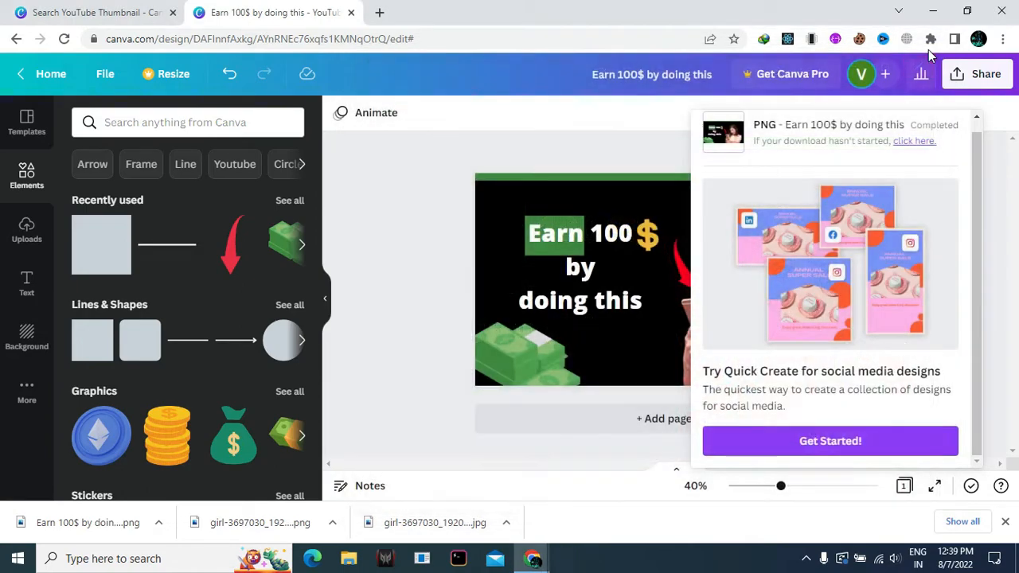
{"action": "left_click", "coordinate": [460, 171]}
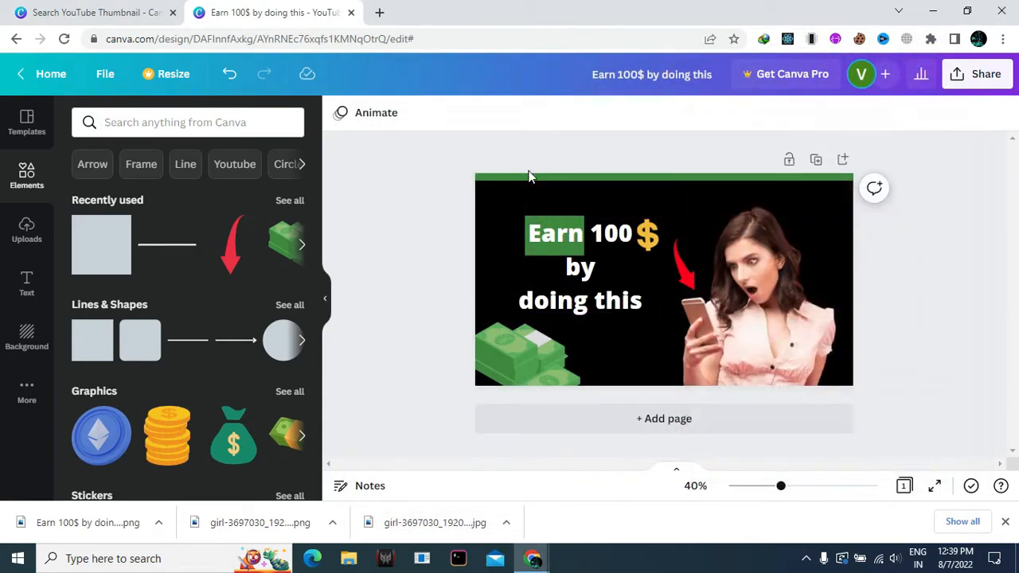
Add a second page and apply the red "How to Grow Your Channel" YouTube thumbnail template to it
{"action": "left_click", "coordinate": [327, 309]}
{"action": "left_click", "coordinate": [537, 423]}
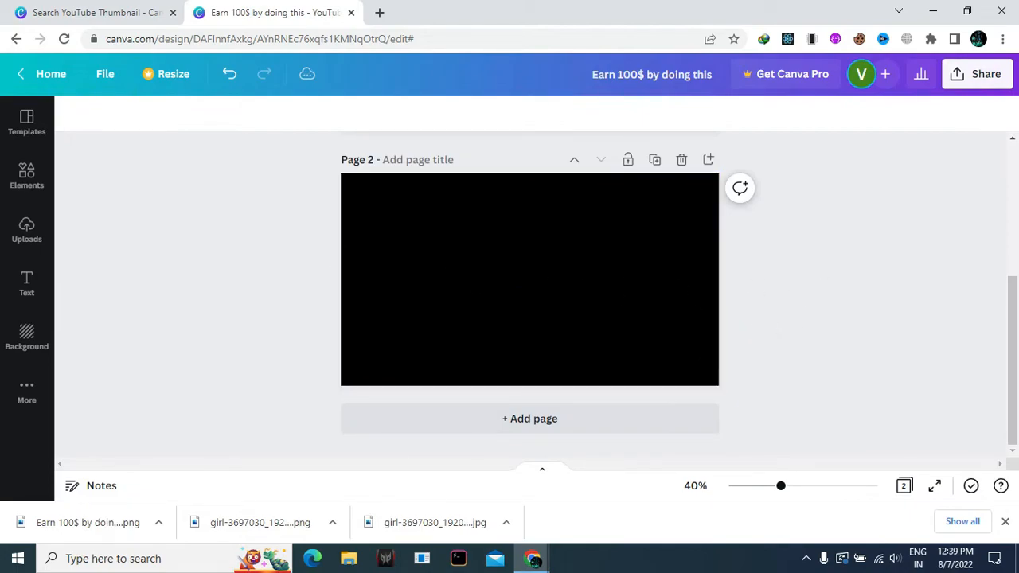
{"action": "left_click", "coordinate": [32, 127]}
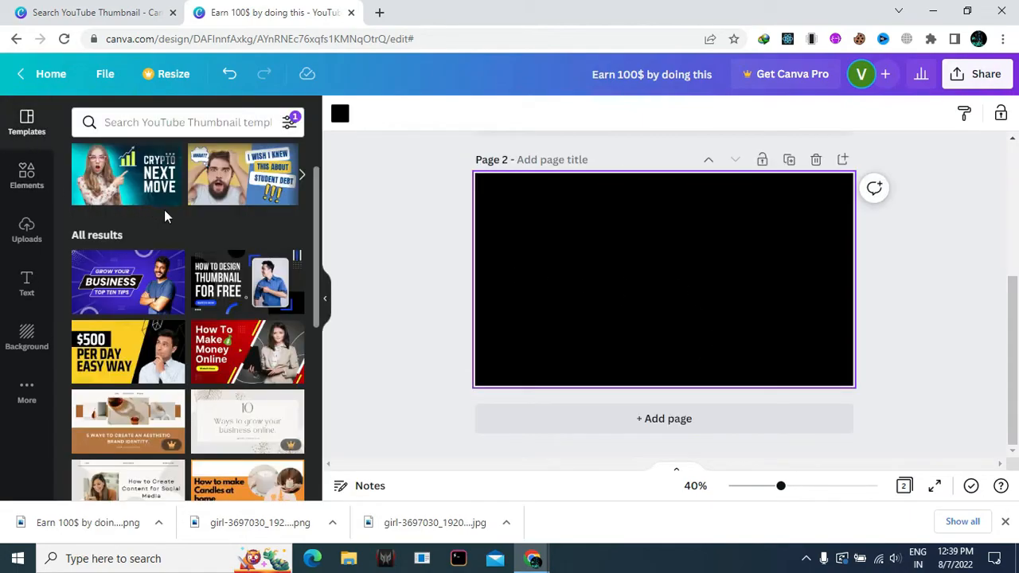
{"action": "scroll", "coordinate": [139, 277], "scroll_direction": "down", "scroll_amount": 5}
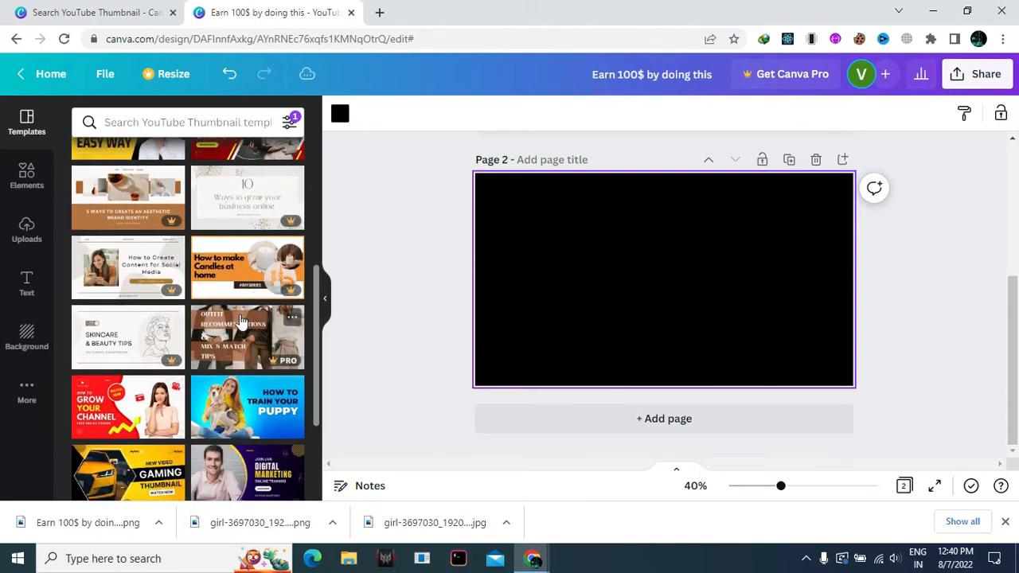
{"action": "left_click", "coordinate": [141, 400]}
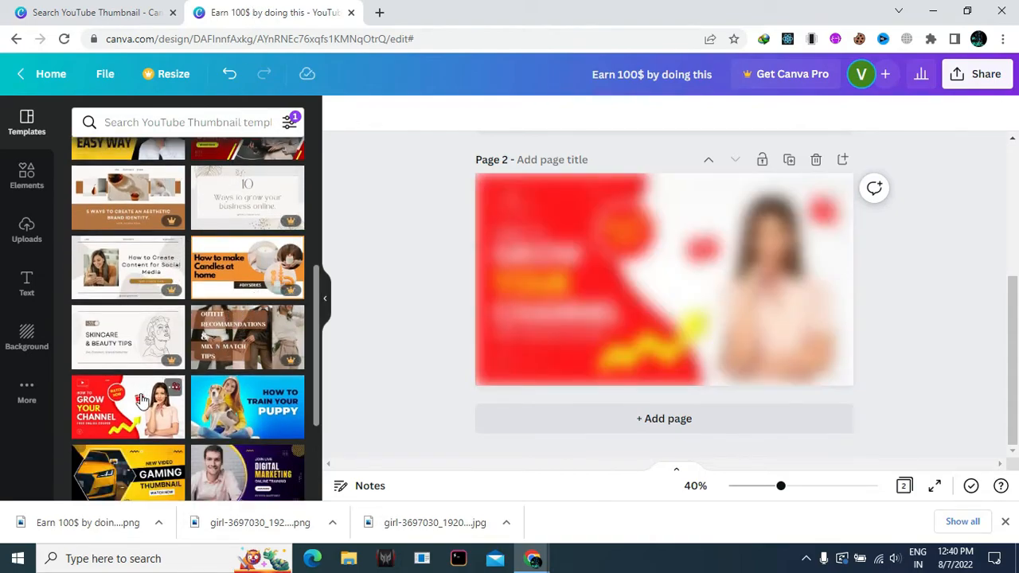
Delete the template's photo of the thoughtful woman from page 2
{"action": "left_click", "coordinate": [836, 282]}
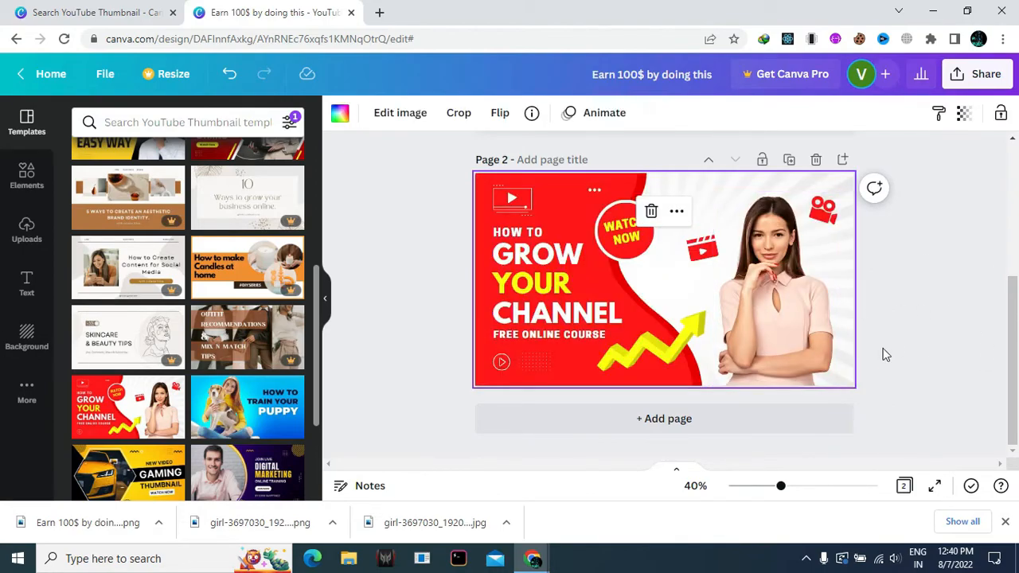
{"action": "left_click", "coordinate": [755, 291]}
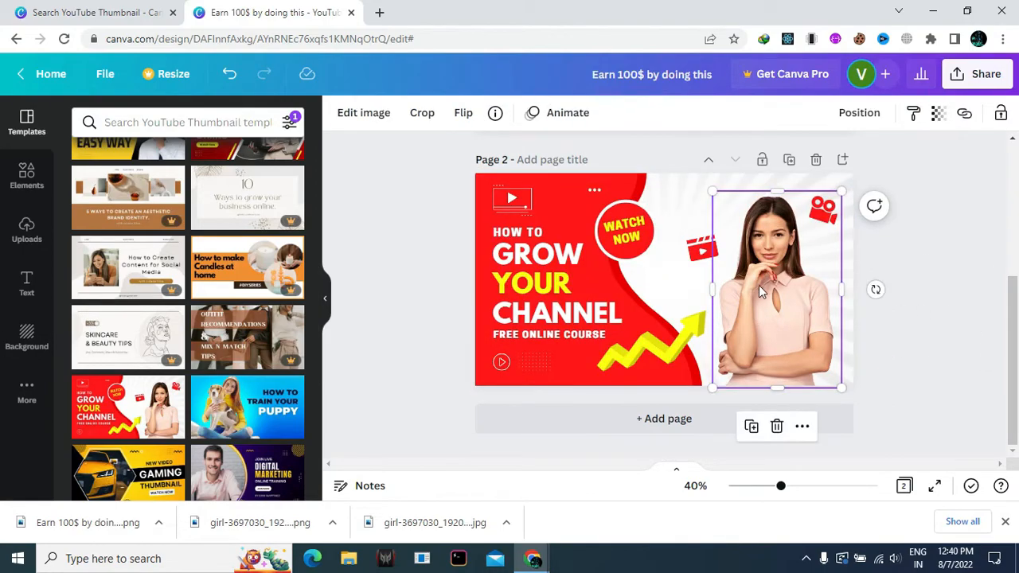
{"action": "left_click", "coordinate": [777, 427]}
Insert the uploaded cut-out of the surprised woman with the phone, enlarge it and place it where the template's woman was
{"action": "left_click", "coordinate": [26, 175]}
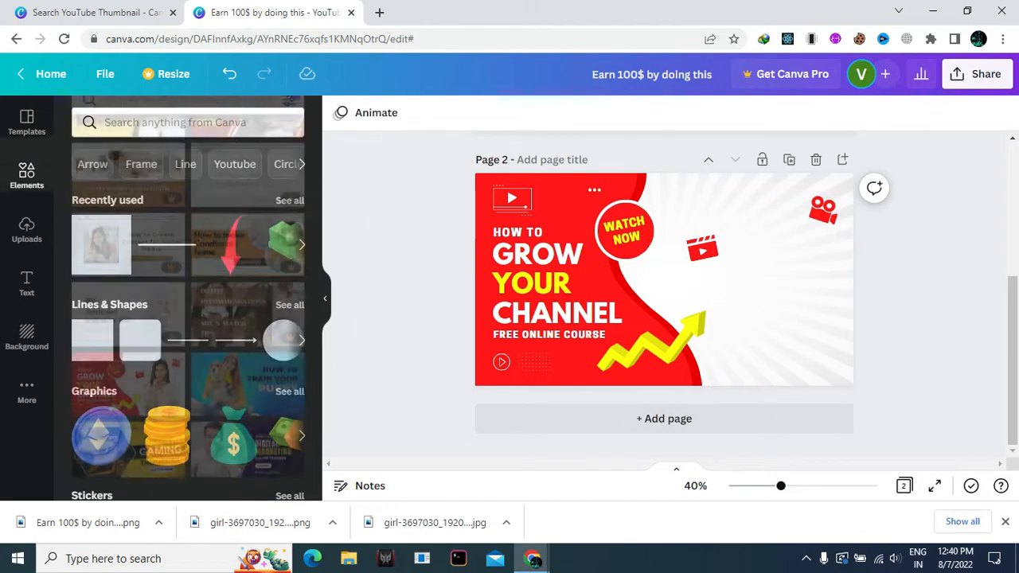
{"action": "scroll", "coordinate": [124, 331], "scroll_direction": "down", "scroll_amount": 3}
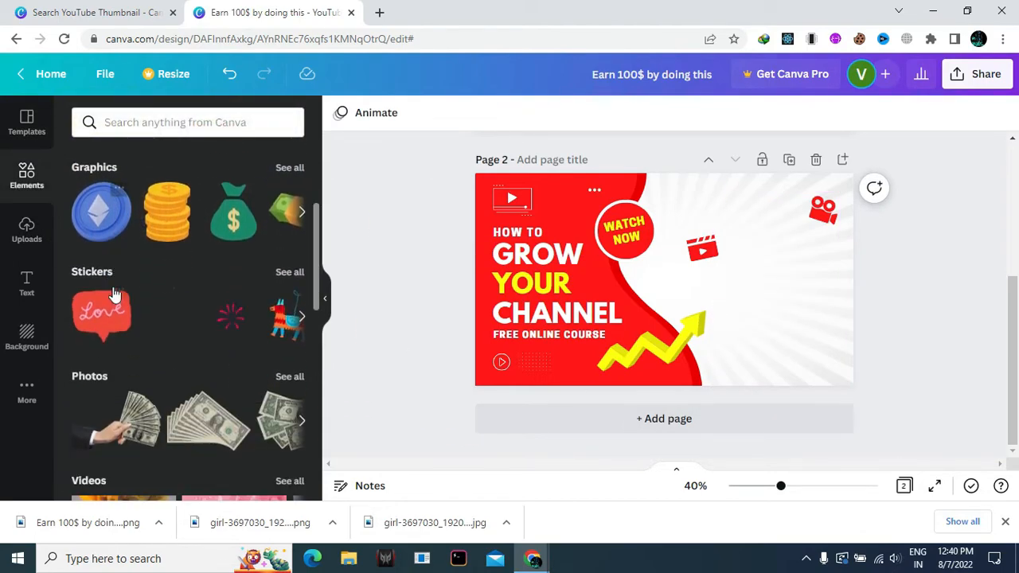
{"action": "scroll", "coordinate": [120, 303], "scroll_direction": "up", "scroll_amount": 3}
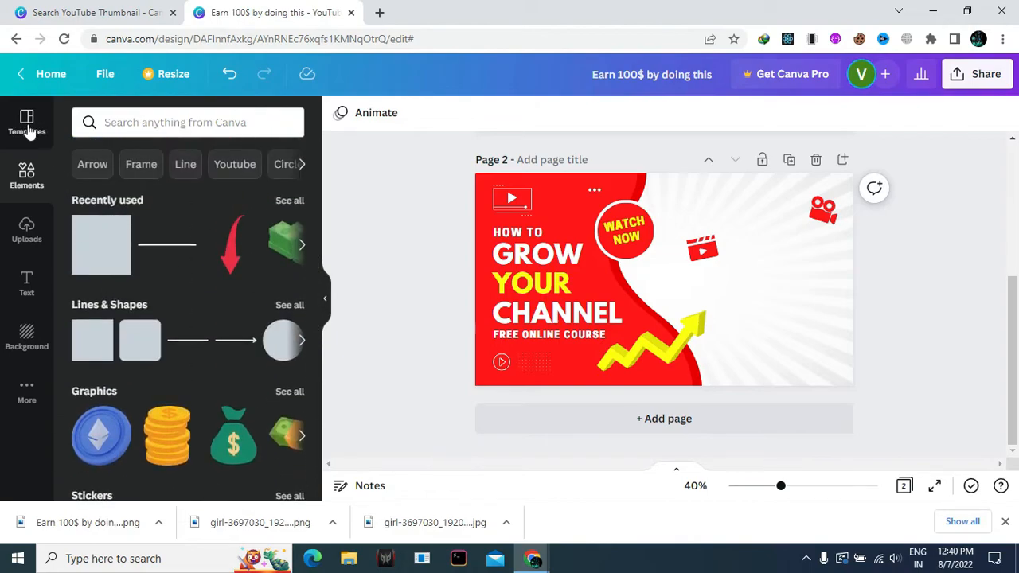
{"action": "left_click", "coordinate": [26, 229]}
{"action": "left_click", "coordinate": [169, 371]}
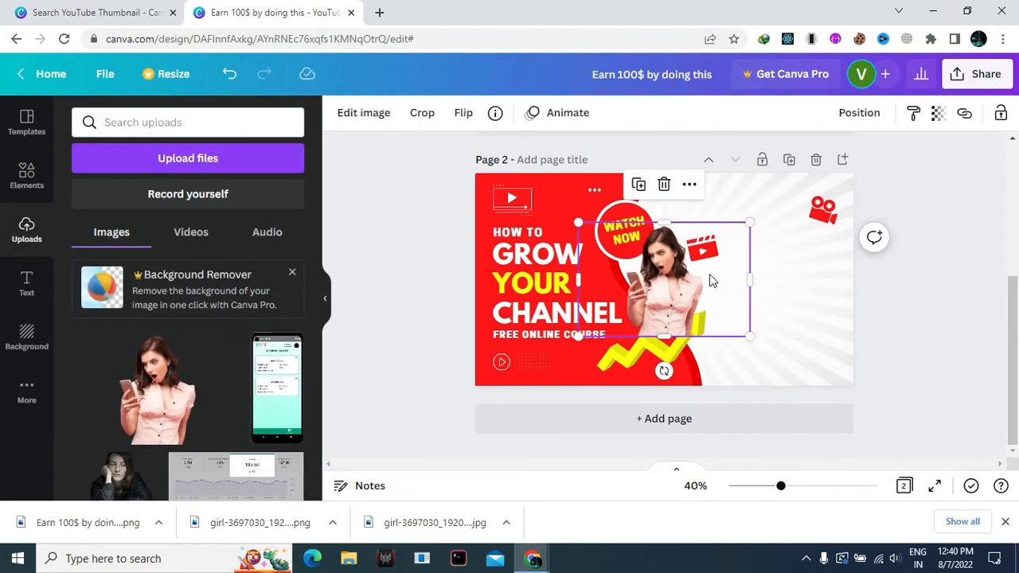
{"action": "left_click_drag", "start_coordinate": [729, 328], "coordinate": [974, 394]}
{"action": "left_click_drag", "start_coordinate": [843, 334], "coordinate": [779, 331]}
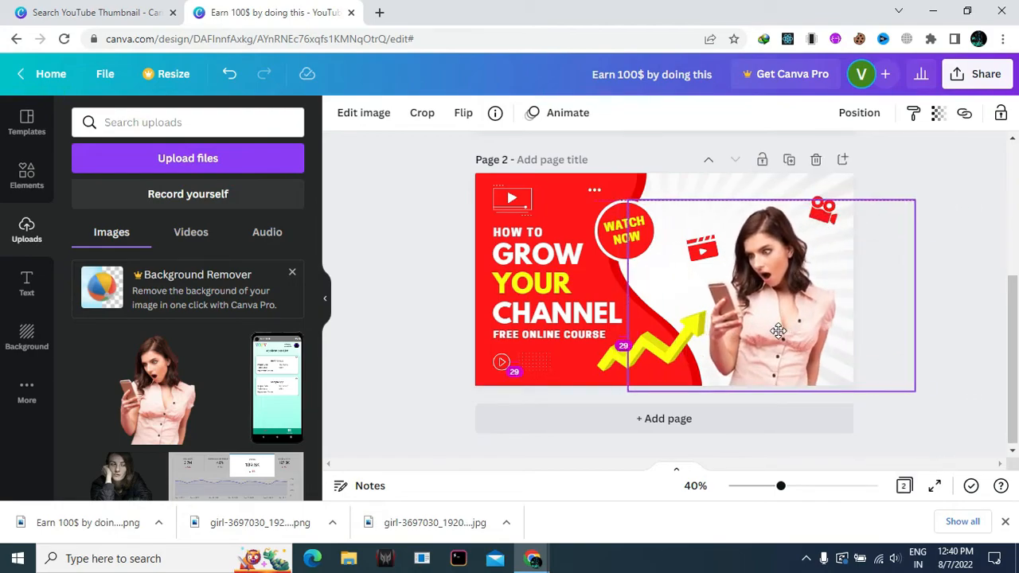
{"action": "left_click", "coordinate": [970, 225]}
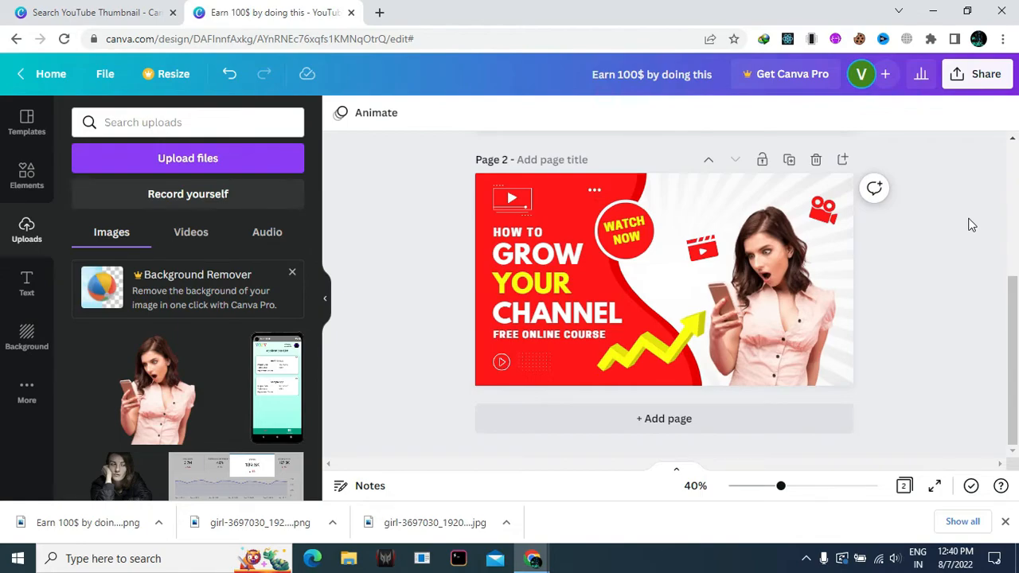
Clear the "FREE ONLINE COURSE" text below the page 2 heading and turn off bold for that text box
{"action": "left_click", "coordinate": [569, 336]}
{"action": "left_click", "coordinate": [569, 337]}
{"action": "key", "text": "BackSpace"}
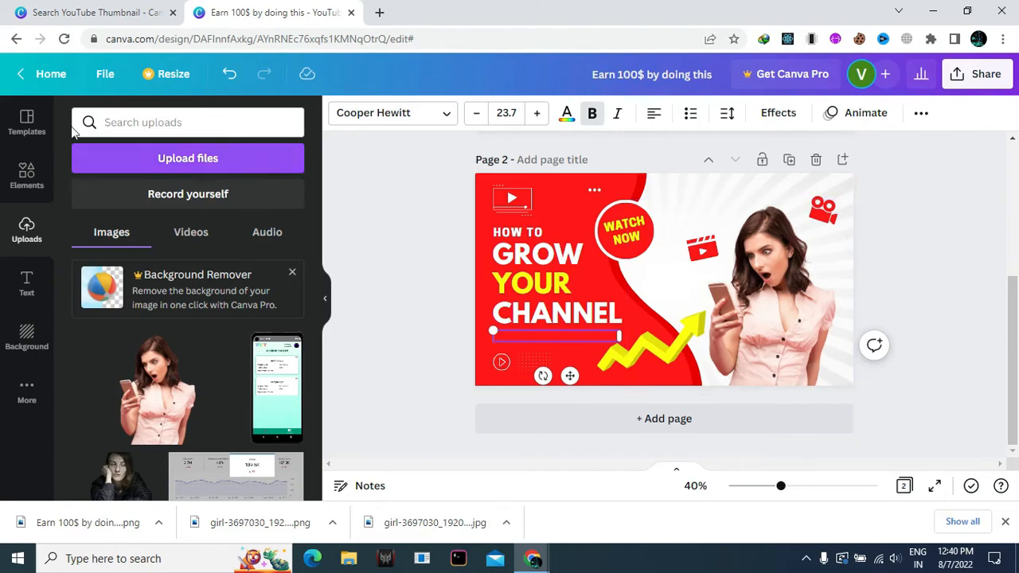
{"action": "key", "text": "ctrl+b"}
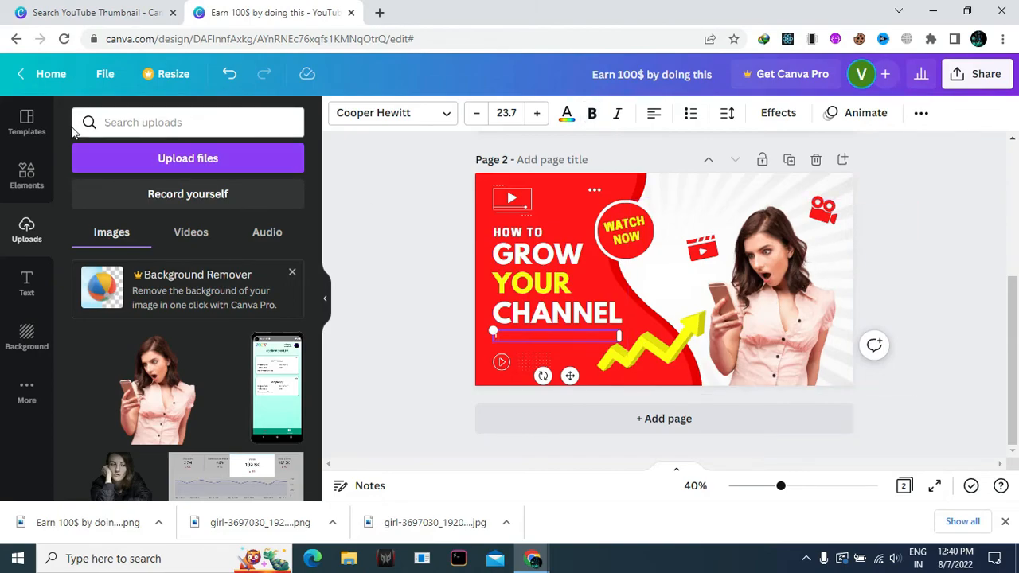